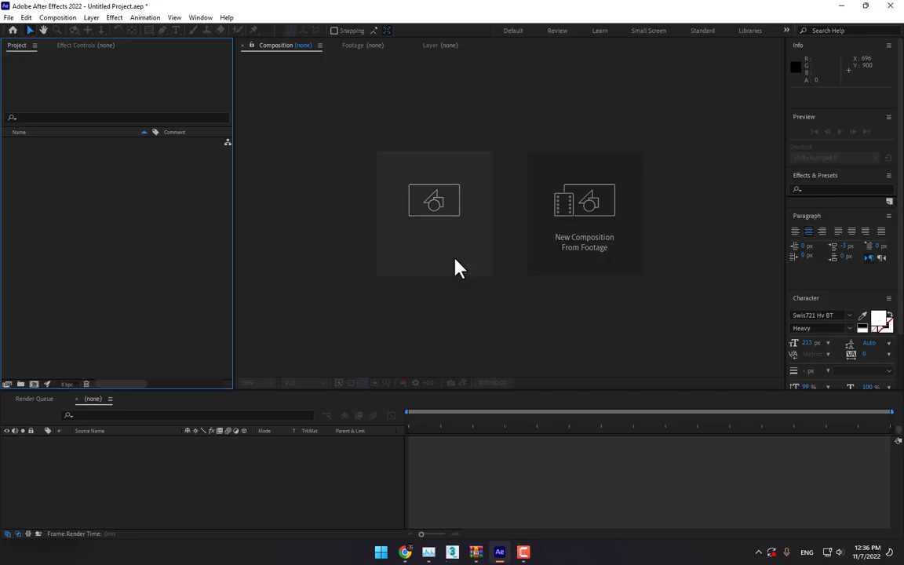
# - Create a new composition named TVC with the default settings
pyautogui.click(448, 241)
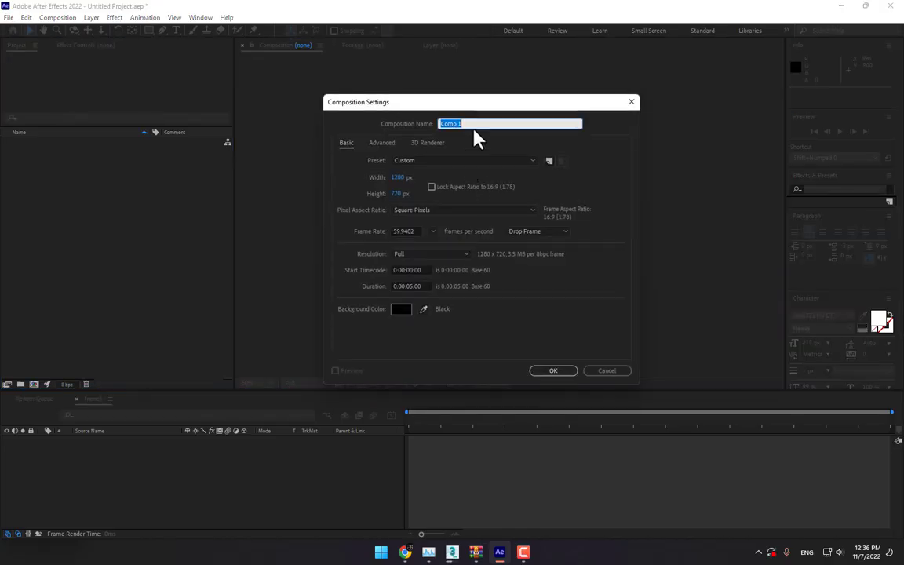
pyautogui.write('TVC')
pyautogui.press('Return')
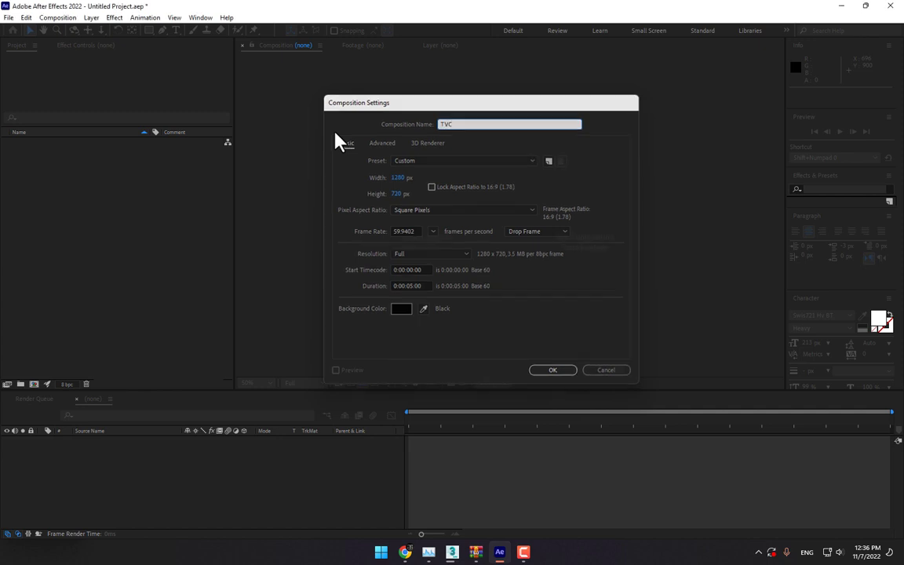
# - Add a full-frame yellow solid layer named BG to the TVC composition
pyautogui.rightClick(270, 493)
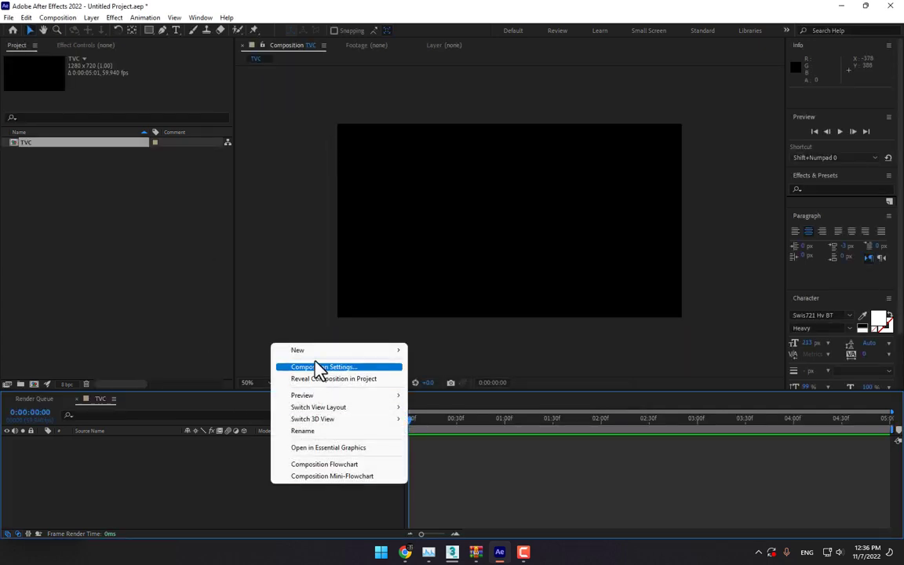
pyautogui.moveTo(314, 350)
pyautogui.click(429, 372)
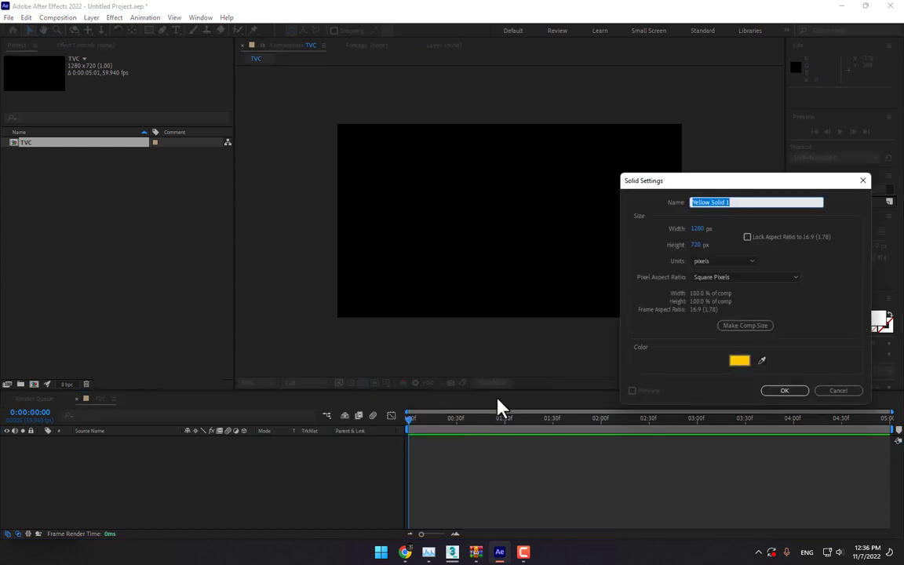
pyautogui.click(786, 391)
# - Apply the Gradient Ramp effect to the BG layer and set its ramp shape to Radial Ramp
pyautogui.click(837, 189)
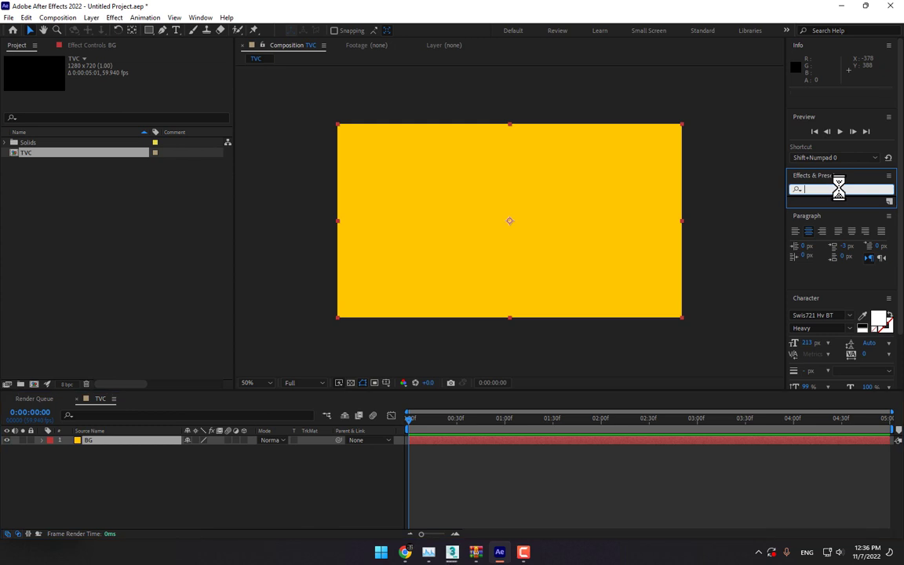
pyautogui.write('ramp')
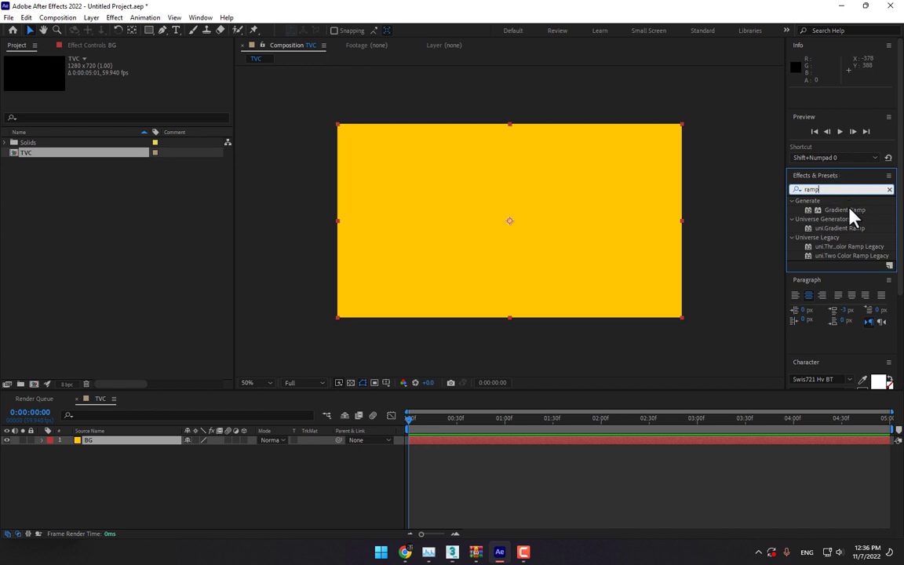
pyautogui.moveTo(846, 211); pyautogui.dragTo(425, 222)
pyautogui.click(157, 113)
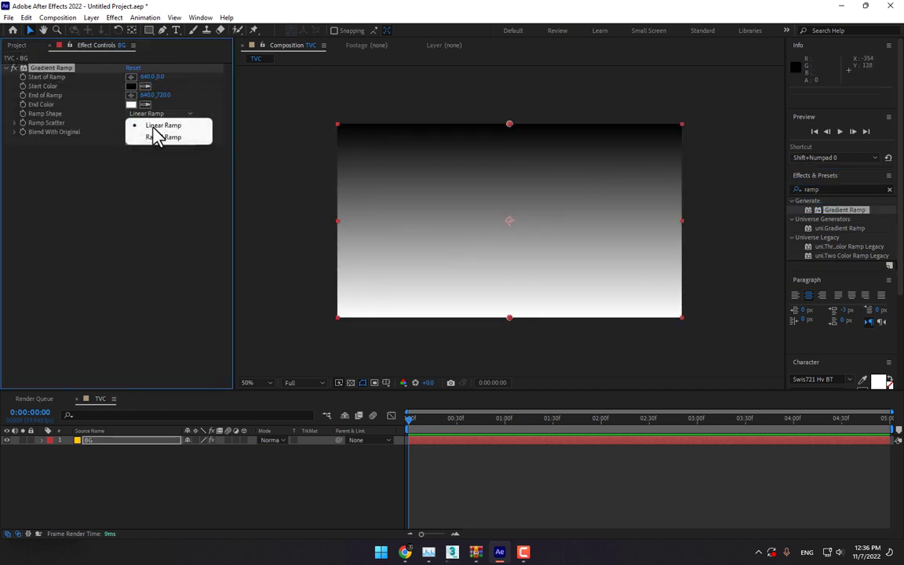
pyautogui.click(157, 136)
# - Place the ramp's start at the frame centre, about 638, 358, and its end below the frame at about 670, 1118
pyautogui.moveTo(510, 125); pyautogui.dragTo(511, 223)
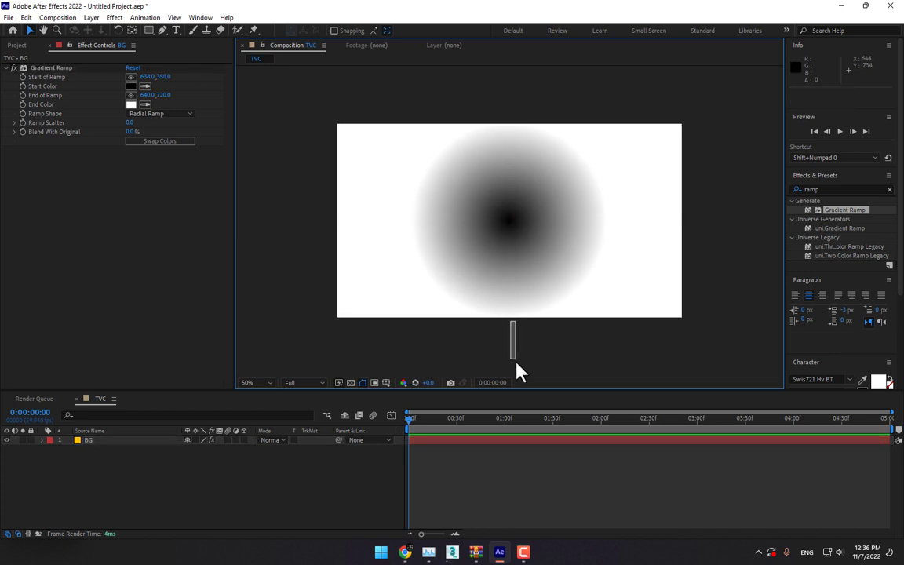
pyautogui.click(80, 86)
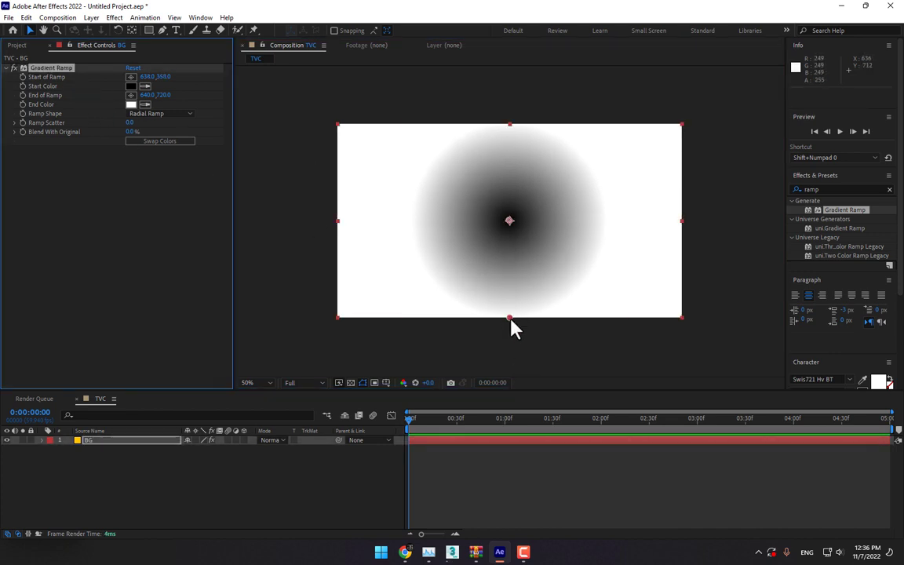
pyautogui.moveTo(510, 317); pyautogui.dragTo(521, 427)
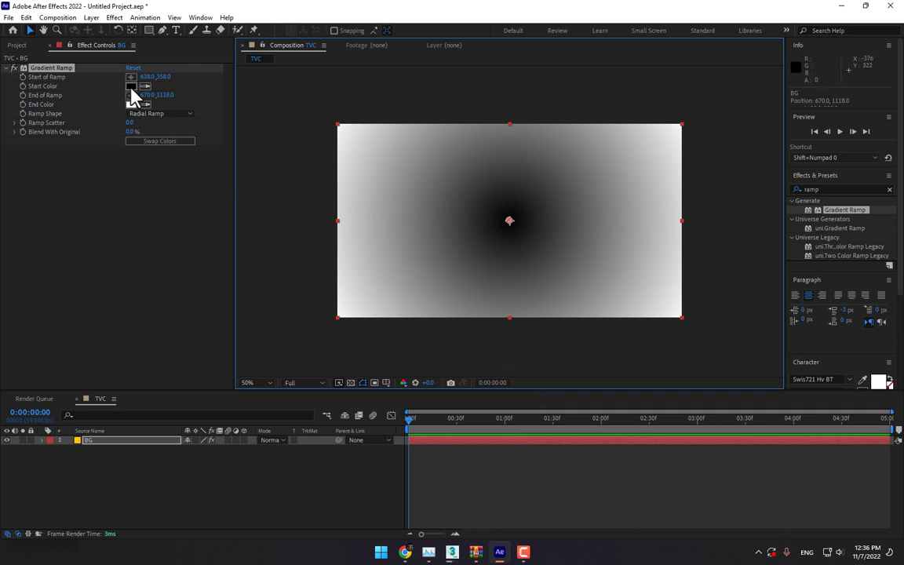
# - Swap the ramp's colors and set its end color to the orange-yellow FFB400
pyautogui.click(160, 141)
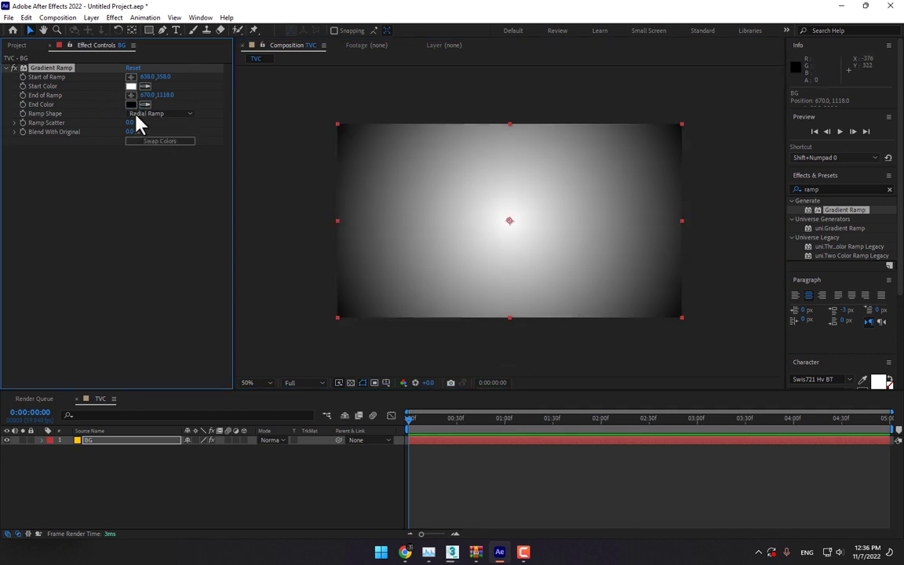
pyautogui.click(130, 104)
pyautogui.moveTo(730, 429); pyautogui.dragTo(734, 421)
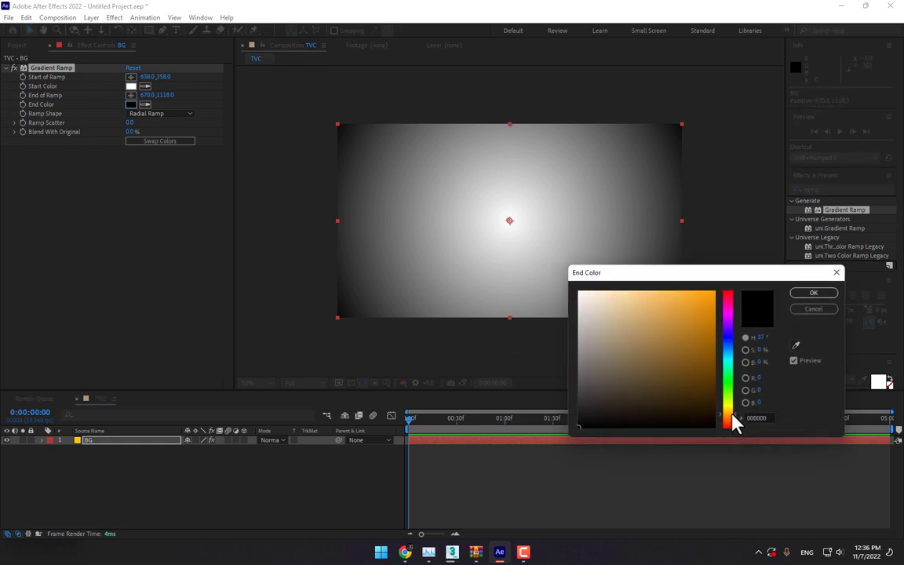
pyautogui.moveTo(698, 317); pyautogui.dragTo(715, 292)
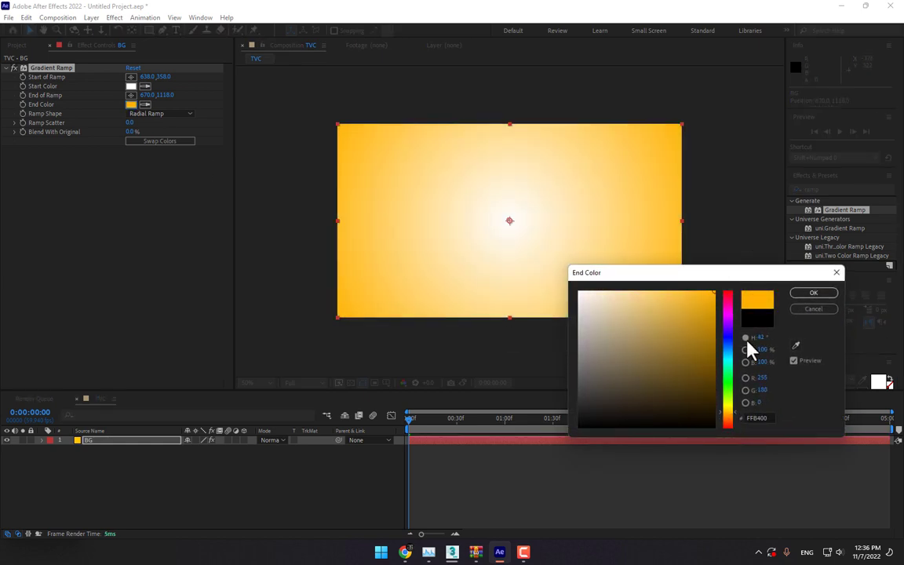
pyautogui.click(813, 295)
# - Move the ramp's end point farther below the frame, to about 670, 1198
pyautogui.press(',')
pyautogui.press(',')
pyautogui.moveTo(512, 323); pyautogui.dragTo(517, 338)
pyautogui.press('.')
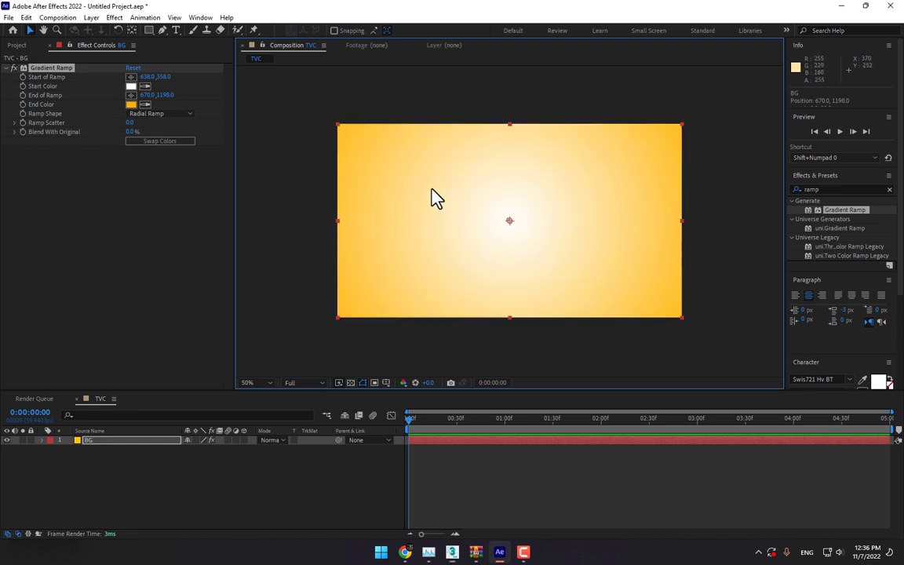
# - Lock the BG layer and add a new yellow solid layer named 3D above it
pyautogui.rightClick(172, 510)
pyautogui.click(33, 451)
pyautogui.rightClick(198, 486)
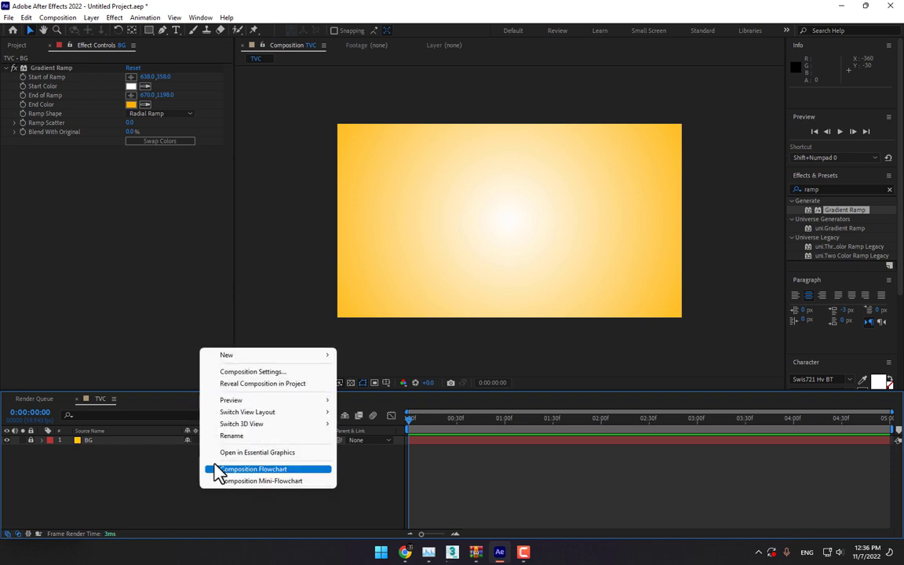
pyautogui.moveTo(236, 357)
pyautogui.click(378, 386)
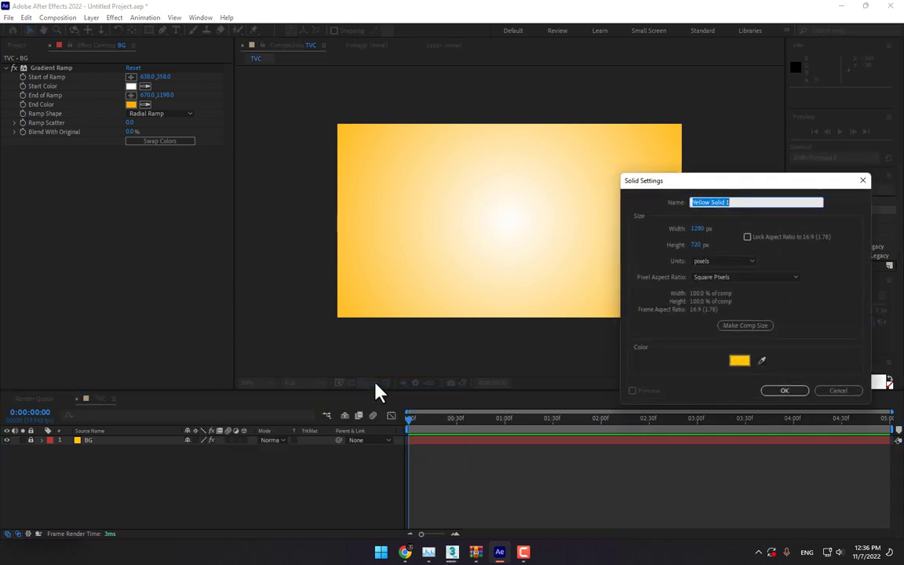
pyautogui.write('3D')
pyautogui.press('Return')
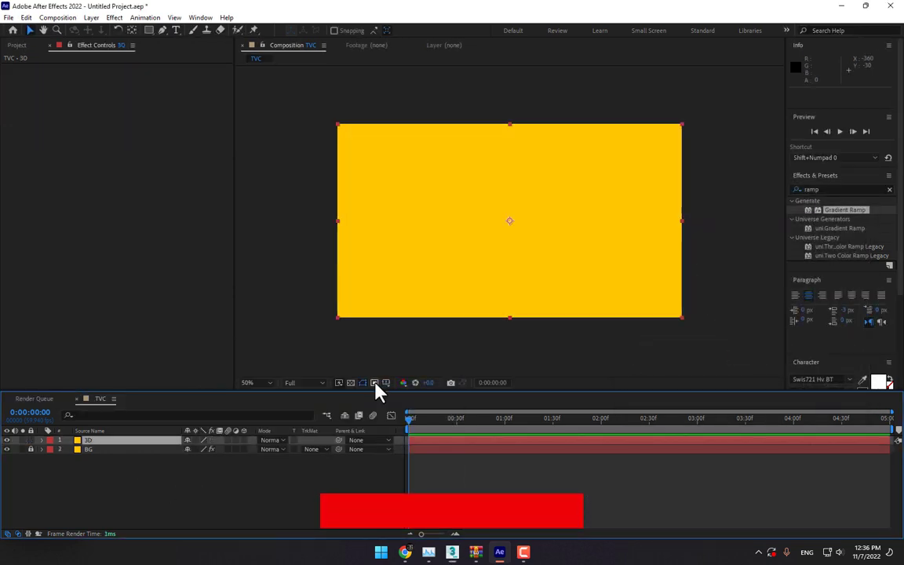
# - Apply Video Copilot's Element effect to the 3D layer and open its Scene Setup
pyautogui.click(118, 18)
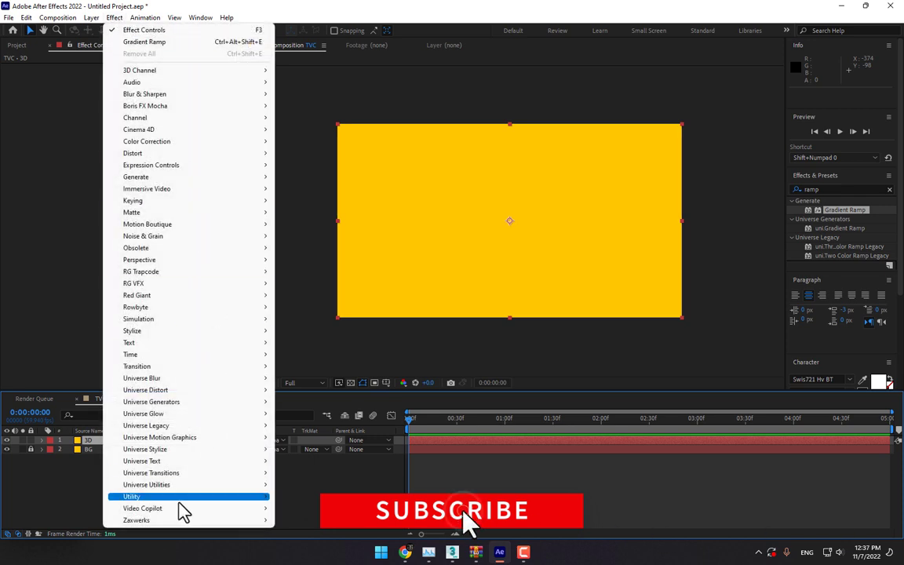
pyautogui.moveTo(178, 508)
pyautogui.click(302, 510)
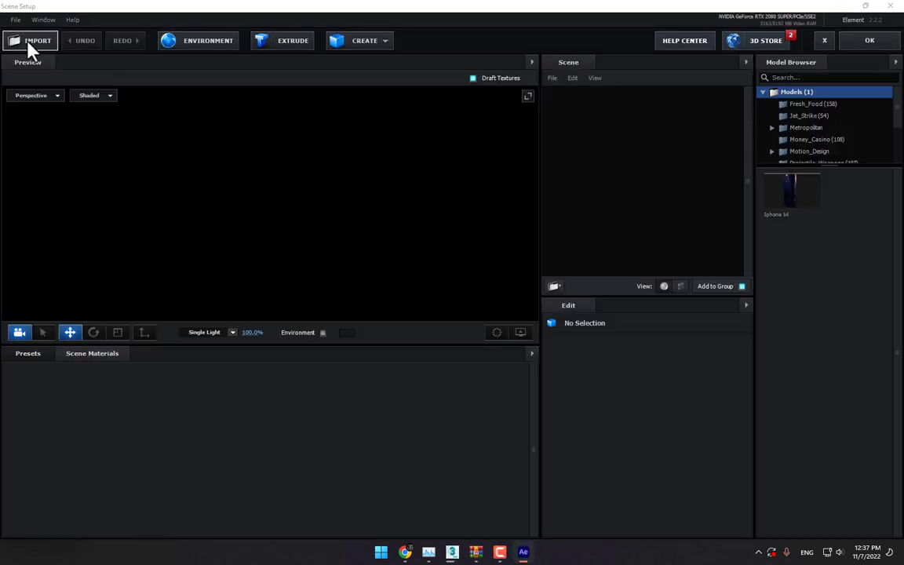
# - Import the model Glass_of_Whiskey-Obj.obj from the Glass of Whiskey folder on the Desktop
pyautogui.click(29, 45)
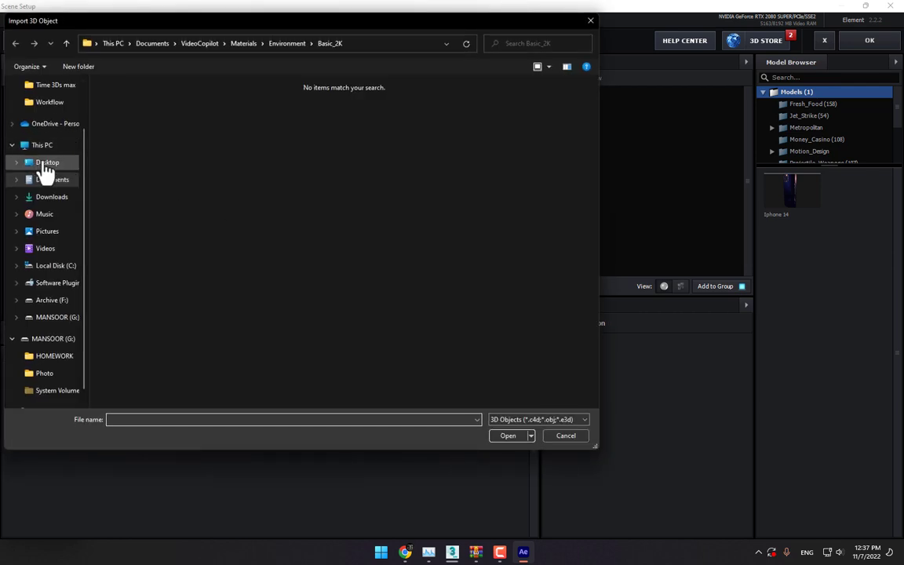
pyautogui.click(45, 165)
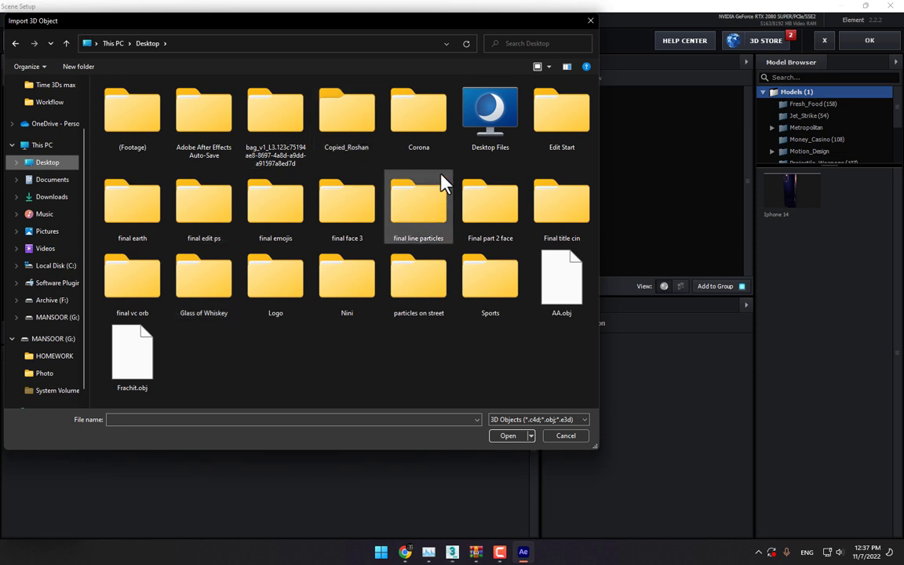
pyautogui.doubleClick(422, 119)
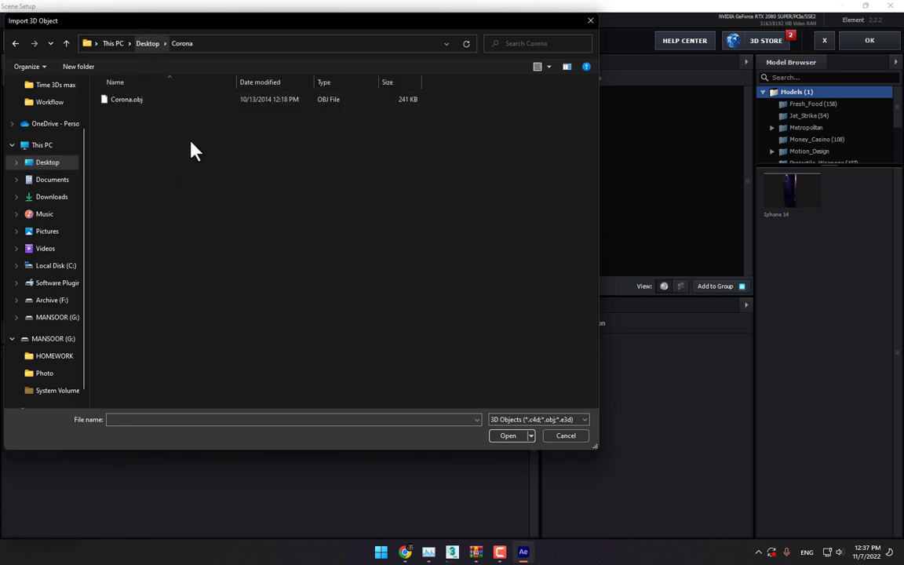
pyautogui.hotkey('alt', 'Left')
pyautogui.doubleClick(198, 295)
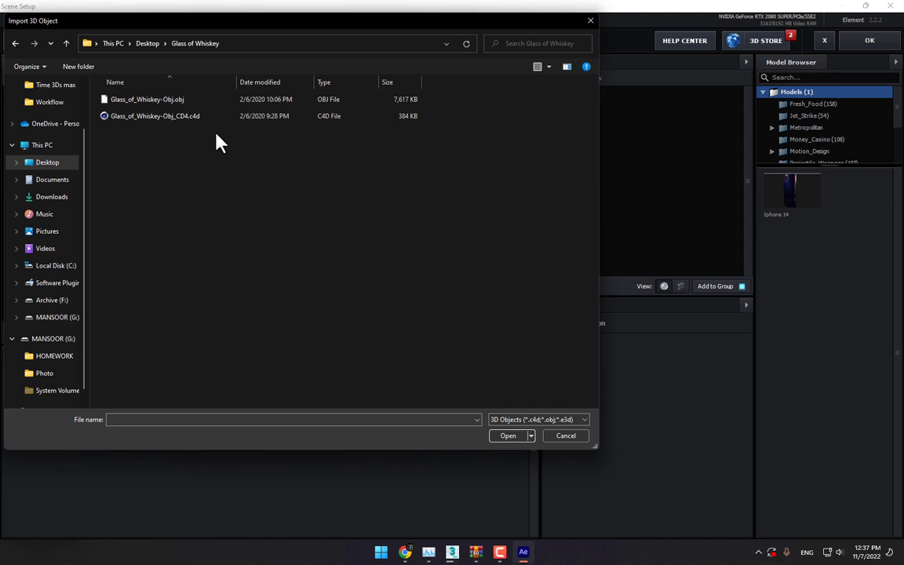
pyautogui.doubleClick(142, 105)
pyautogui.click(537, 378)
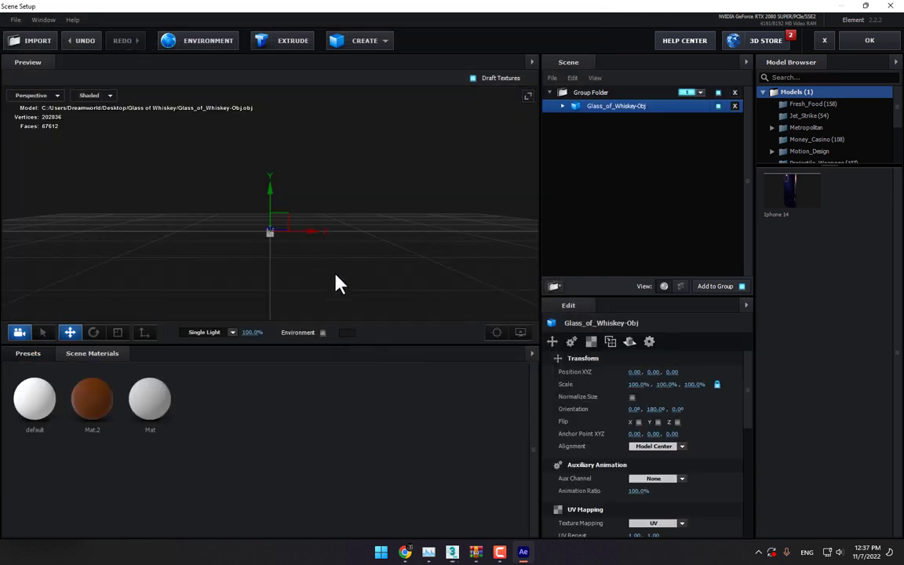
# - Scale the whiskey glass model uniformly to about 805.6% and hide its default material part
pyautogui.click(118, 332)
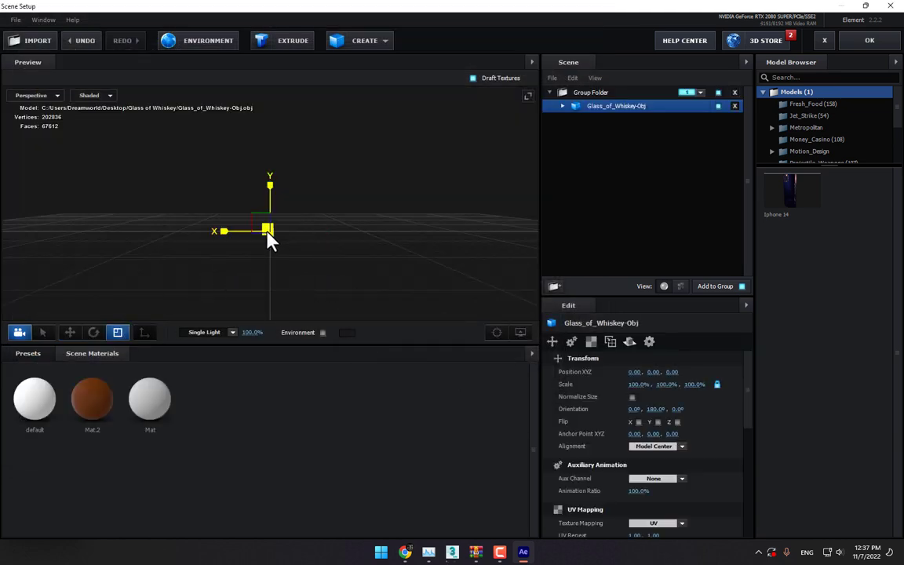
pyautogui.moveTo(272, 237); pyautogui.dragTo(441, 202)
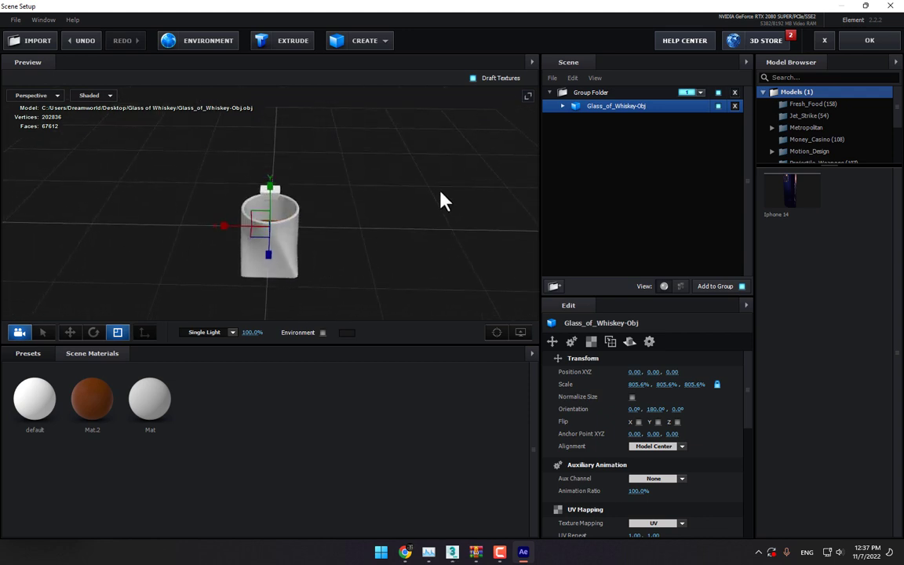
pyautogui.click(562, 106)
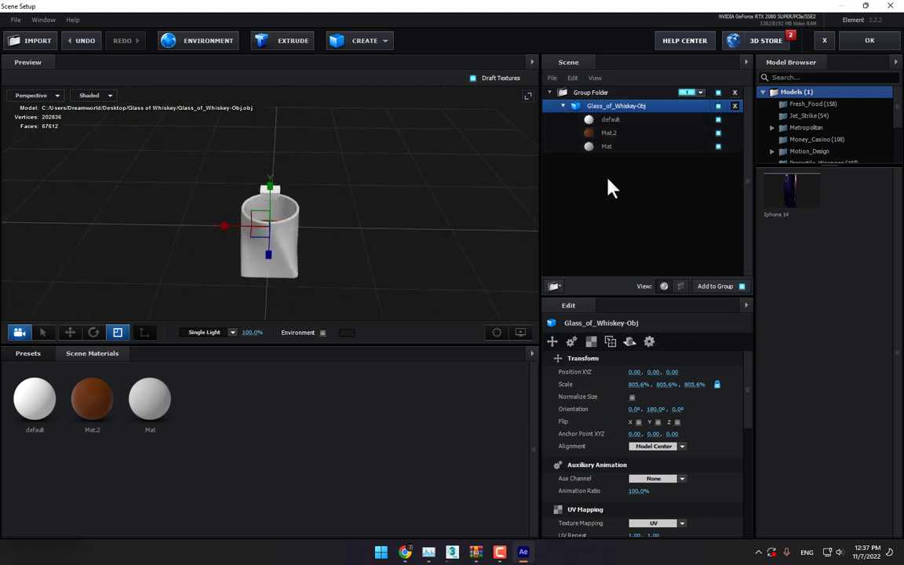
pyautogui.click(718, 119)
# - Apply the Glass preset from the Physical materials to the model's Mat material
pyautogui.moveTo(328, 205); pyautogui.dragTo(329, 251)
pyautogui.click(27, 354)
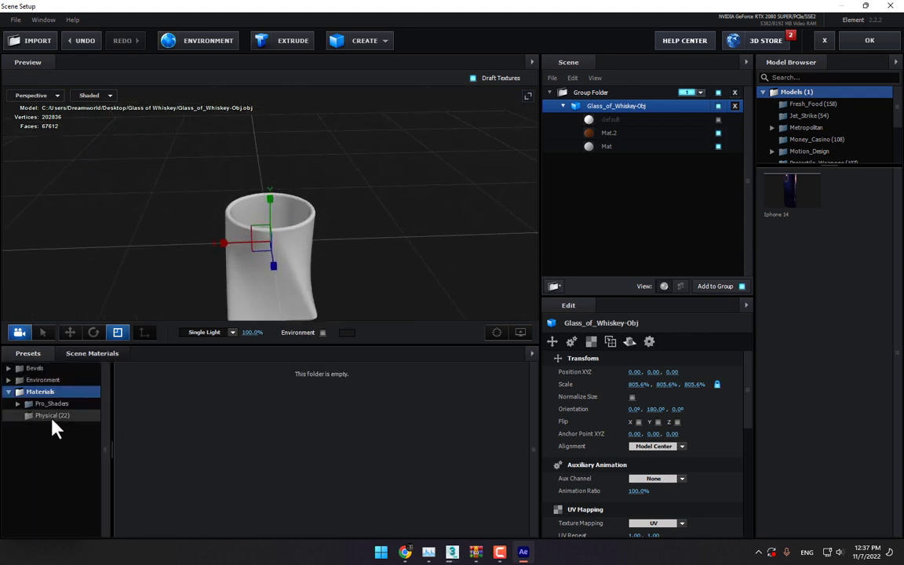
pyautogui.click(49, 416)
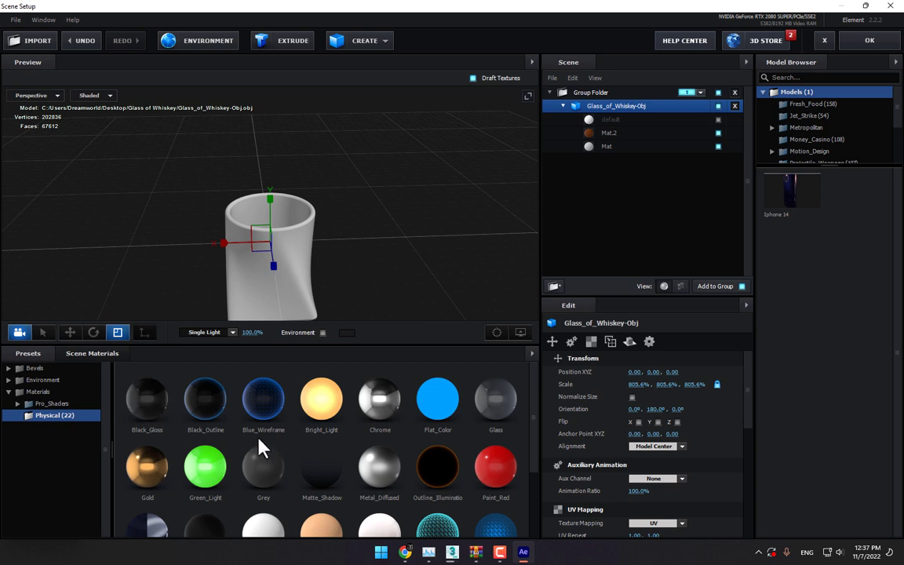
pyautogui.moveTo(618, 147); pyautogui.dragTo(625, 152)
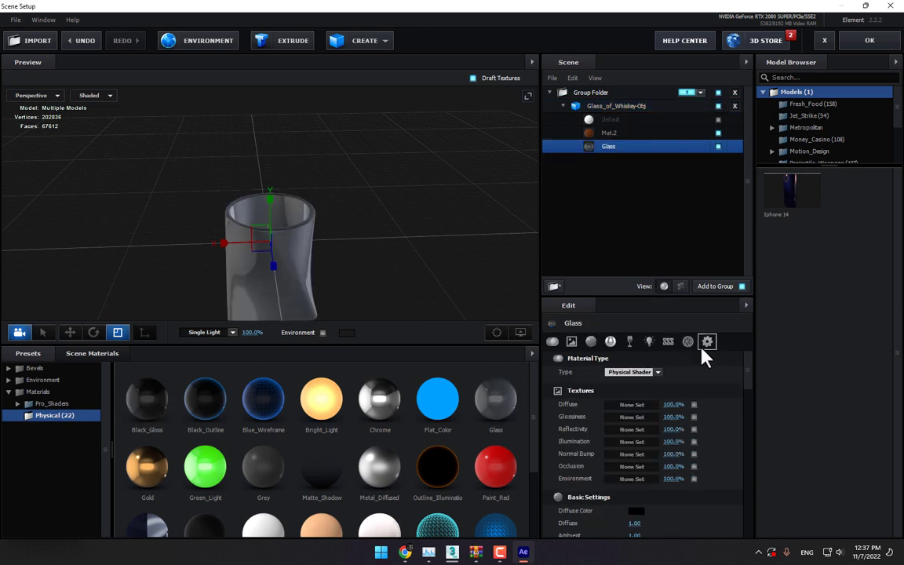
# - Set the Glass material's advanced blend mode to Add
pyautogui.click(704, 346)
pyautogui.click(683, 372)
pyautogui.click(682, 373)
pyautogui.click(682, 373)
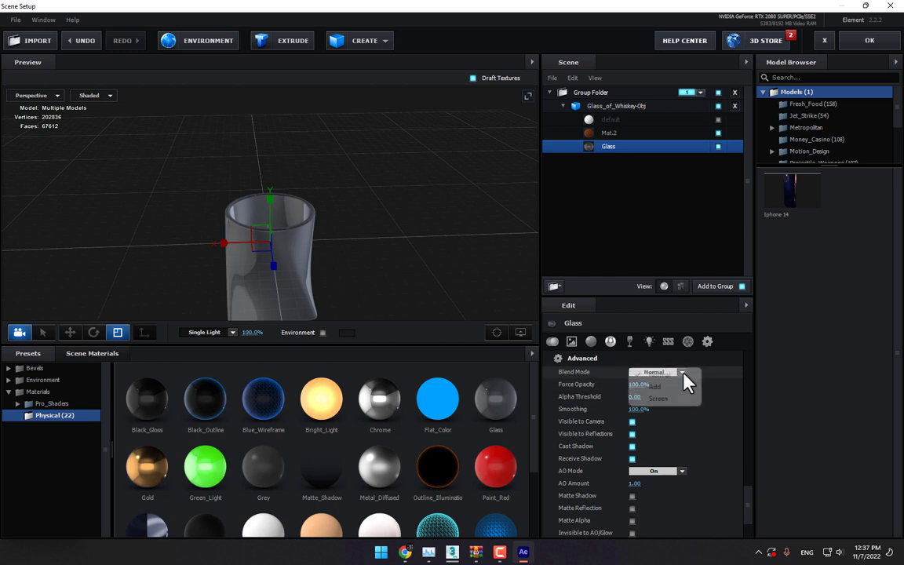
pyautogui.click(673, 386)
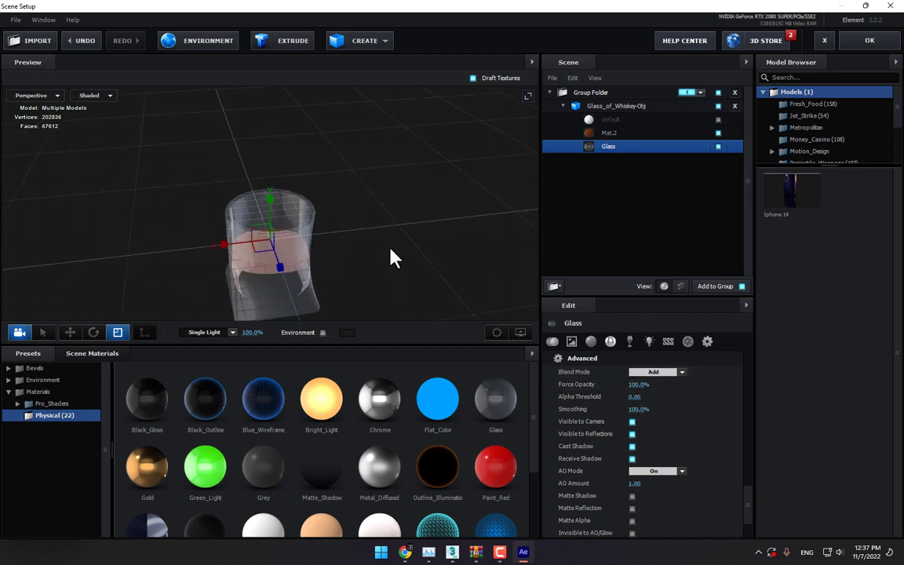
pyautogui.moveTo(394, 258); pyautogui.dragTo(383, 285)
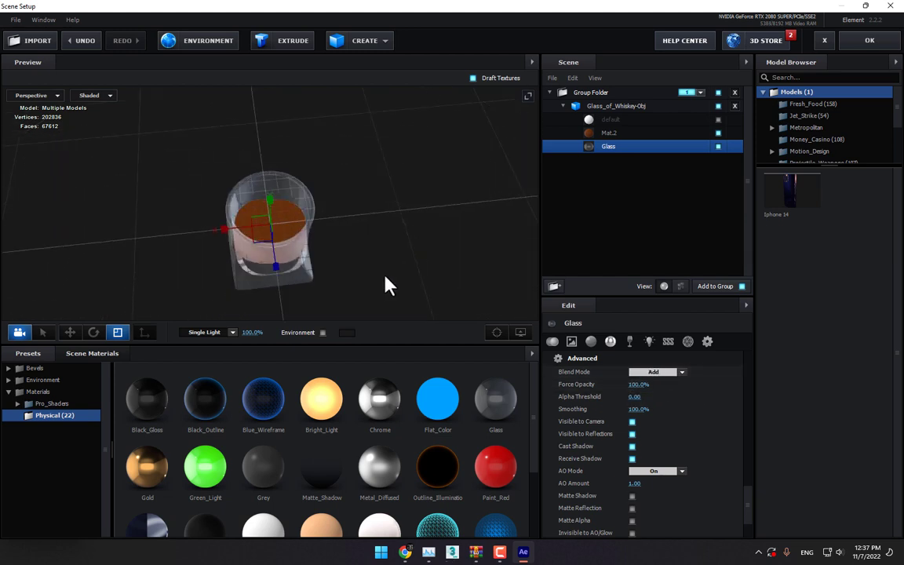
# - Apply the amber preset from the Translucent Pro_Shaders to the liquid's Mat.2 material
pyautogui.click(17, 404)
pyautogui.click(63, 510)
pyautogui.scroll(-1, 321, 447)
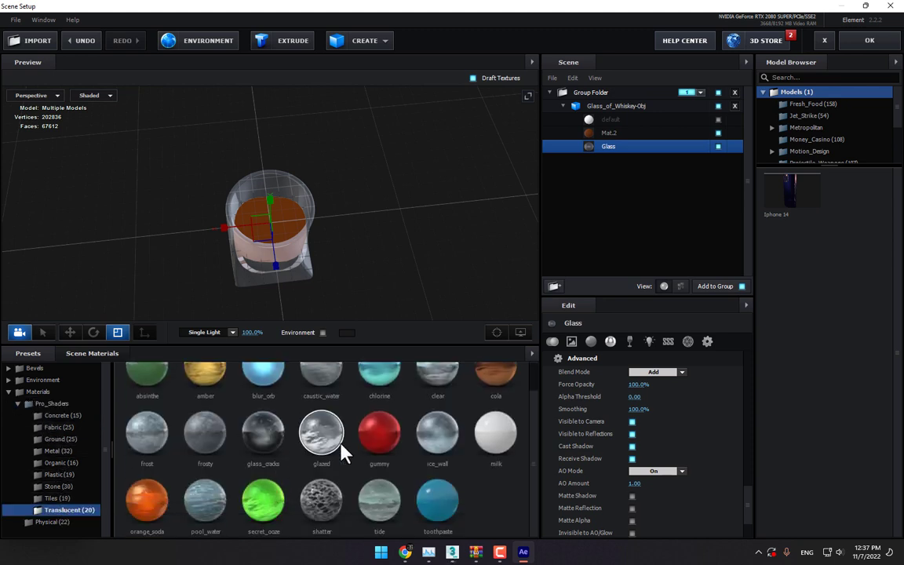
pyautogui.scroll(1, 341, 444)
pyautogui.moveTo(202, 395); pyautogui.dragTo(617, 140)
pyautogui.moveTo(294, 205); pyautogui.dragTo(289, 178)
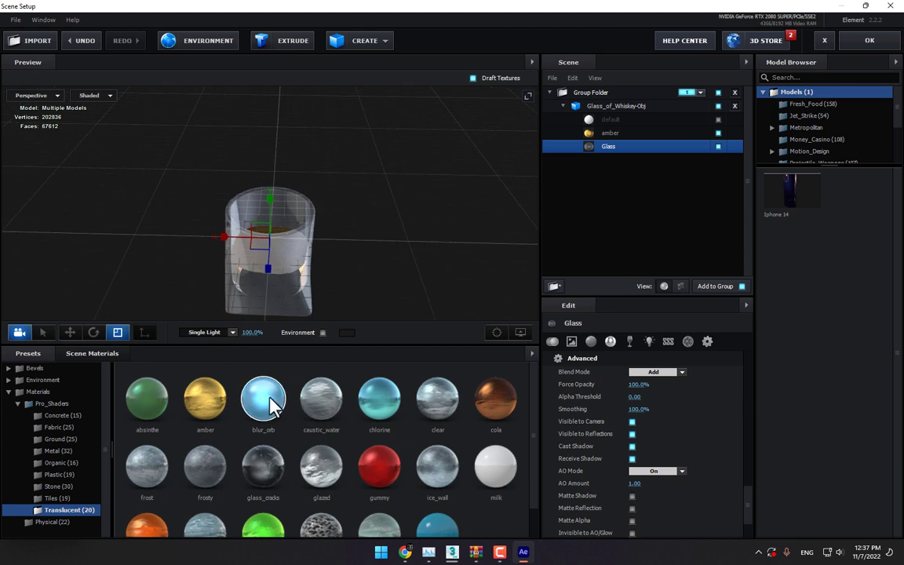
# - Replace the amber material on the glass's liquid with the orange_soda preset from the Translucent Pro_Shaders
pyautogui.scroll(-1, 270, 406)
pyautogui.moveTo(147, 500); pyautogui.dragTo(608, 140)
pyautogui.moveTo(509, 206); pyautogui.dragTo(241, 61)
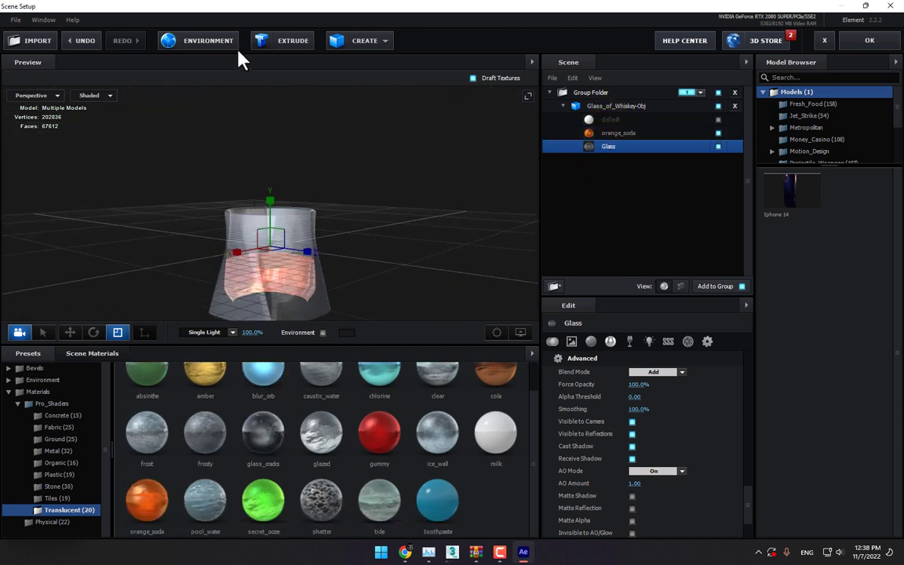
# - Load Basic_2K_14.dds from the Basic_2K folder as the scene's environment texture
pyautogui.click(224, 41)
pyautogui.click(505, 218)
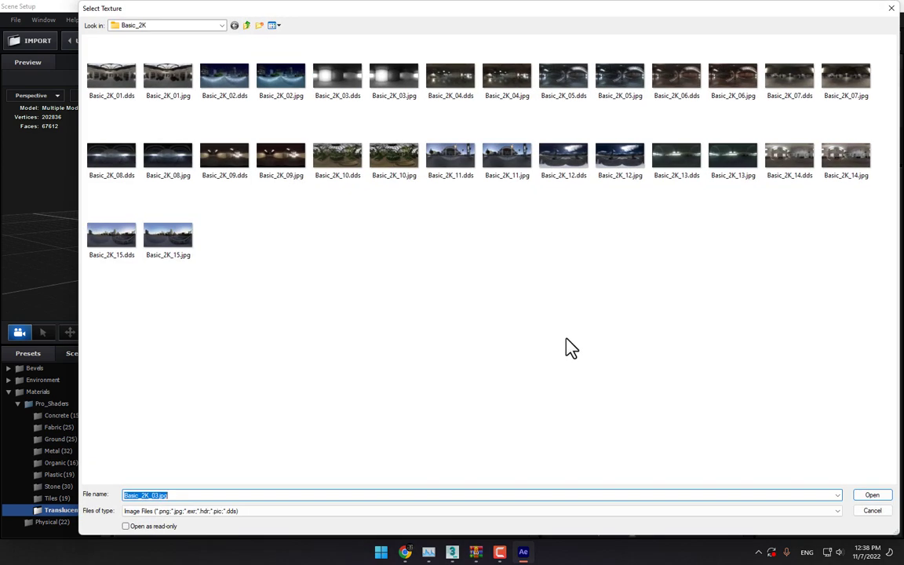
pyautogui.doubleClick(788, 161)
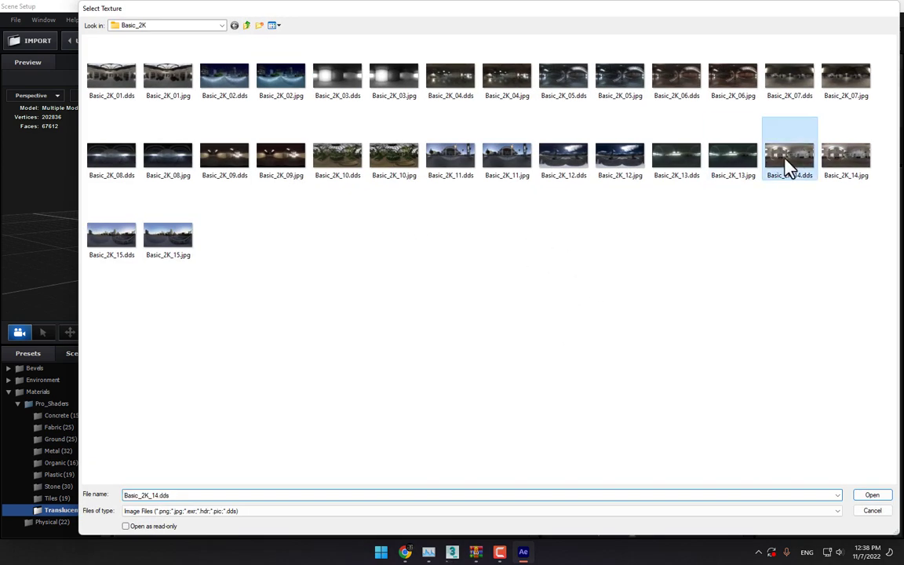
pyautogui.click(602, 392)
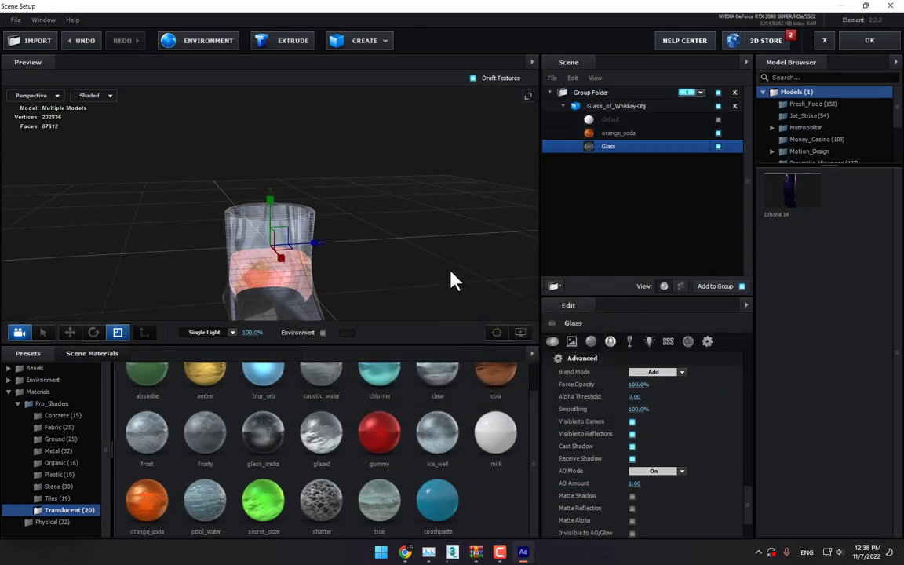
pyautogui.scroll(-3, 501, 195)
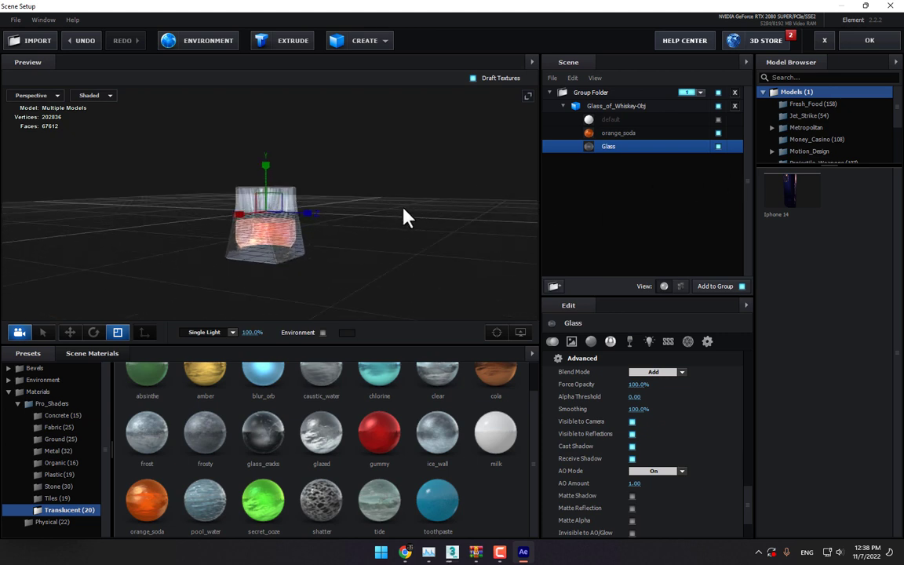
# - Collapse the whiskey glass group and add the liquid_13 model from the Motion_Design Liquids collection
pyautogui.click(564, 105)
pyautogui.click(549, 93)
pyautogui.click(628, 93)
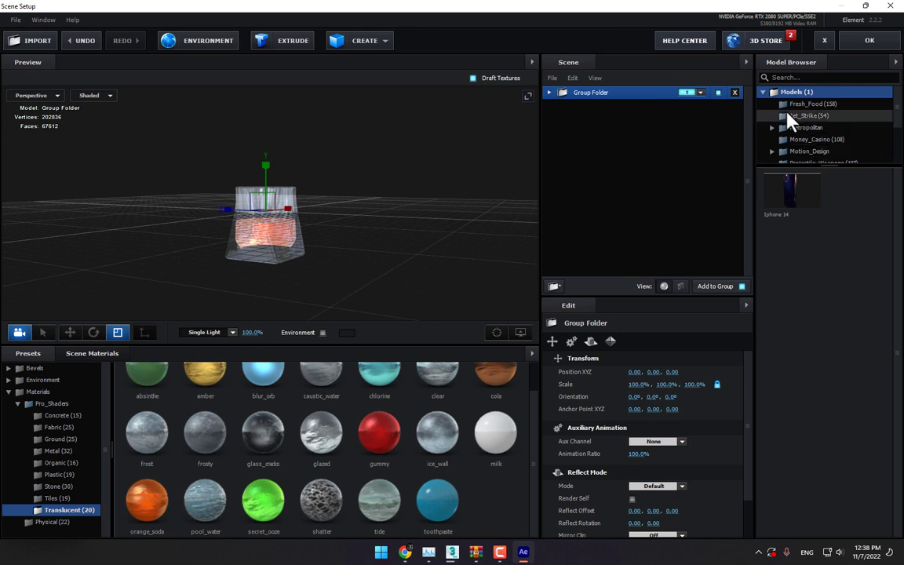
pyautogui.scroll(-3, 823, 145)
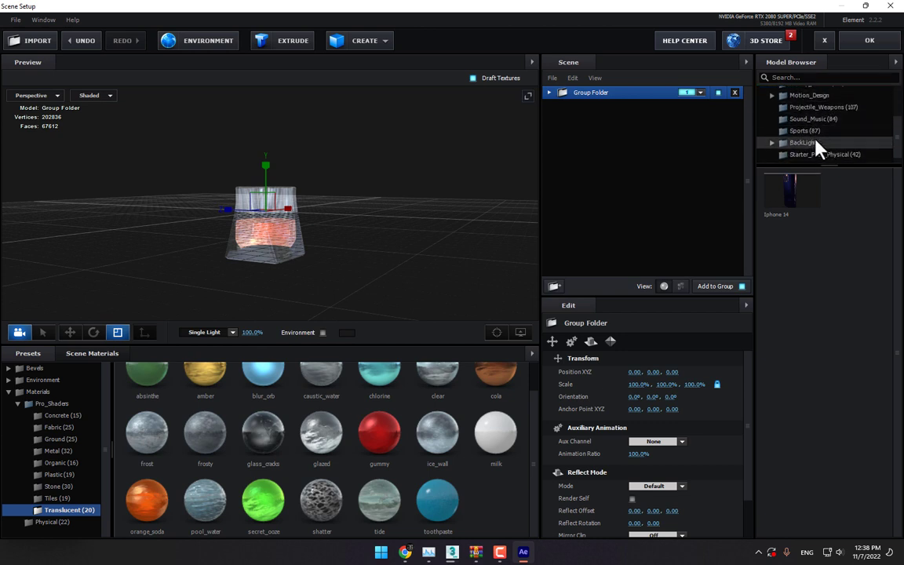
pyautogui.scroll(3, 815, 148)
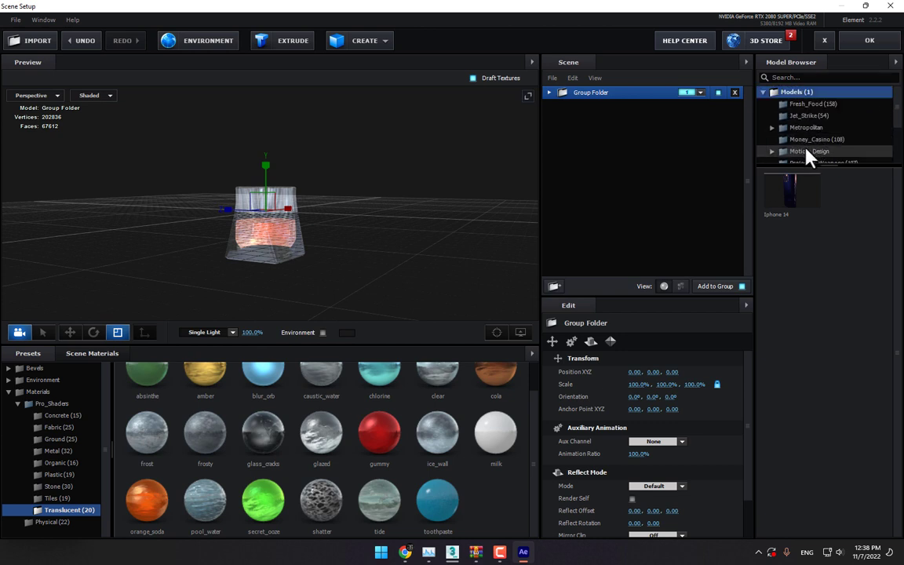
pyautogui.doubleClick(779, 151)
pyautogui.scroll(-2, 816, 147)
pyautogui.scroll(-3, 816, 145)
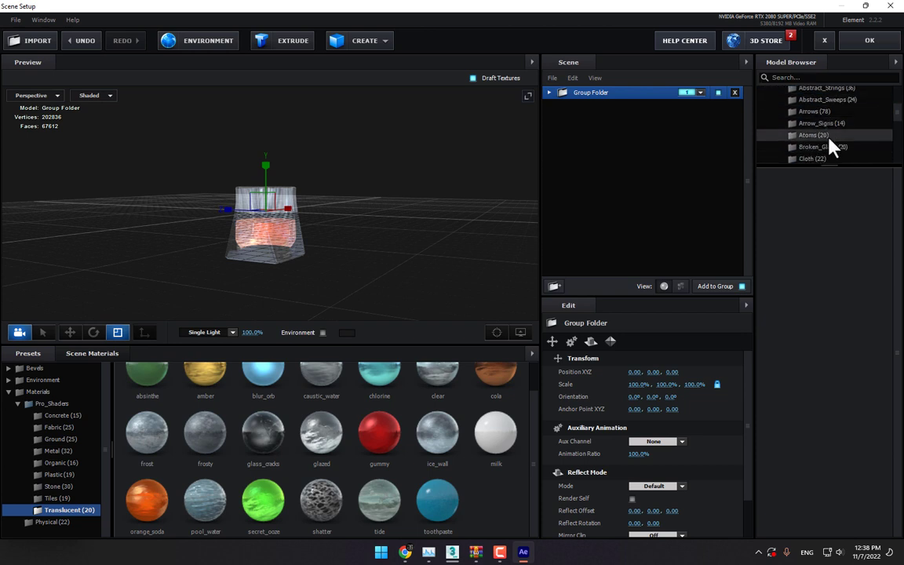
pyautogui.click(816, 156)
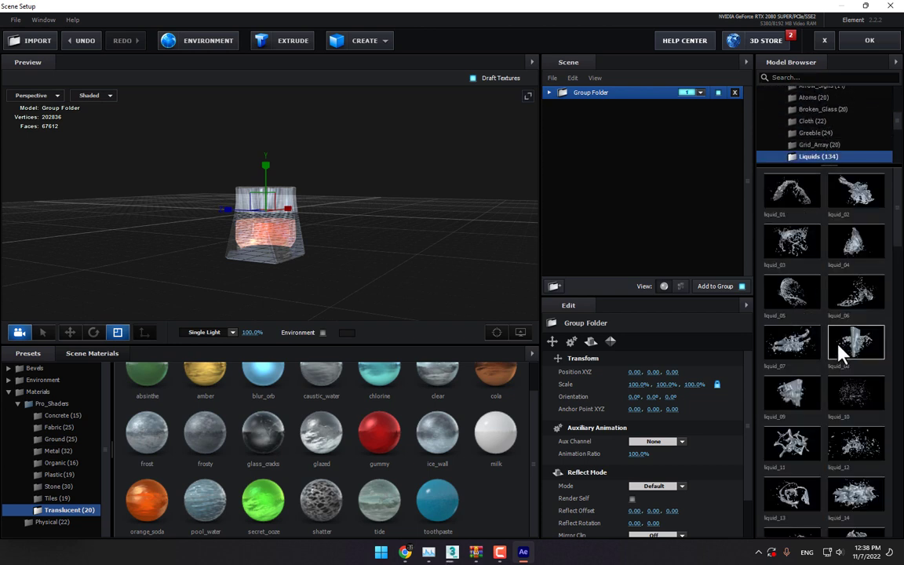
pyautogui.scroll(-2, 829, 420)
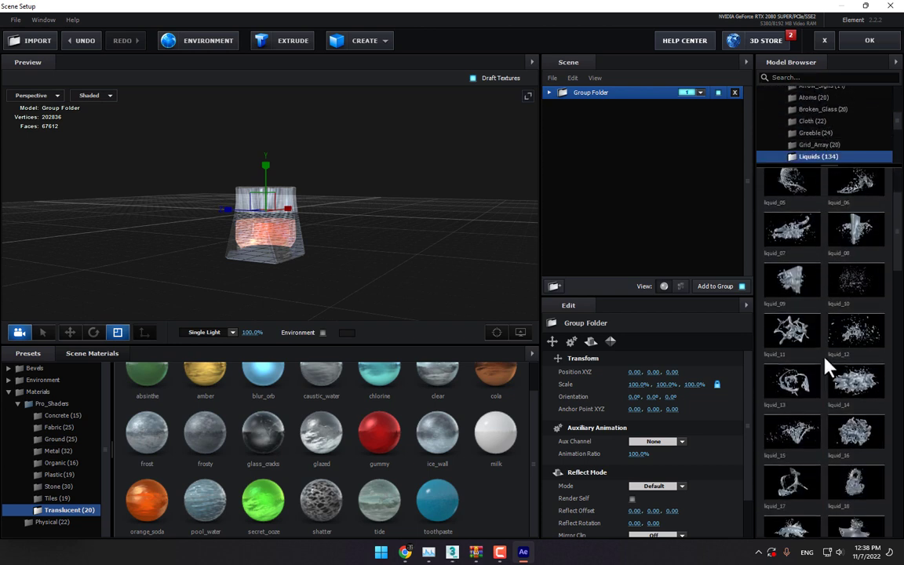
pyautogui.doubleClick(792, 382)
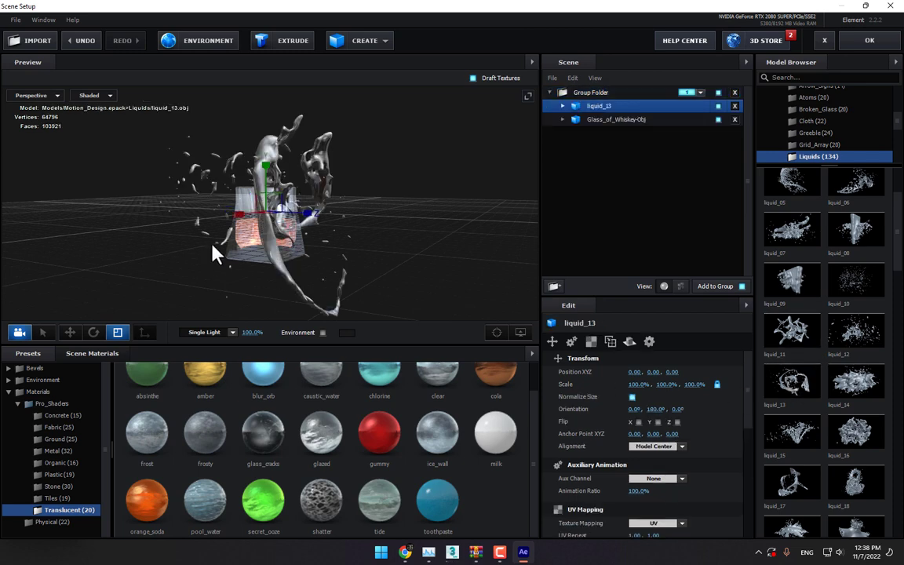
# - Rotate liquid_13 around the glass and set its X orientation to 270°
pyautogui.moveTo(316, 213); pyautogui.dragTo(232, 276)
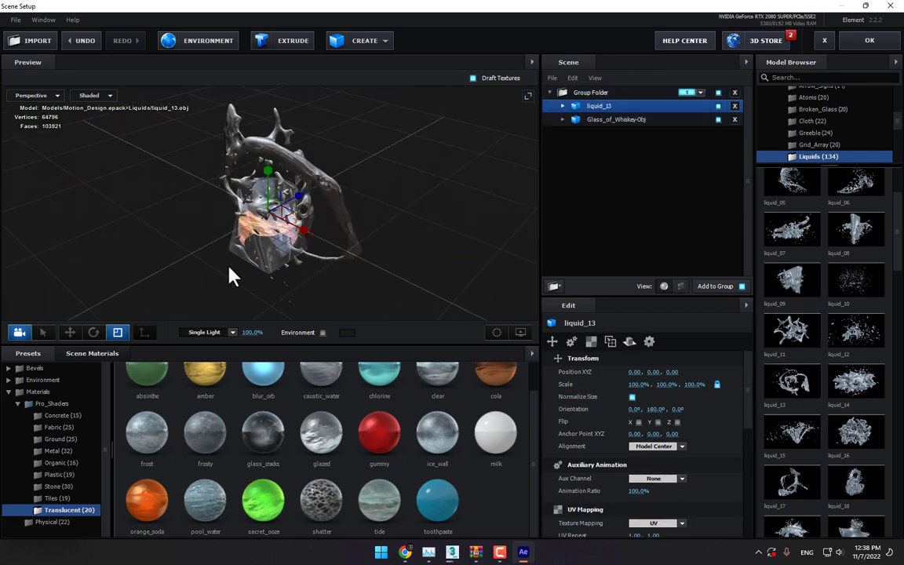
pyautogui.click(93, 332)
pyautogui.moveTo(257, 187); pyautogui.dragTo(221, 249)
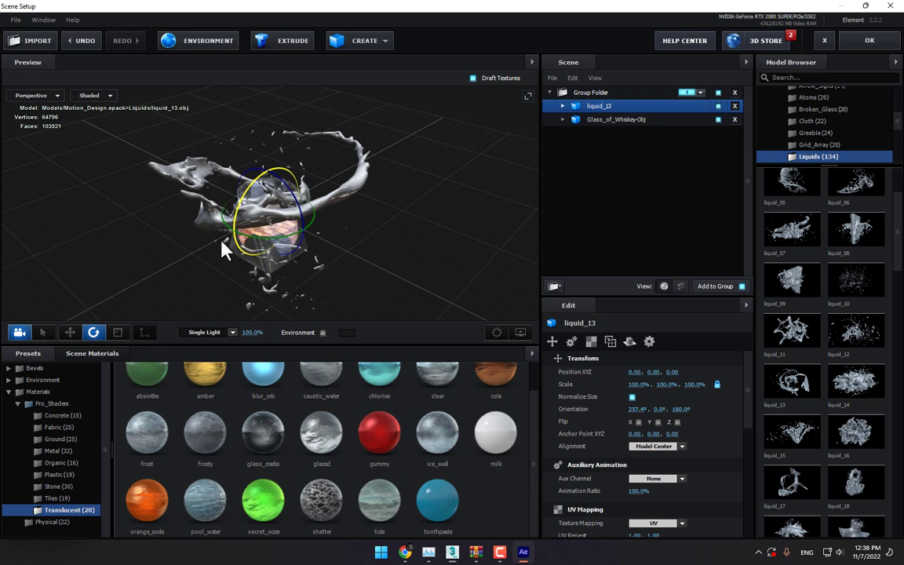
pyautogui.click(636, 410)
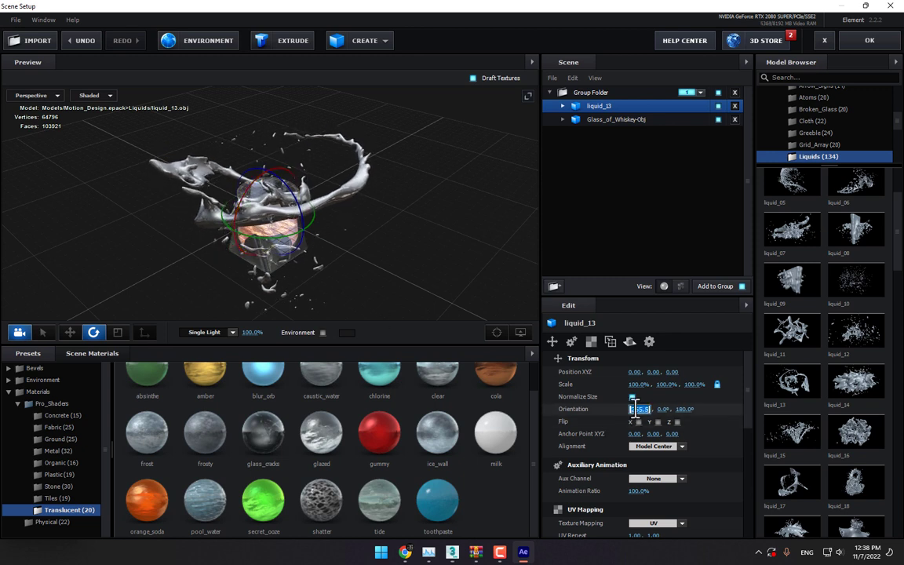
pyautogui.write('270')
pyautogui.press('Return')
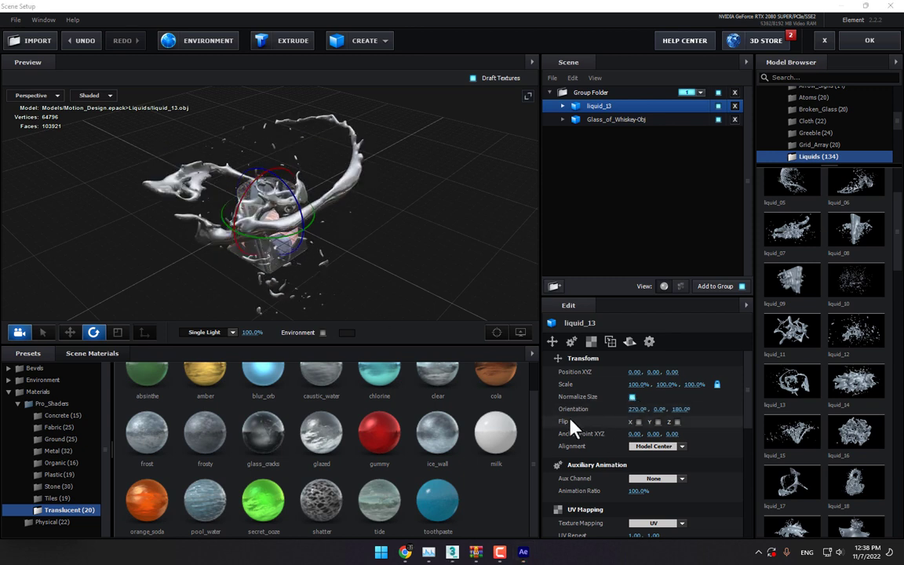
# - Move liquid_13 relative to the glass to a position of about 0.01, 0.00, -0.19
pyautogui.moveTo(344, 211); pyautogui.dragTo(222, 300)
pyautogui.click(70, 332)
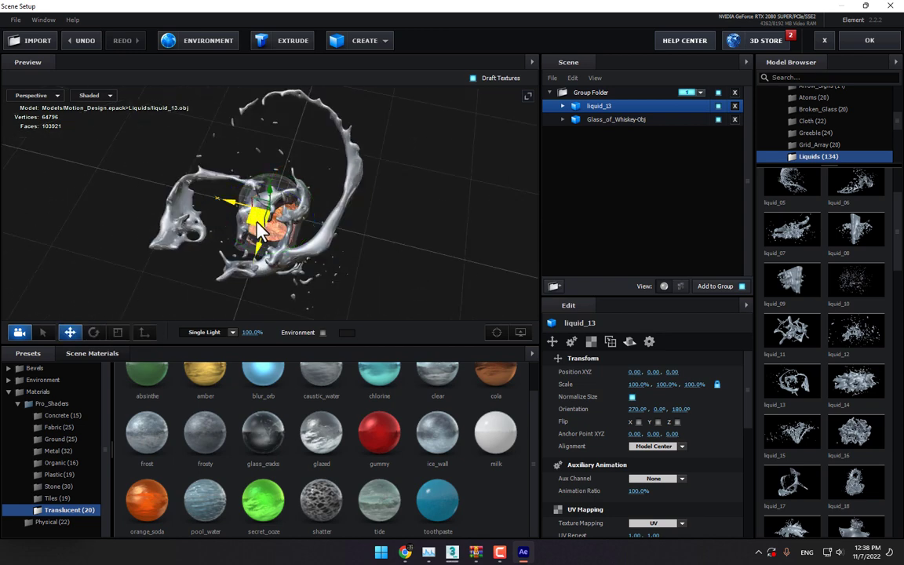
pyautogui.moveTo(239, 204); pyautogui.dragTo(286, 216)
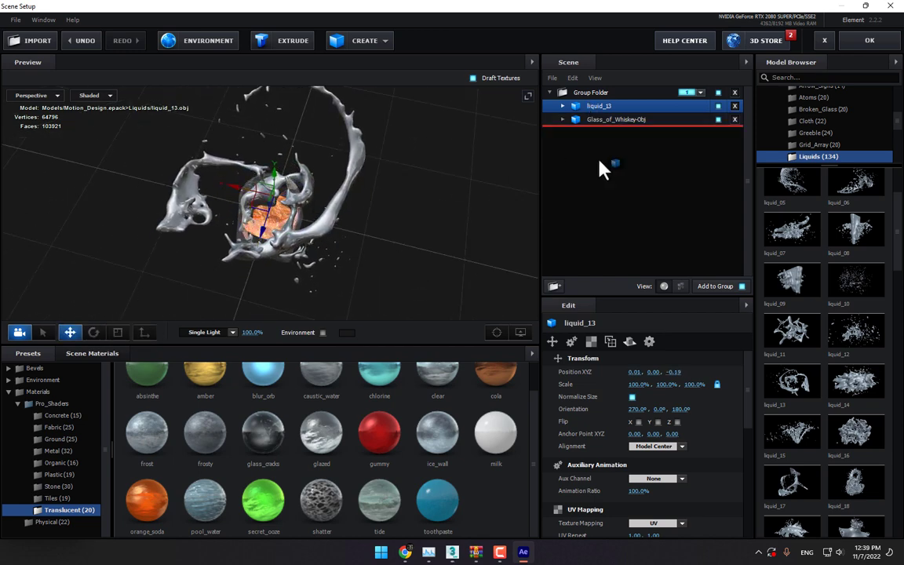
# - Take liquid_13 out of the Group Folder and assign it to group 2
pyautogui.moveTo(600, 169); pyautogui.dragTo(647, 147)
pyautogui.click(699, 120)
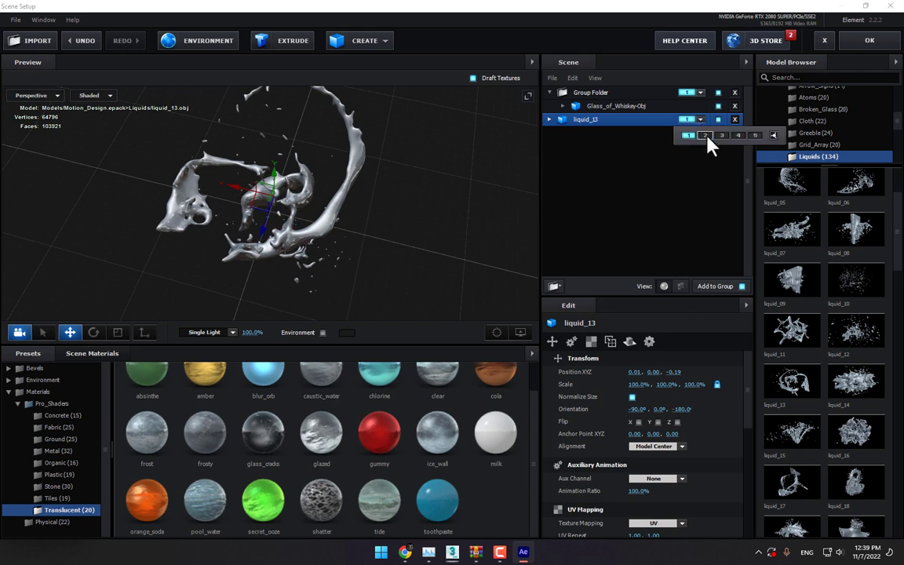
pyautogui.moveTo(502, 212); pyautogui.dragTo(423, 196)
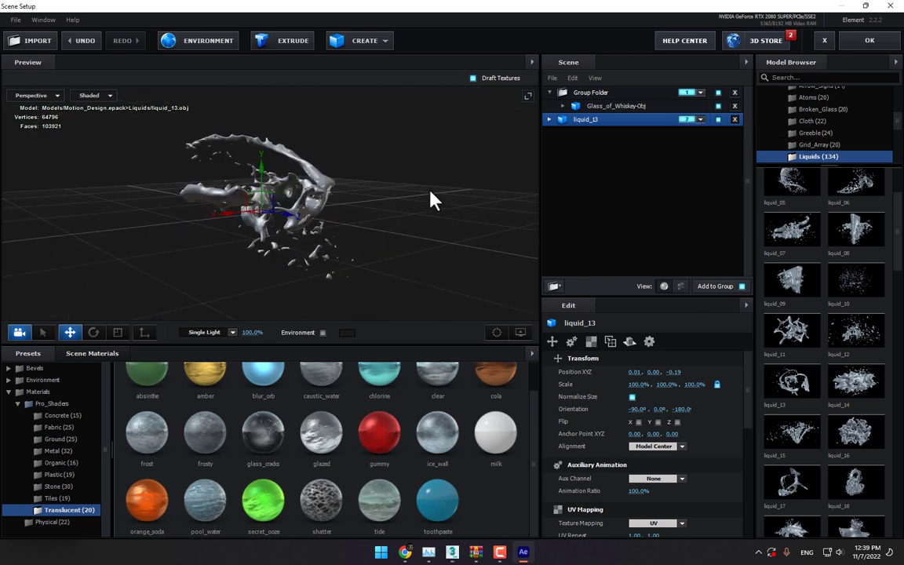
# - Scale liquid_13 uniformly to about 123.3% and apply the orange_soda preset to it
pyautogui.click(117, 332)
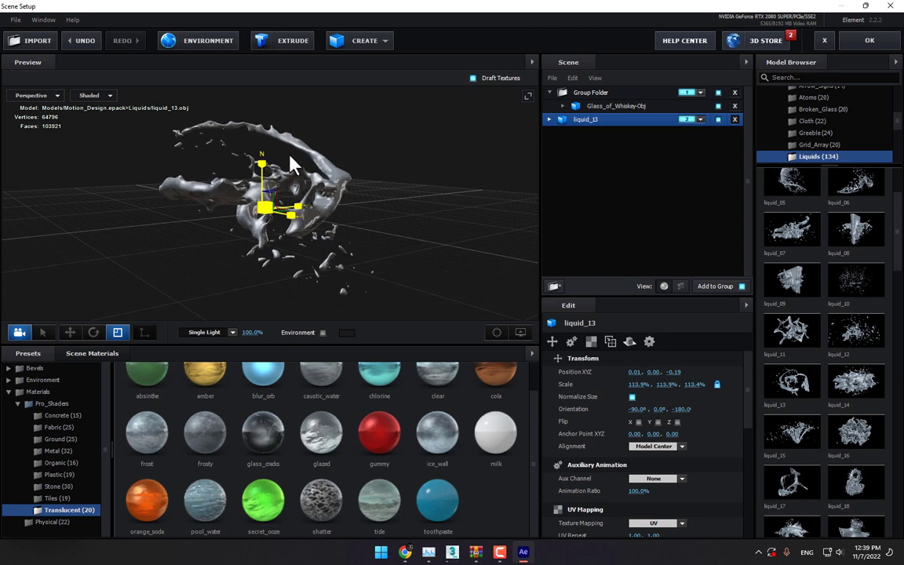
pyautogui.moveTo(293, 161); pyautogui.dragTo(338, 228)
pyautogui.moveTo(146, 499); pyautogui.dragTo(353, 206)
pyautogui.moveTo(406, 268); pyautogui.dragTo(373, 246)
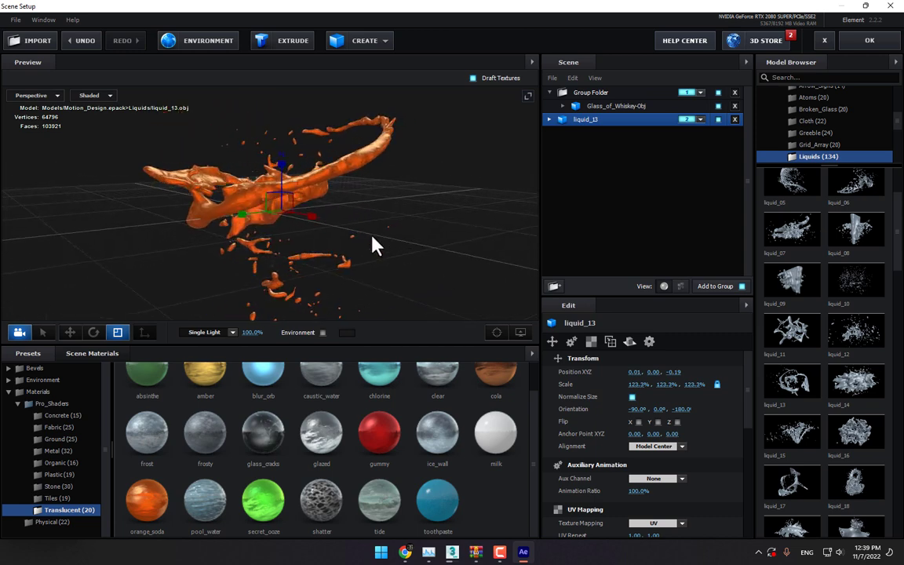
# - Shift the diffuse color of liquid_13's orange_soda material to a yellower orange
pyautogui.scroll(1, 312, 475)
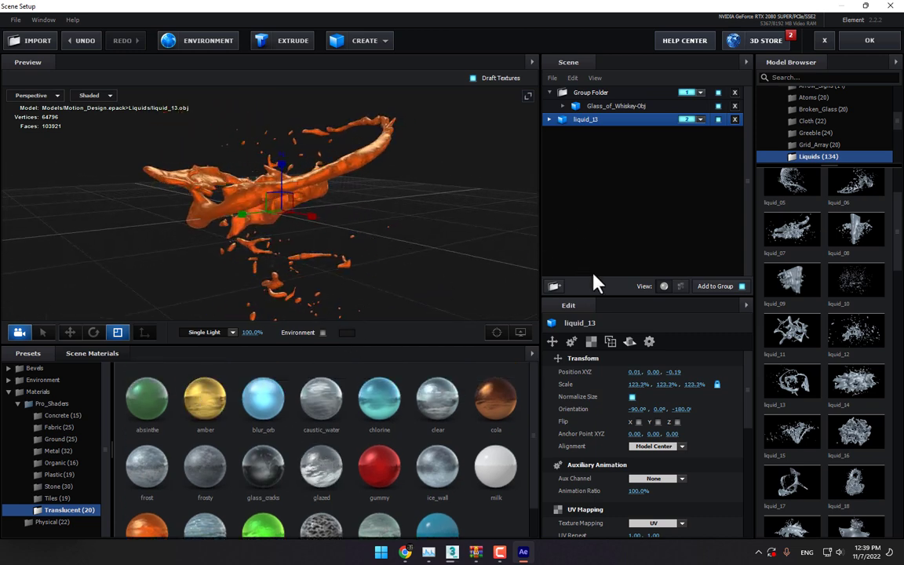
pyautogui.click(550, 120)
pyautogui.click(601, 133)
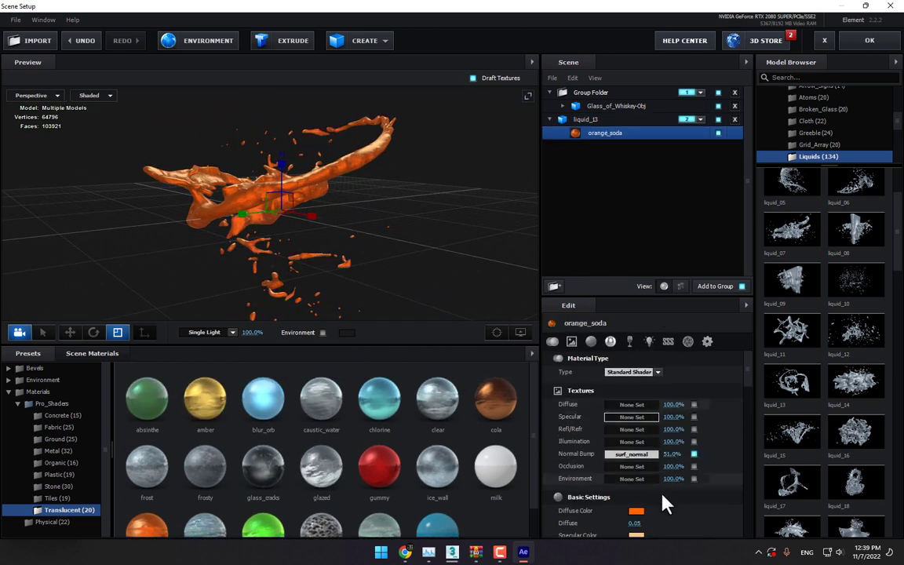
pyautogui.scroll(-2, 663, 503)
pyautogui.click(636, 473)
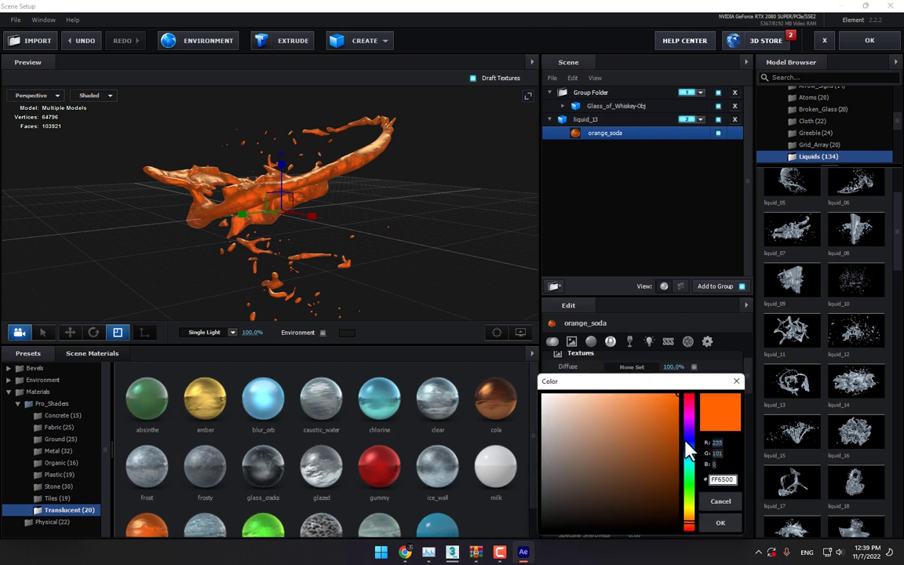
pyautogui.moveTo(693, 520); pyautogui.dragTo(690, 520)
pyautogui.click(720, 523)
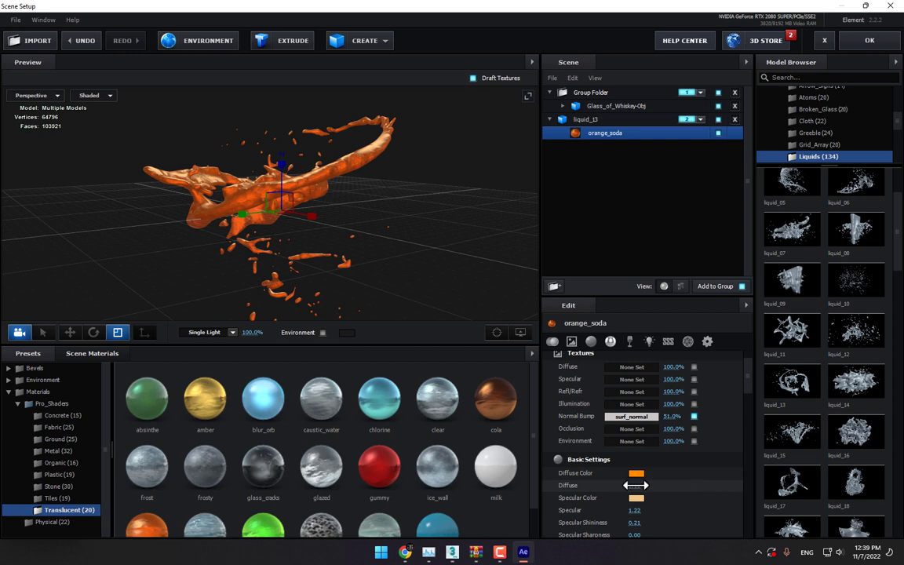
# - Raise the splash material's diffuse to about 0.59 and its specular to about 1.52
pyautogui.moveTo(657, 486); pyautogui.dragTo(667, 486)
pyautogui.moveTo(371, 279); pyautogui.dragTo(436, 189)
pyautogui.moveTo(632, 511); pyautogui.dragTo(643, 513)
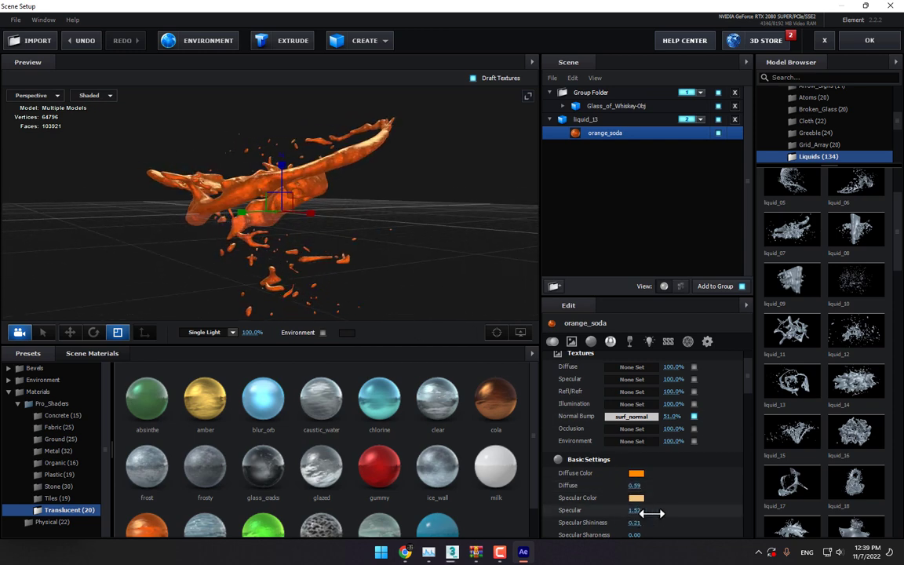
pyautogui.moveTo(373, 252); pyautogui.dragTo(384, 283)
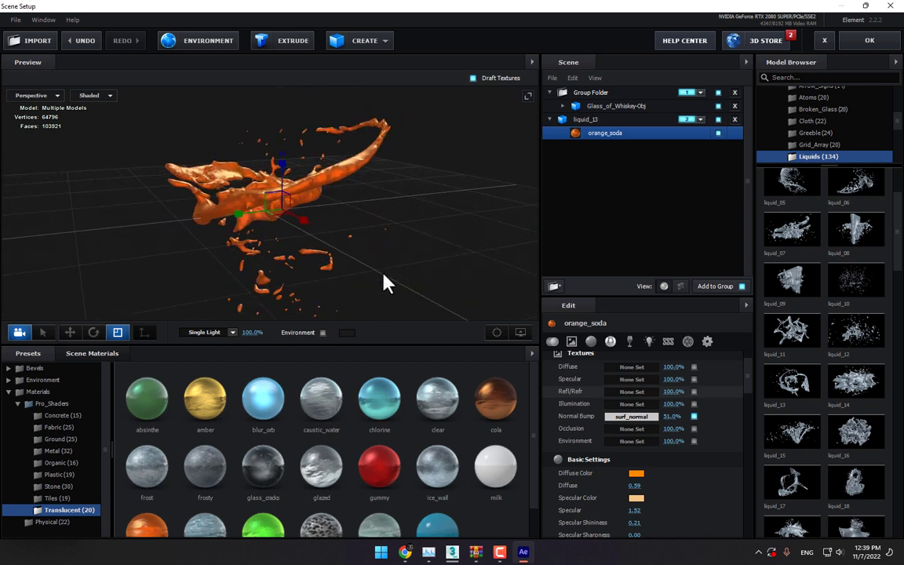
# - Try the amber preset on liquid_13, reapply orange_soda, and shift its diffuse color to a yellower orange
pyautogui.moveTo(345, 173); pyautogui.dragTo(357, 220)
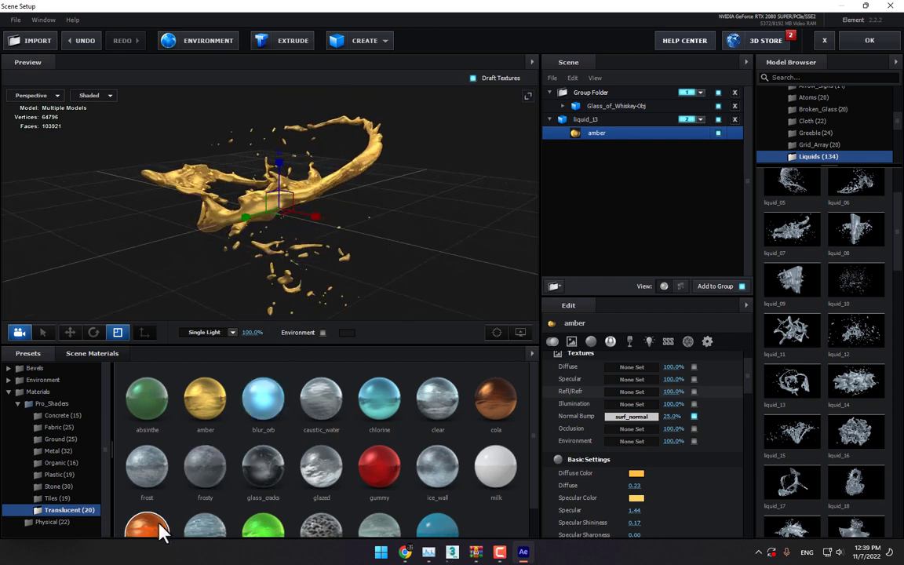
pyautogui.moveTo(161, 531); pyautogui.dragTo(380, 202)
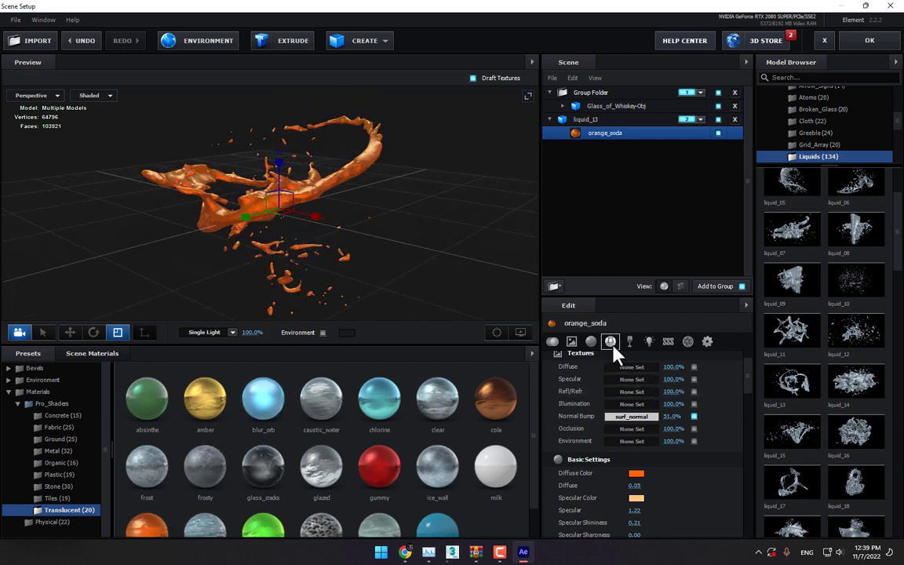
pyautogui.scroll(-3, 614, 353)
pyautogui.click(636, 371)
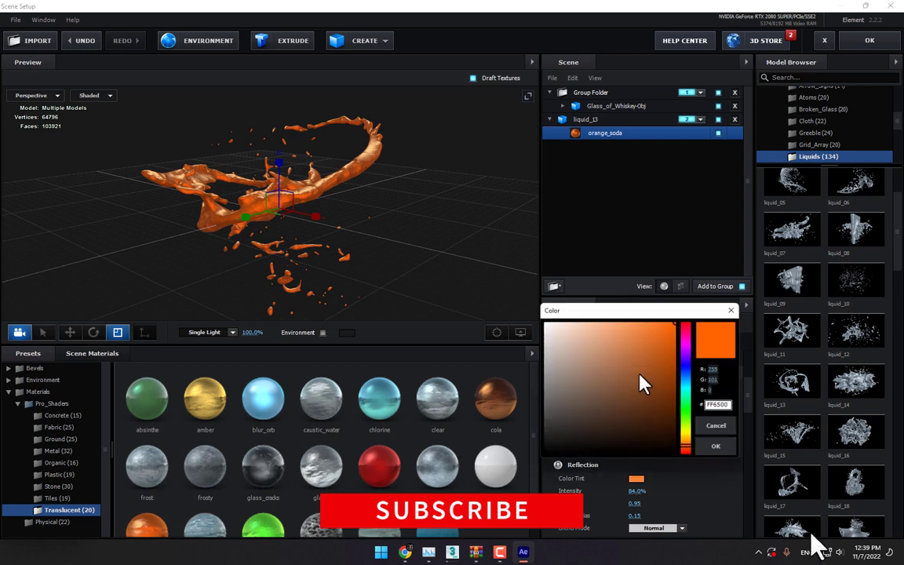
pyautogui.click(712, 446)
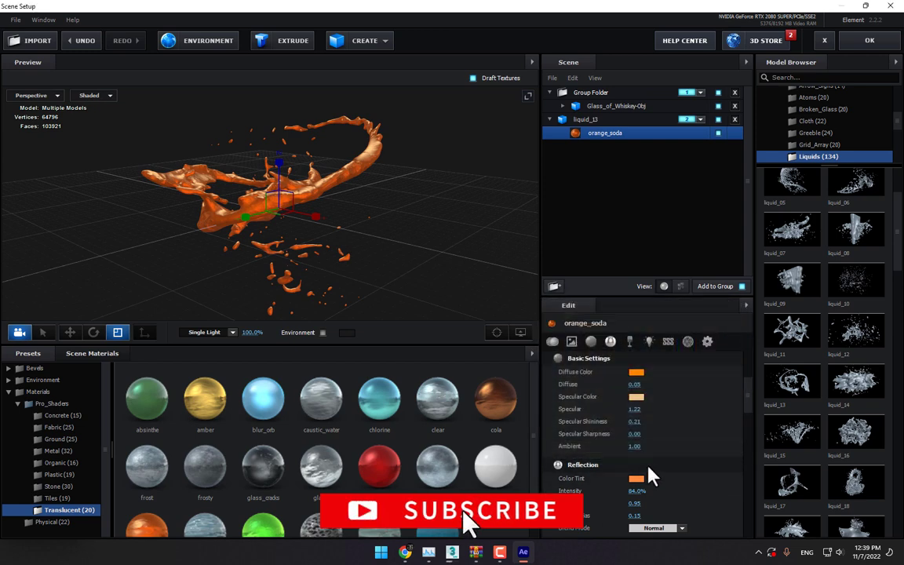
# - Give the splash material a yellower orange reflection tint at about 384% intensity and set its diffuse to about 0.46
pyautogui.click(636, 477)
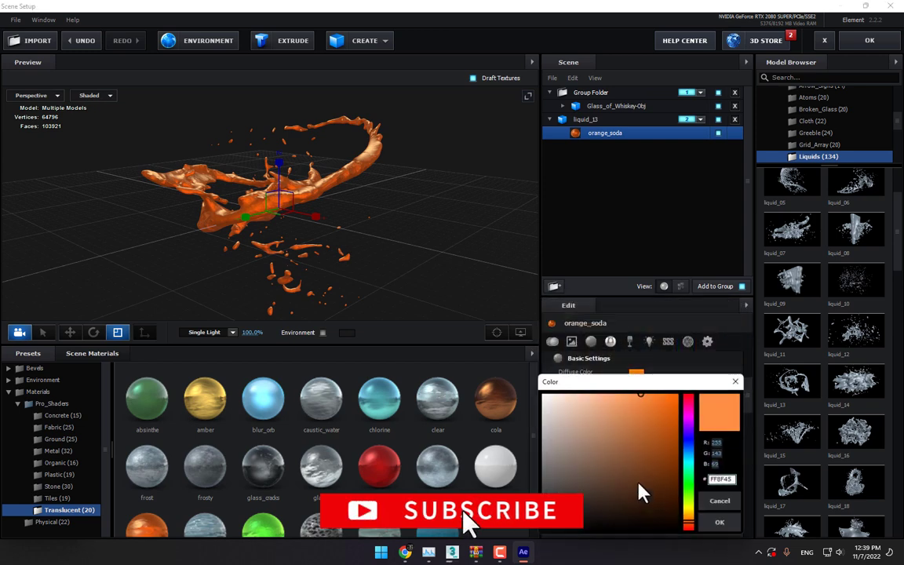
pyautogui.click(719, 523)
pyautogui.moveTo(633, 490); pyautogui.dragTo(787, 480)
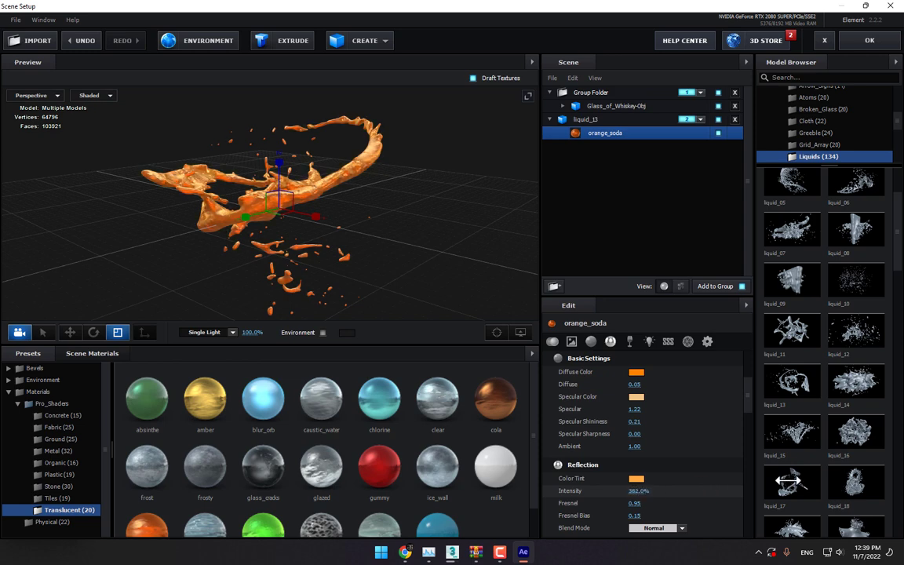
pyautogui.moveTo(633, 383); pyautogui.dragTo(659, 380)
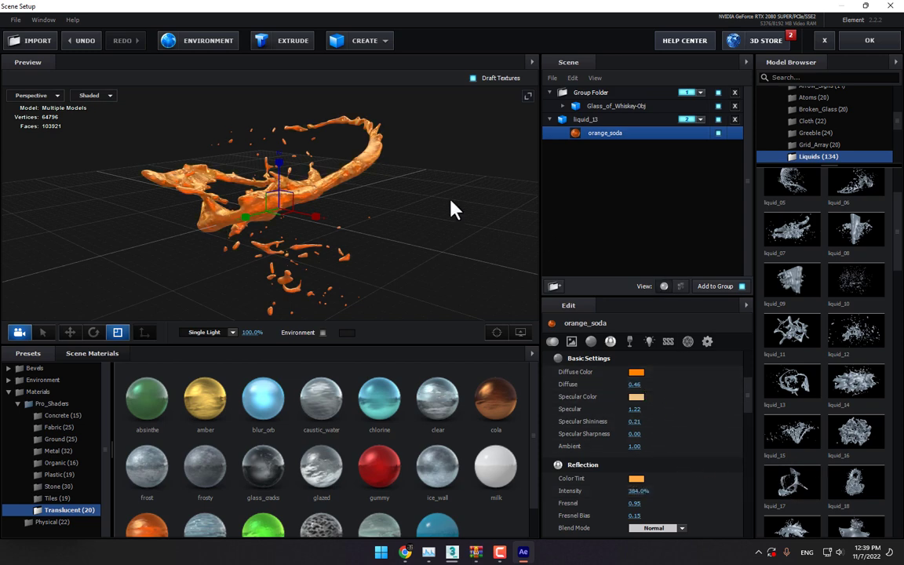
# - Add the orange_thin_slice model from the Fresh_Food library to the scene and place it below liquid_13 in the list
pyautogui.moveTo(454, 210); pyautogui.dragTo(480, 234)
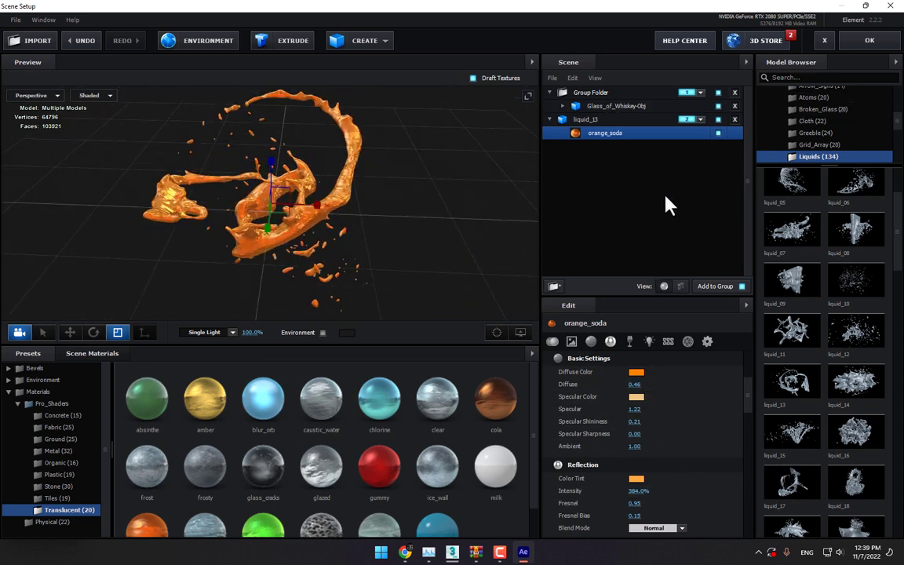
pyautogui.scroll(-5, 830, 129)
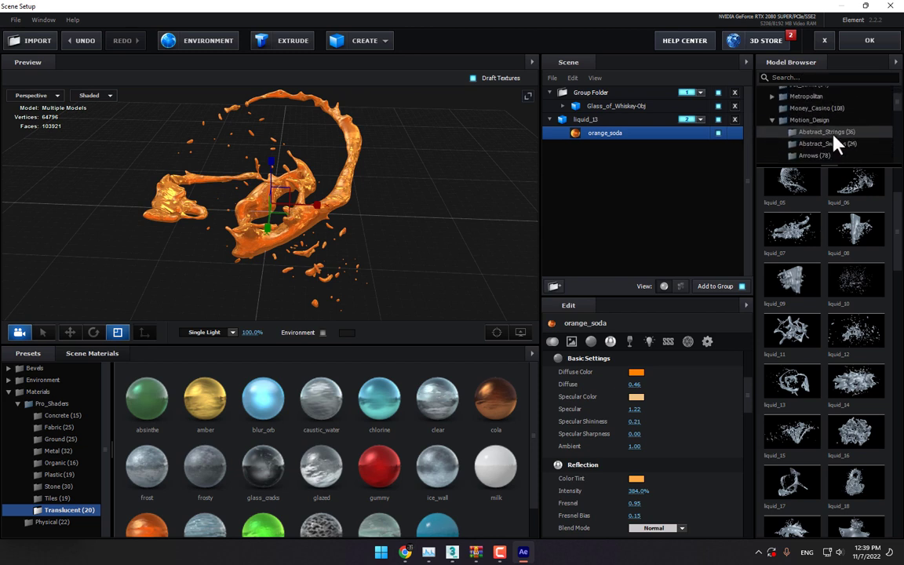
pyautogui.scroll(-5, 834, 137)
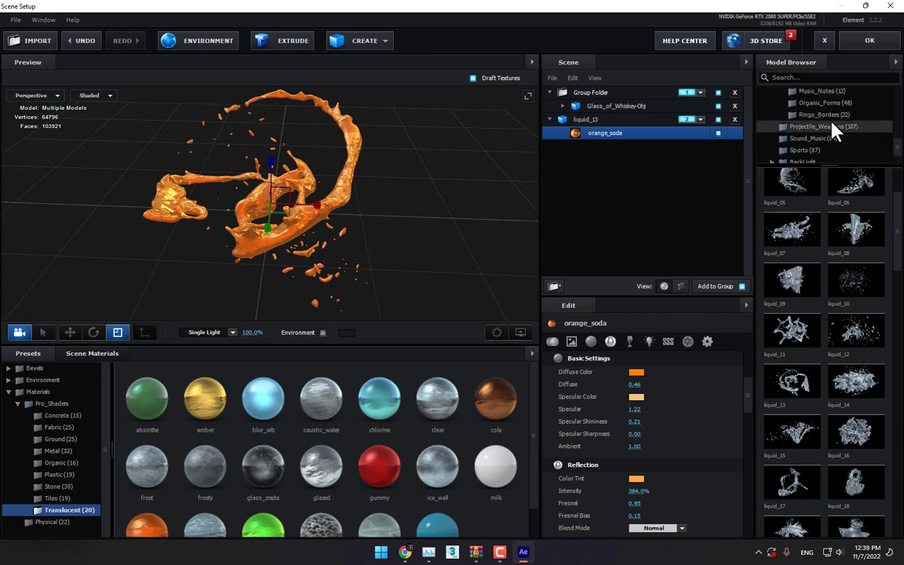
pyautogui.scroll(8, 832, 130)
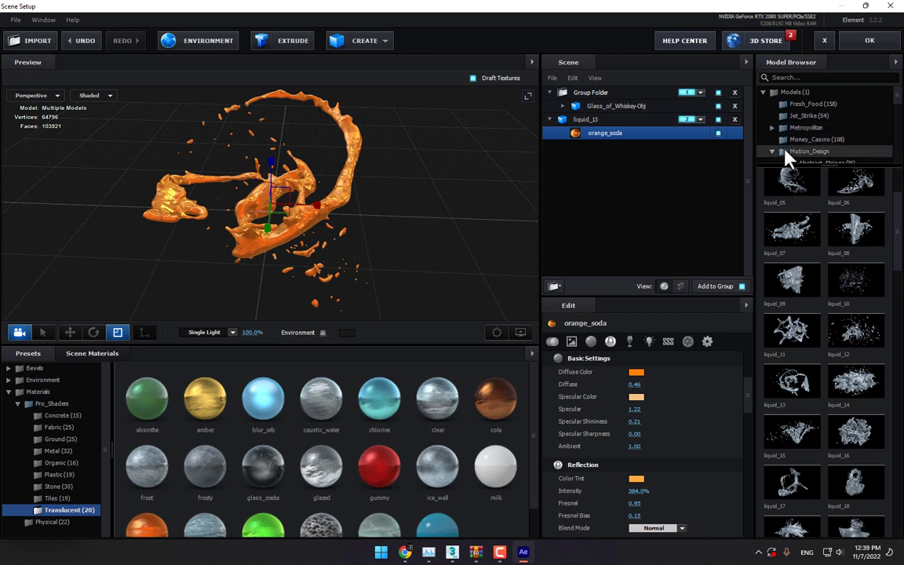
pyautogui.click(771, 151)
pyautogui.click(791, 104)
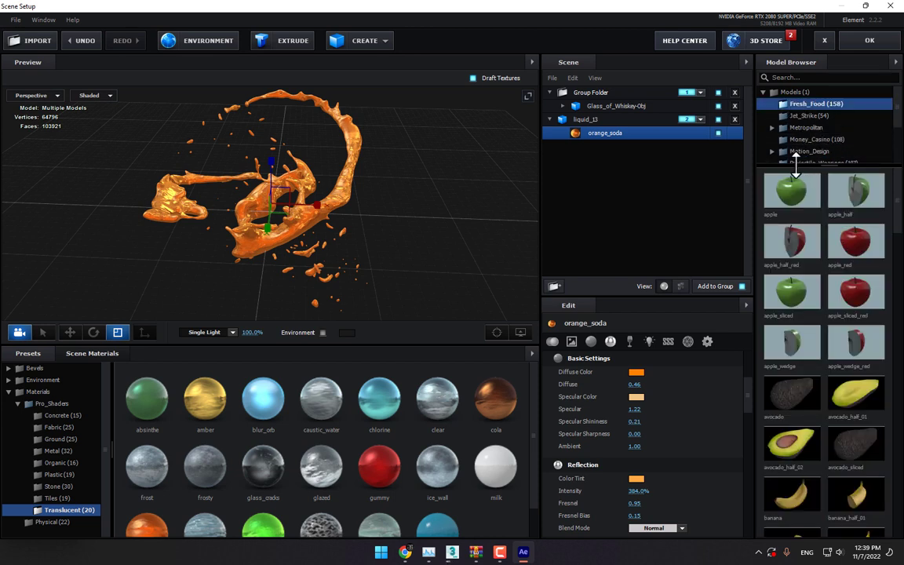
pyautogui.scroll(-5, 851, 314)
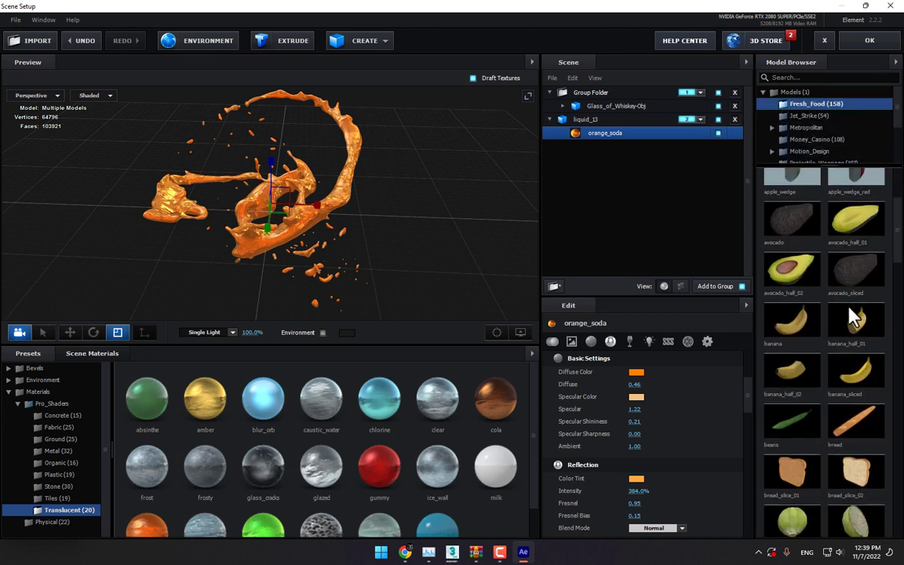
pyautogui.scroll(-10, 853, 314)
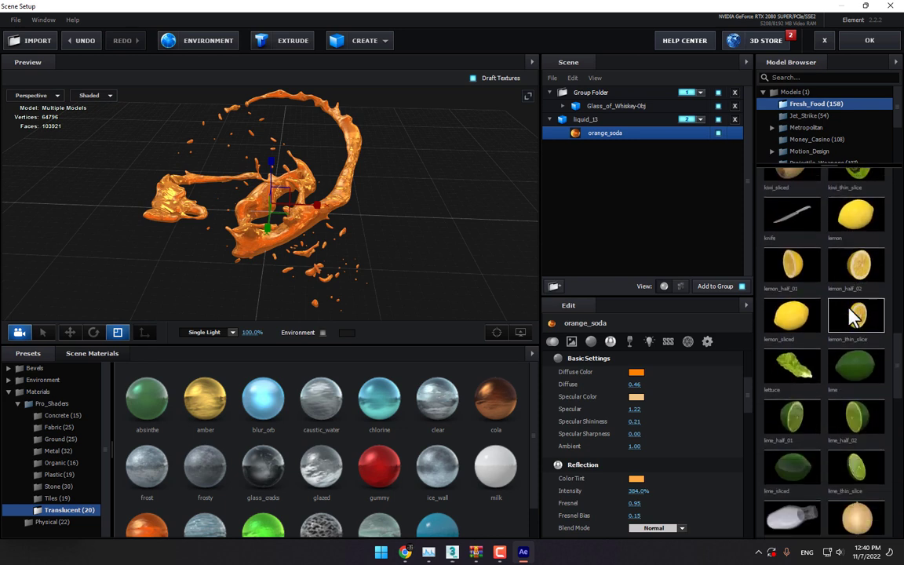
pyautogui.scroll(-6, 853, 314)
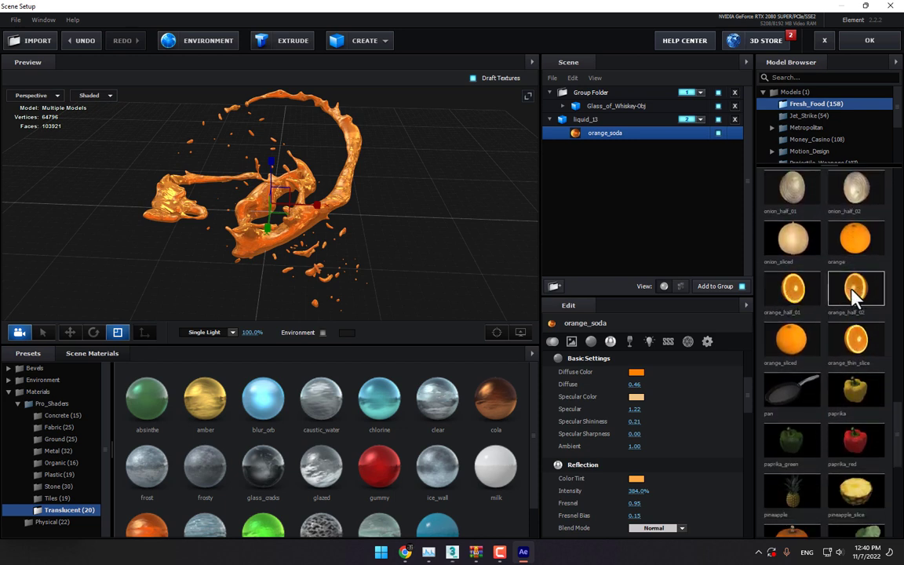
pyautogui.click(853, 344)
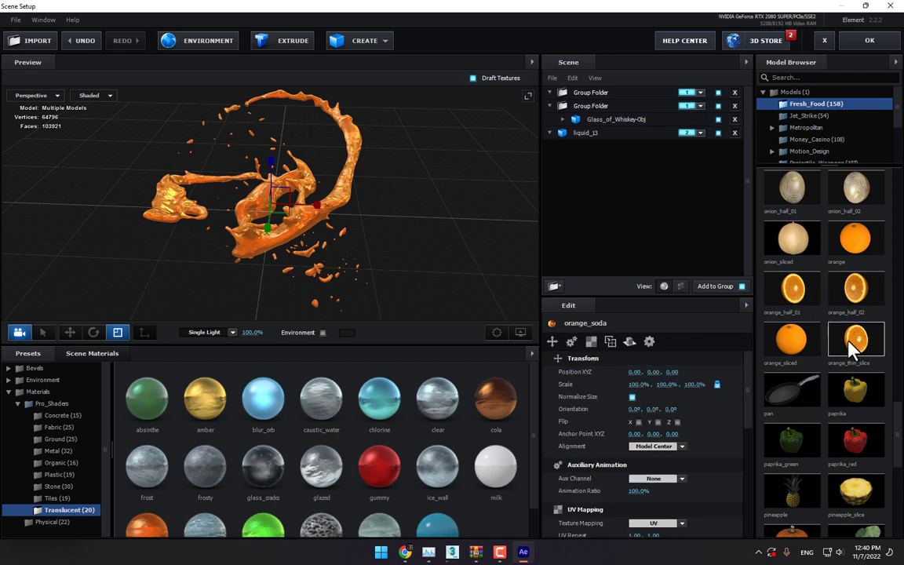
pyautogui.moveTo(453, 228); pyautogui.dragTo(409, 257)
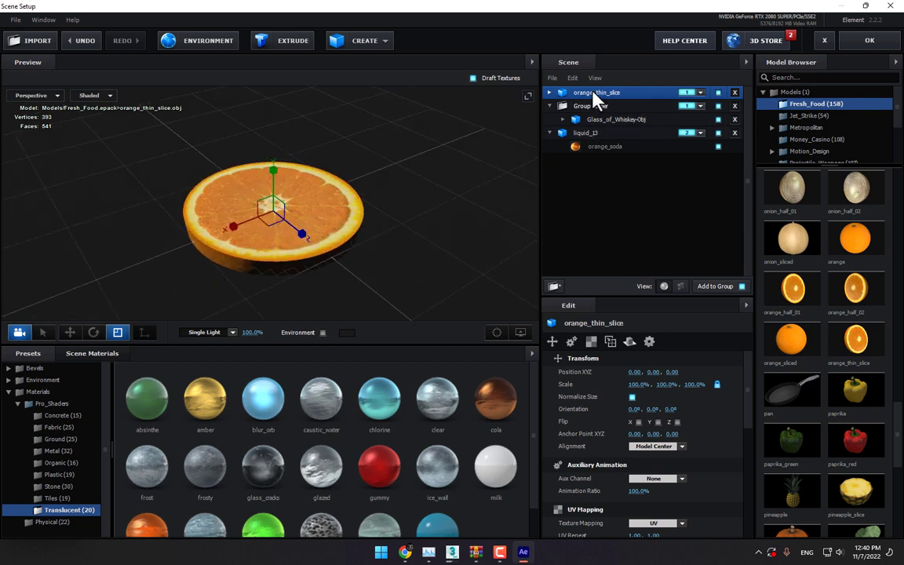
pyautogui.moveTo(594, 93); pyautogui.dragTo(594, 157)
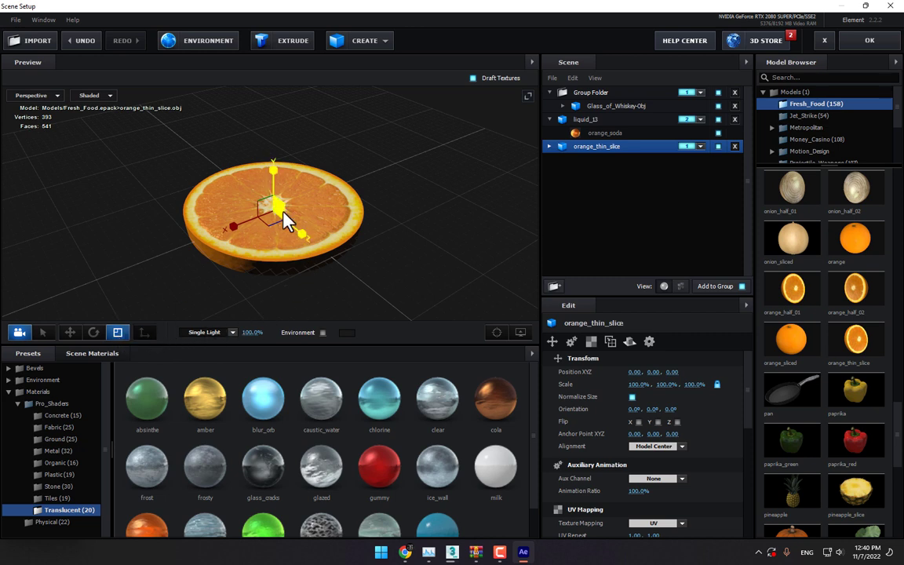
# - Scale the orange slice uniformly down to about 22.8% and rotate it about X to an orientation of about 300.3°
pyautogui.moveTo(284, 211); pyautogui.dragTo(196, 506)
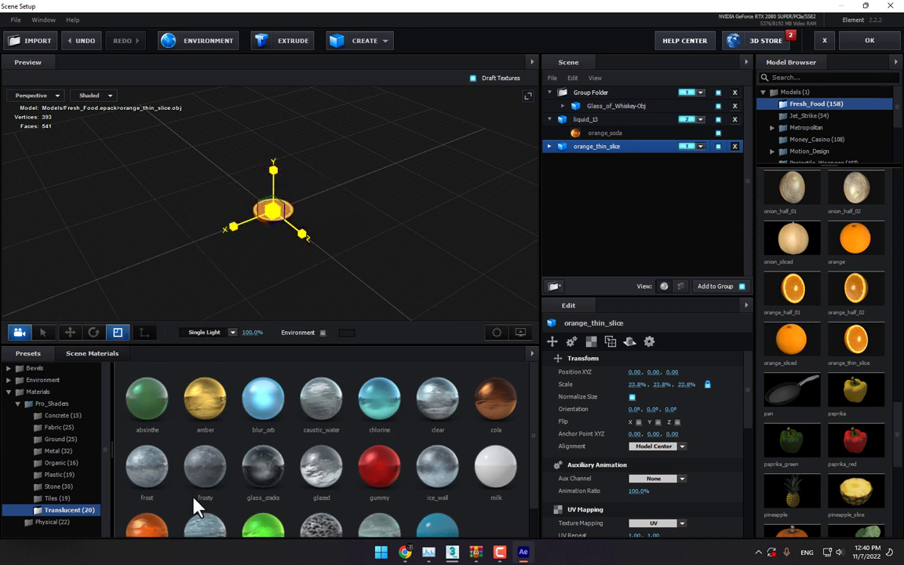
pyautogui.click(94, 332)
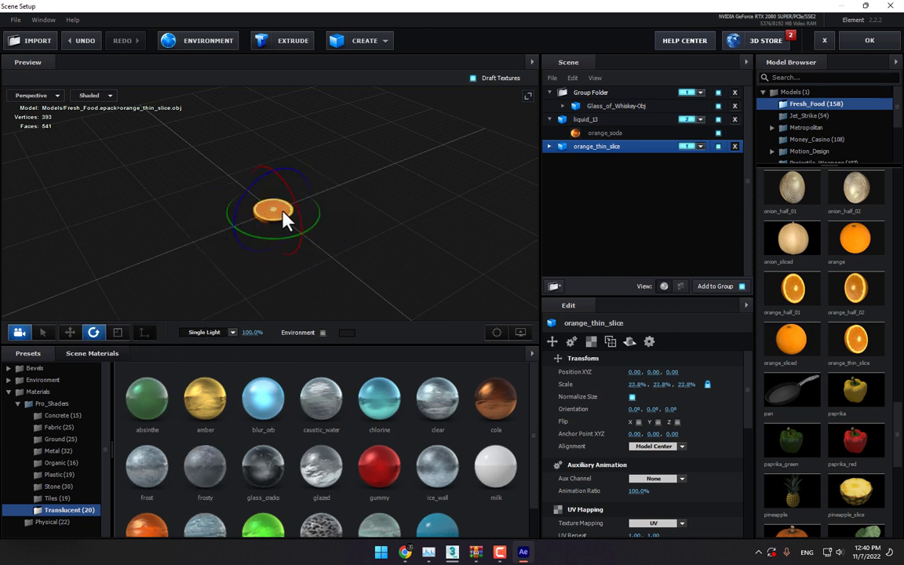
pyautogui.moveTo(299, 223); pyautogui.dragTo(283, 176)
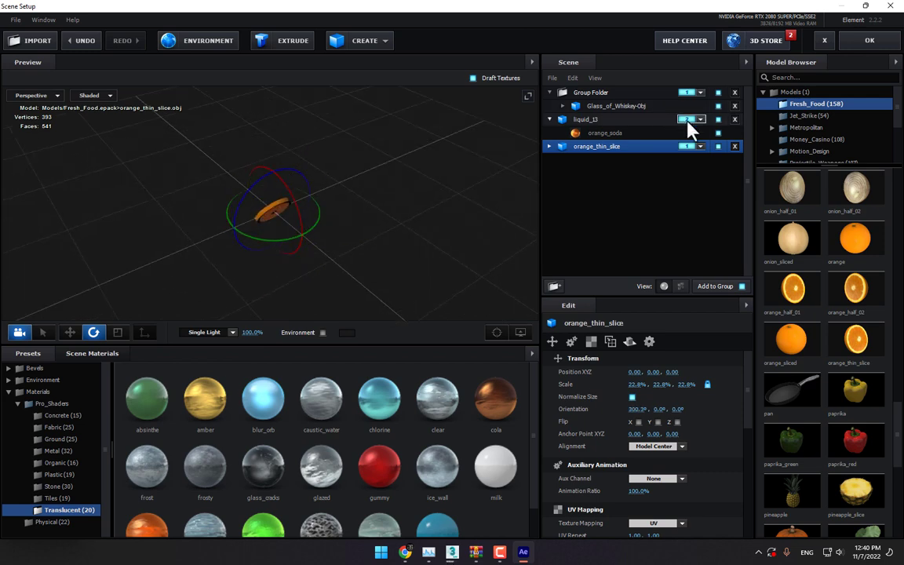
# - Assign orange_thin_slice to group 3 and apply the scene to the composition
pyautogui.click(700, 146)
pyautogui.click(723, 163)
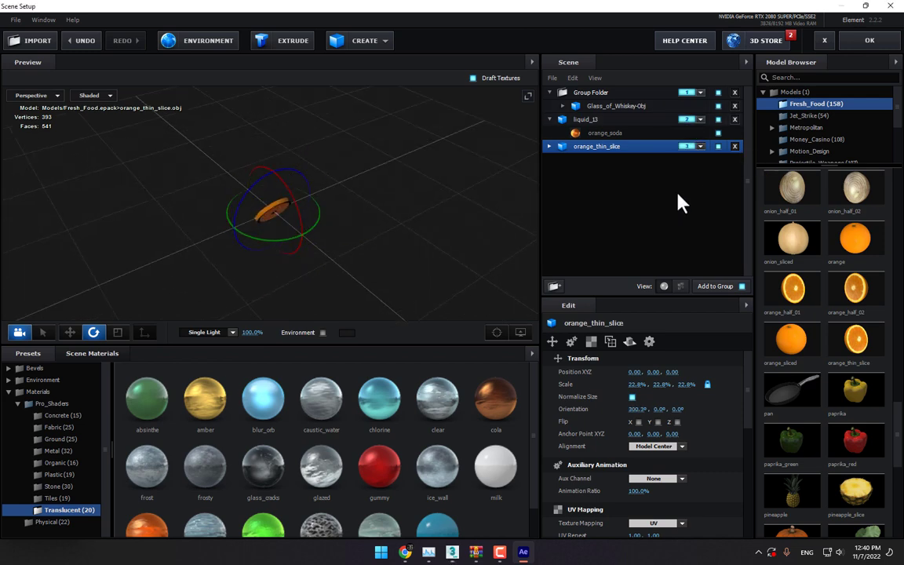
pyautogui.click(869, 41)
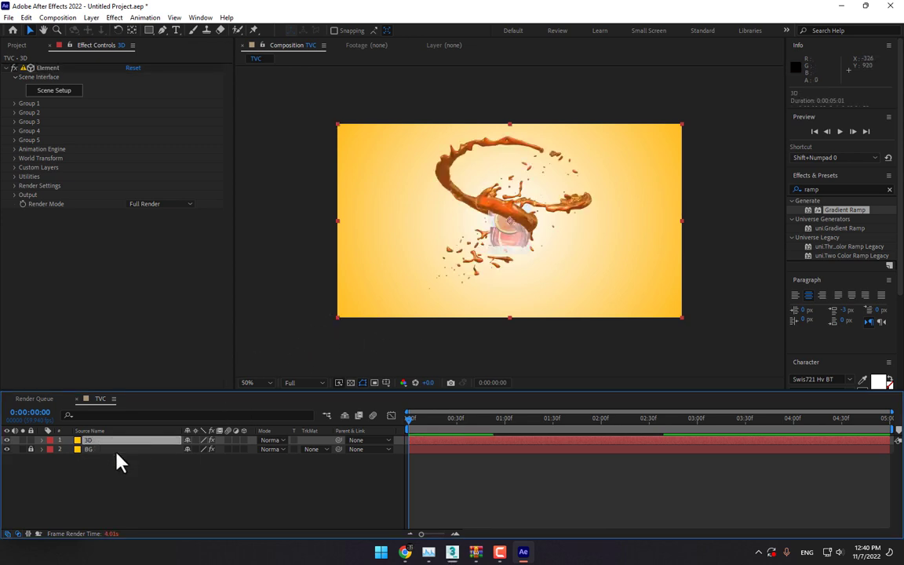
# - Create a two-node camera named Camera 1 with the 20mm preset in the TVC composition
pyautogui.rightClick(173, 475)
pyautogui.moveTo(216, 349)
pyautogui.click(376, 398)
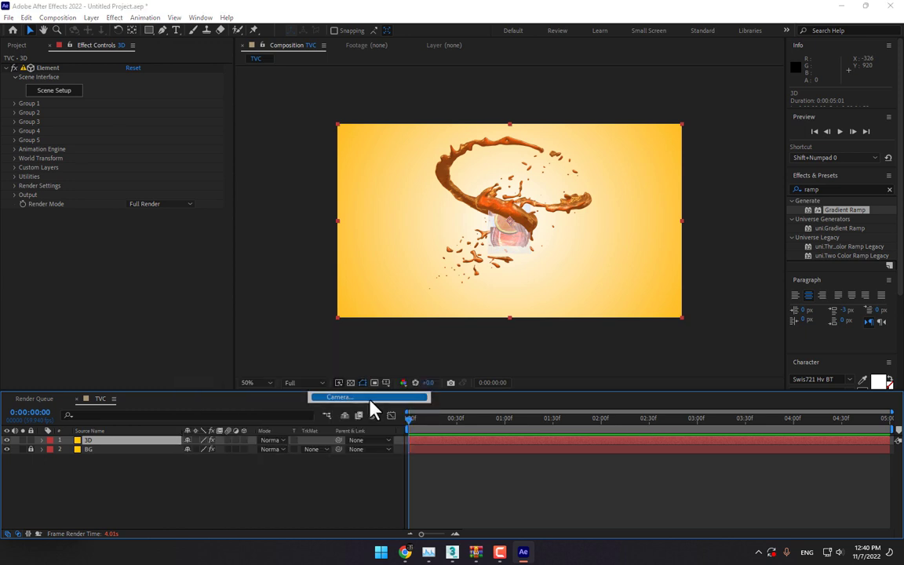
pyautogui.click(179, 206)
pyautogui.click(186, 246)
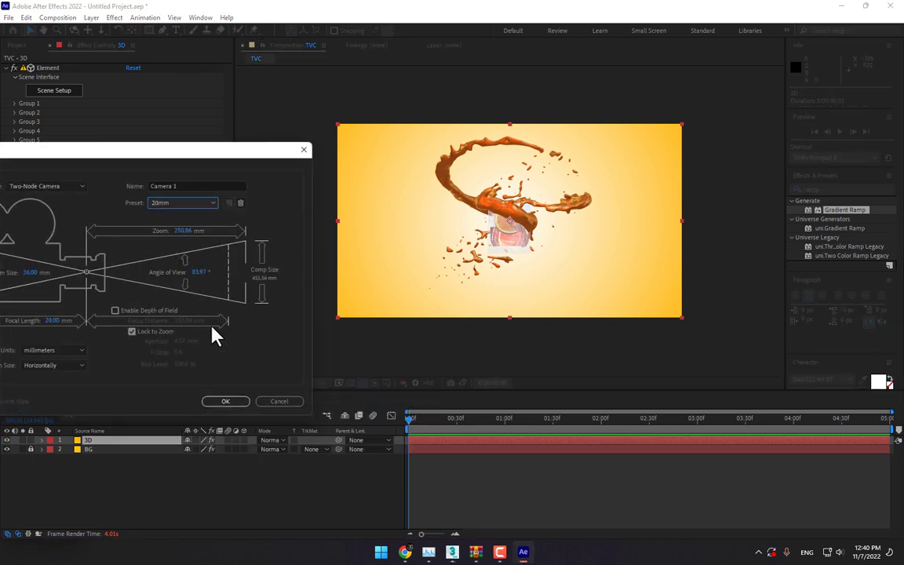
pyautogui.click(225, 400)
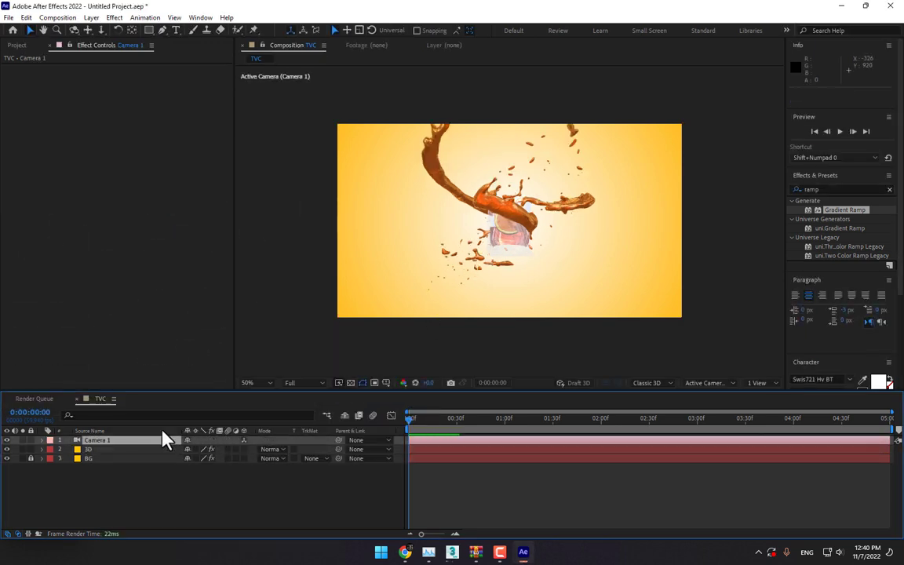
# - Change Camera 1's lens preset to a slightly longer focal length
pyautogui.click(92, 17)
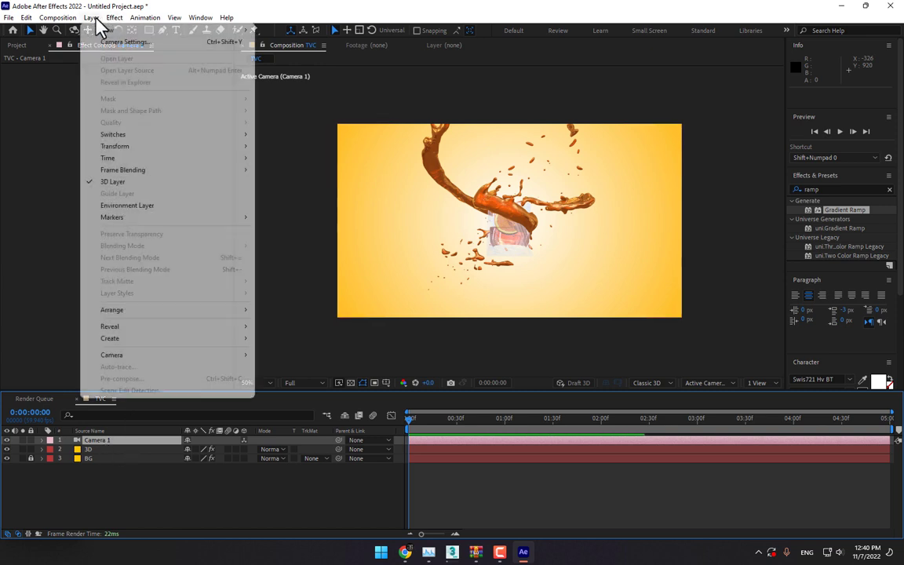
pyautogui.click(113, 41)
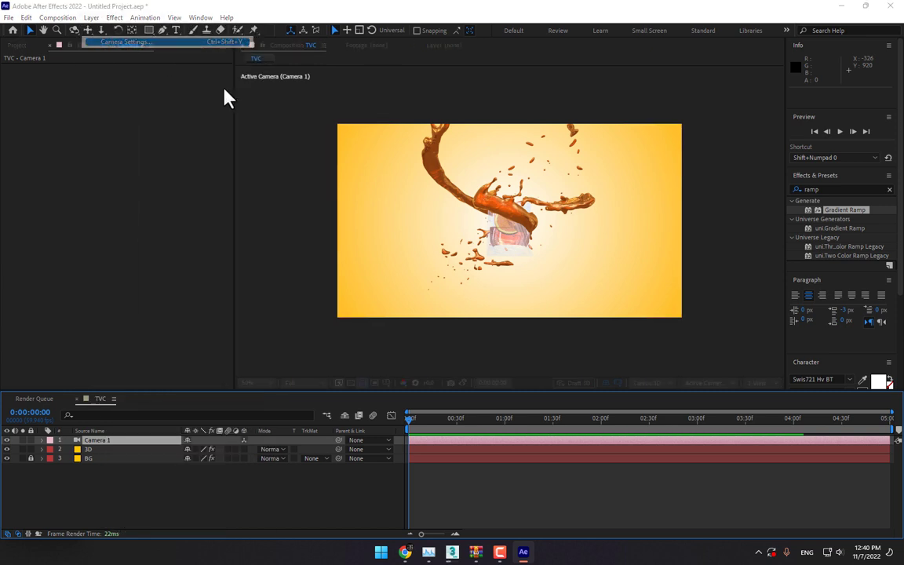
pyautogui.click(181, 205)
pyautogui.click(179, 263)
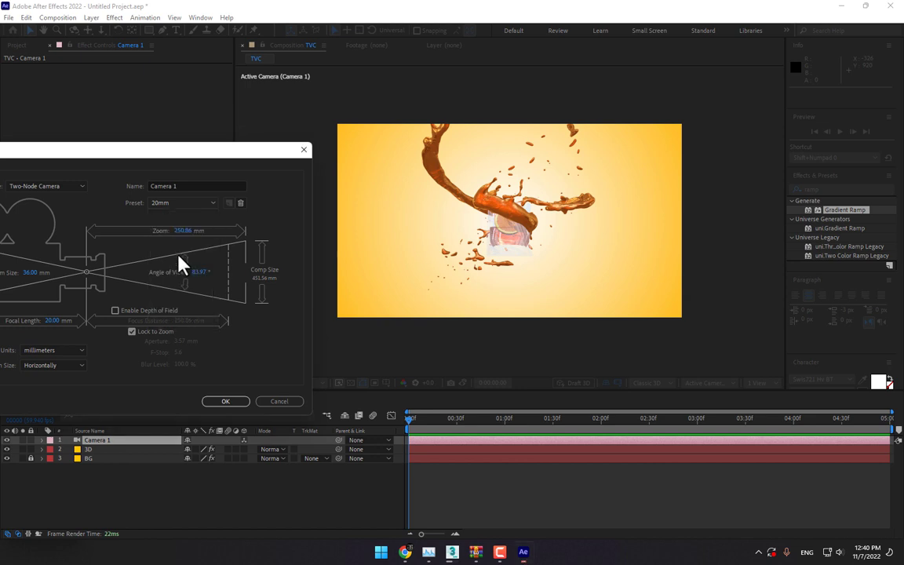
pyautogui.click(223, 401)
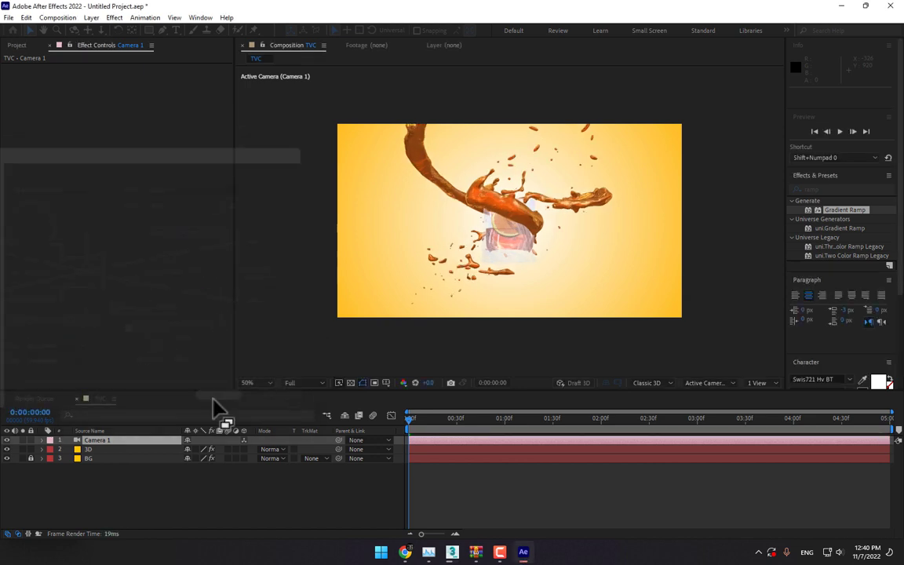
# - Set the replicator shape of Group 3 on the 3D layer's Element effect to Ring
pyautogui.click(94, 450)
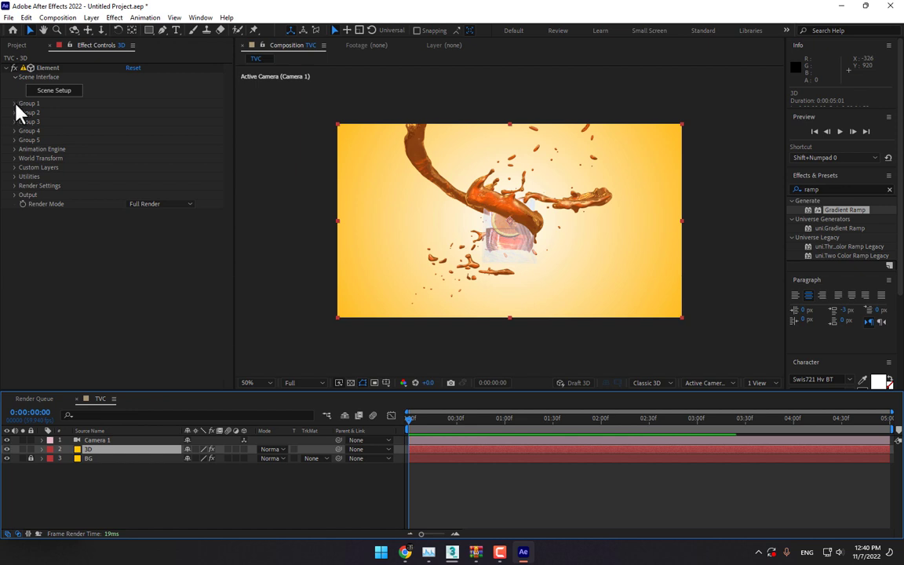
pyautogui.click(17, 130)
pyautogui.click(14, 122)
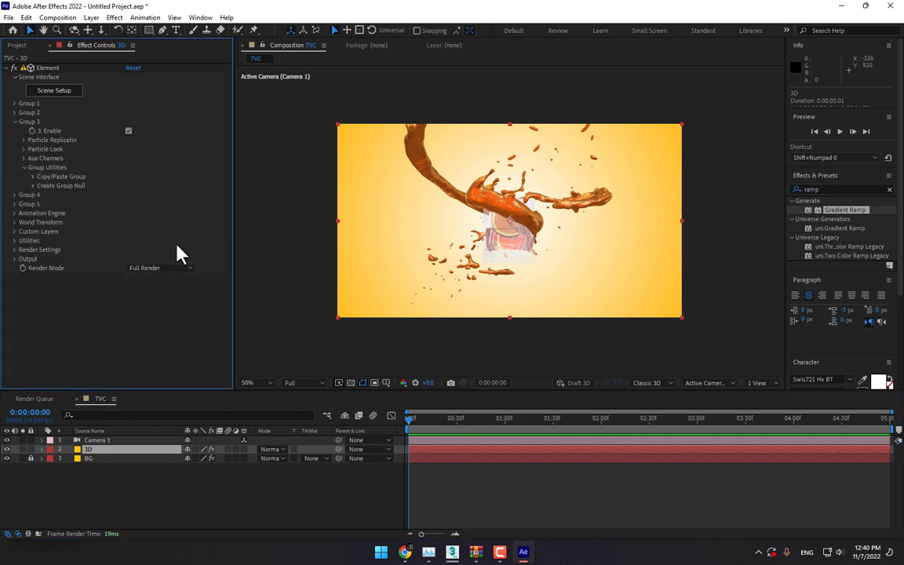
pyautogui.click(23, 141)
pyautogui.click(183, 158)
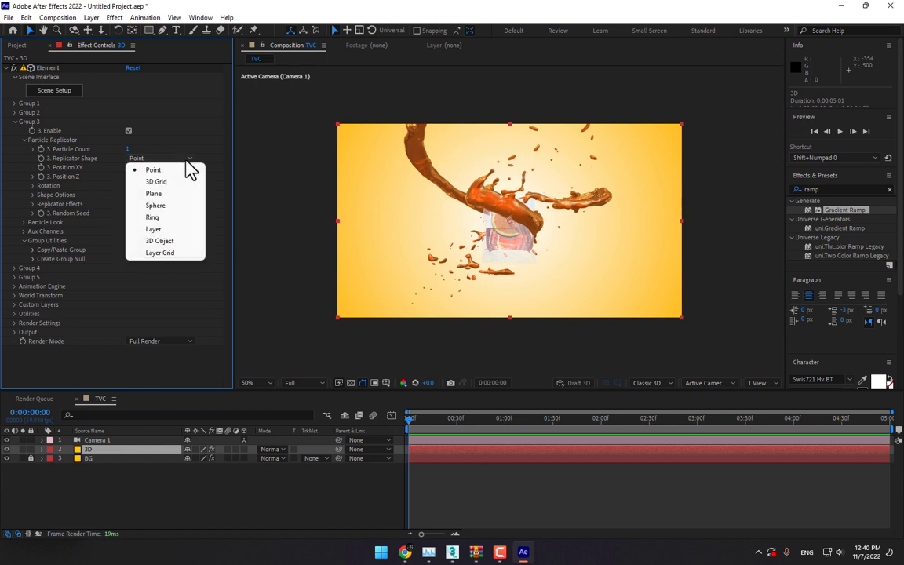
pyautogui.click(179, 218)
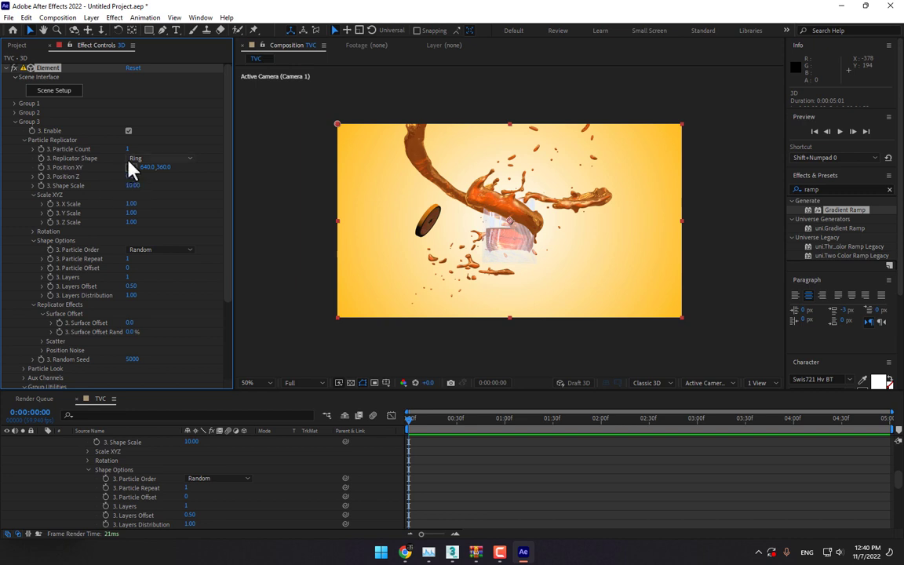
# - Set Group 3's particle count to 20
pyautogui.moveTo(127, 148); pyautogui.dragTo(137, 149)
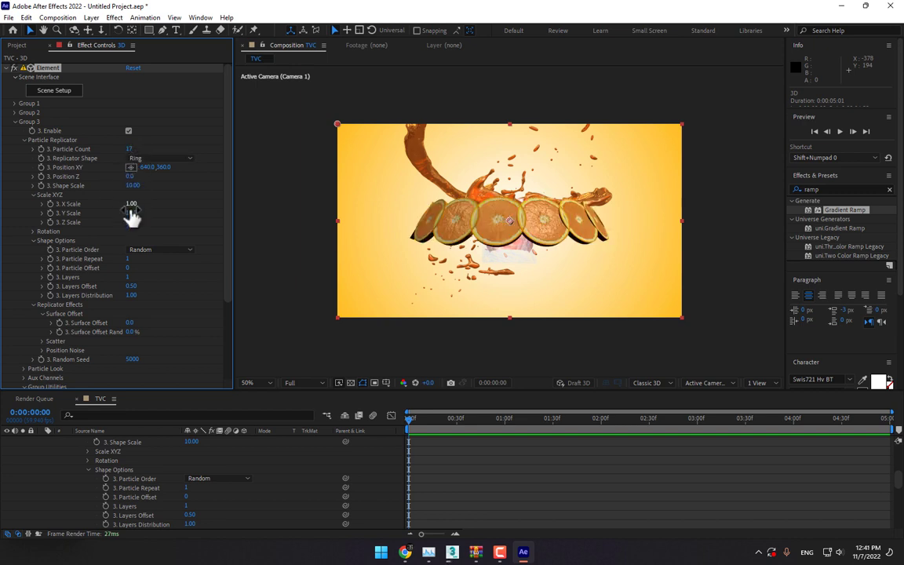
pyautogui.click(129, 148)
pyautogui.write('20')
pyautogui.press('Return')
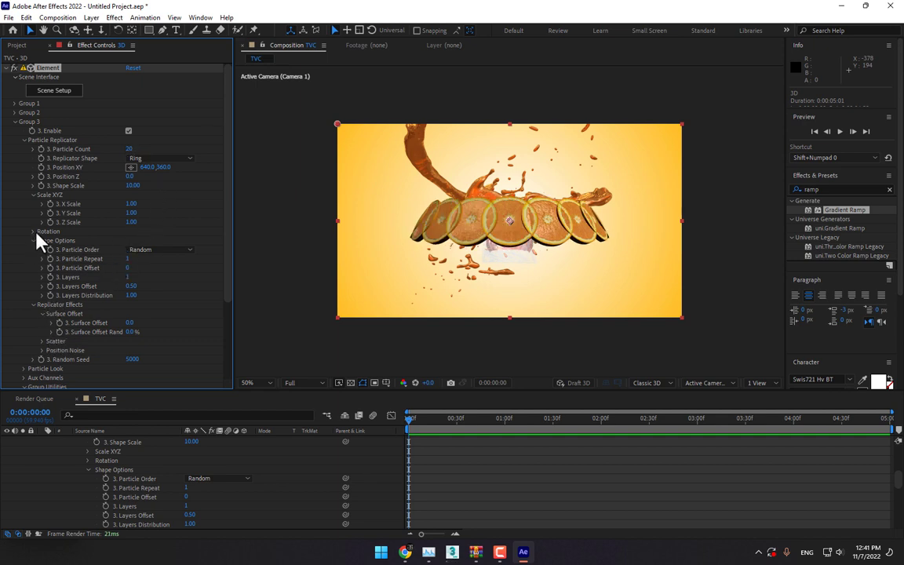
# - Reduce Group 3's particle size to about 3.80
pyautogui.scroll(-3, 165, 291)
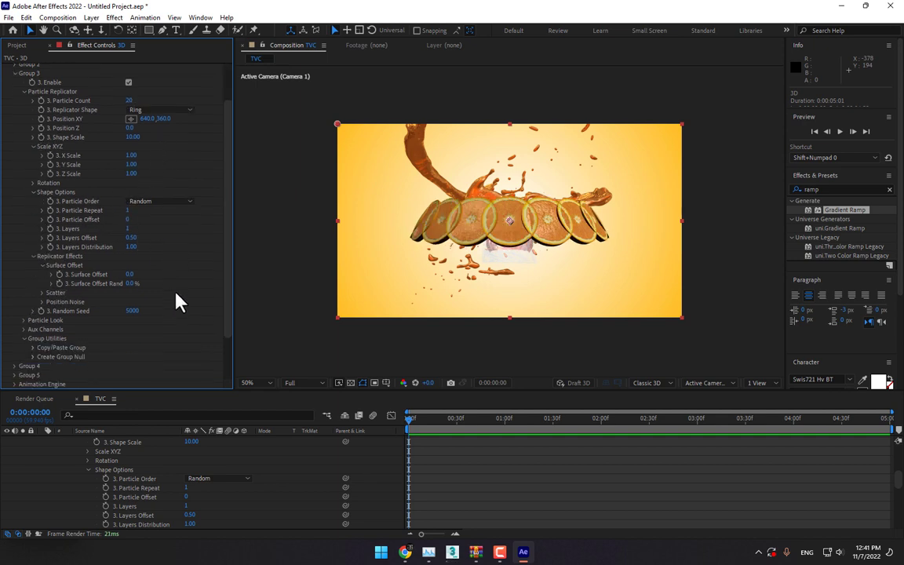
pyautogui.click(25, 320)
pyautogui.scroll(-2, 145, 299)
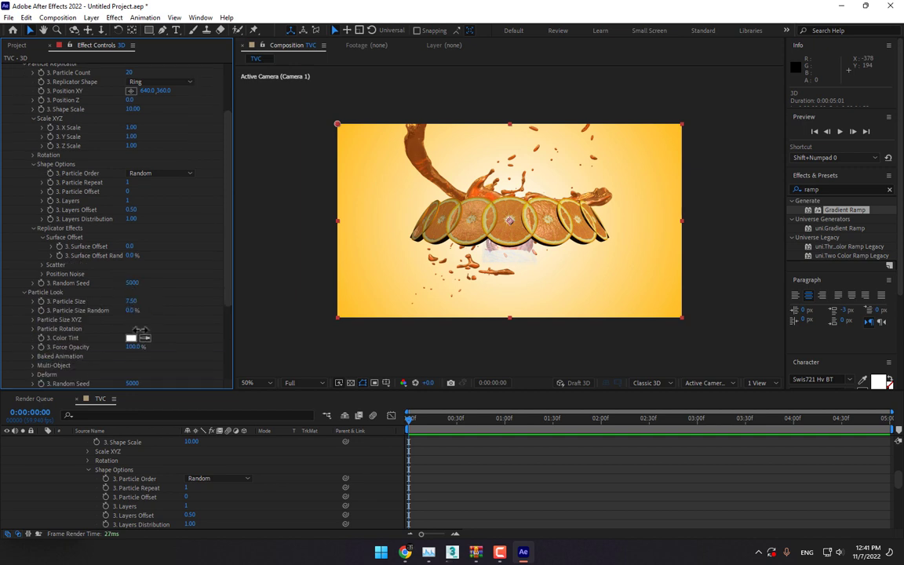
pyautogui.moveTo(138, 330); pyautogui.dragTo(146, 335)
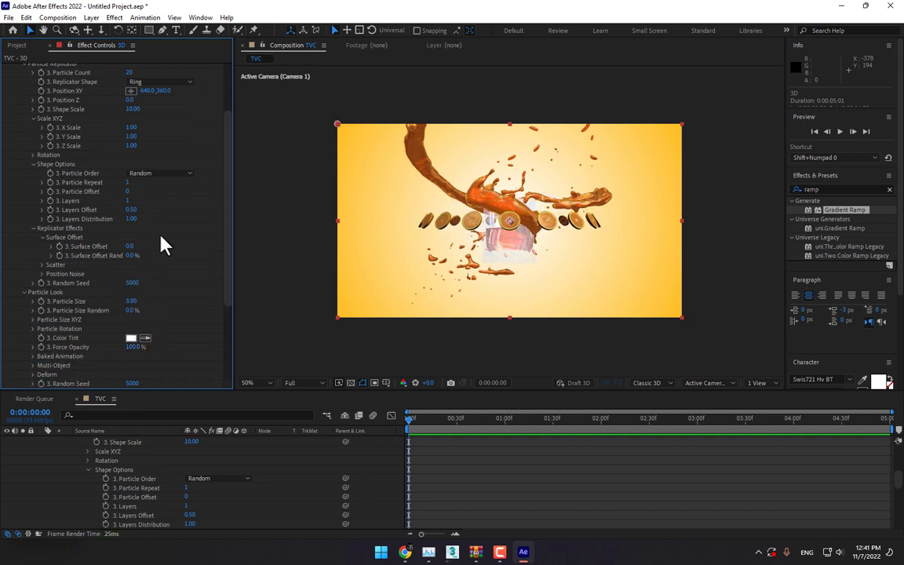
pyautogui.scroll(1, 174, 270)
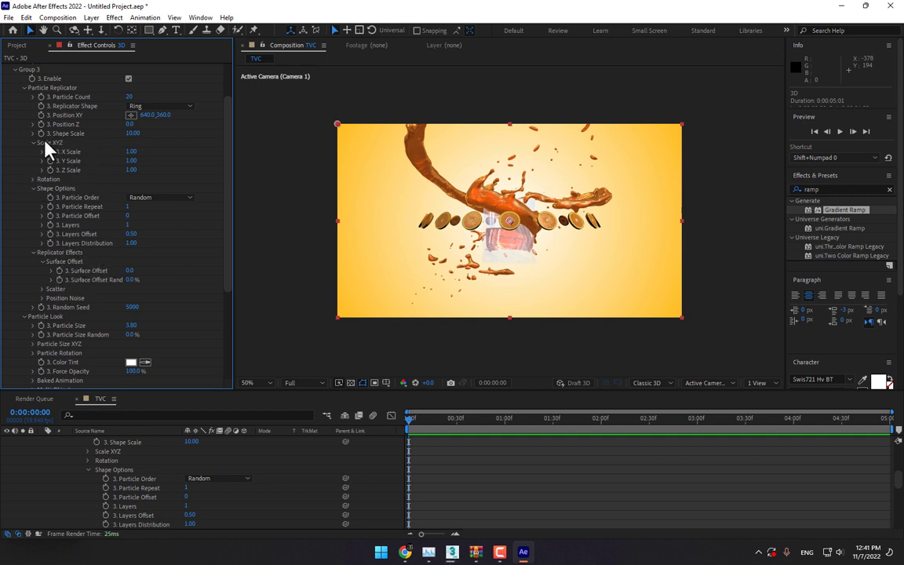
pyautogui.click(33, 179)
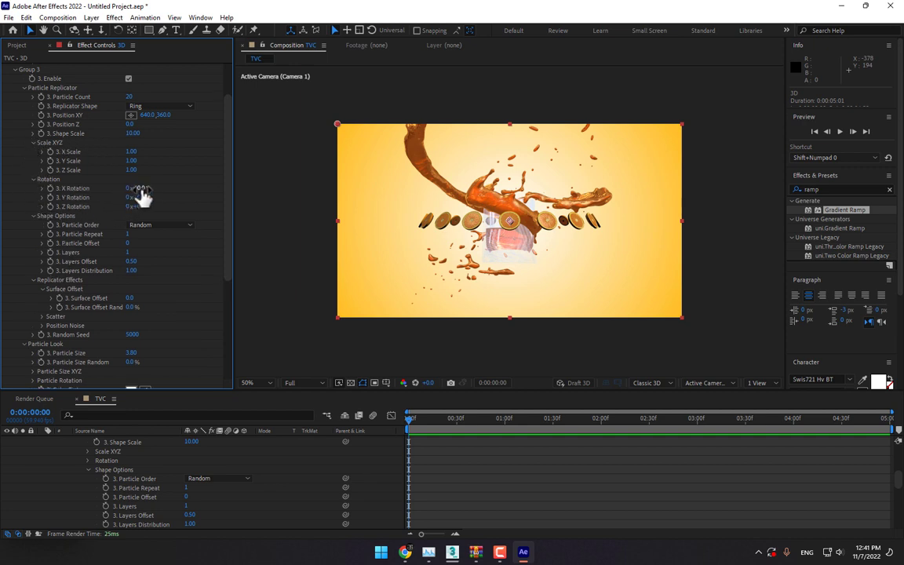
pyautogui.moveTo(137, 188)
pyautogui.mouseDown()
pyautogui.moveTo(163, 191)
pyautogui.moveTo(138, 191)
pyautogui.mouseUp()
pyautogui.click(138, 189)
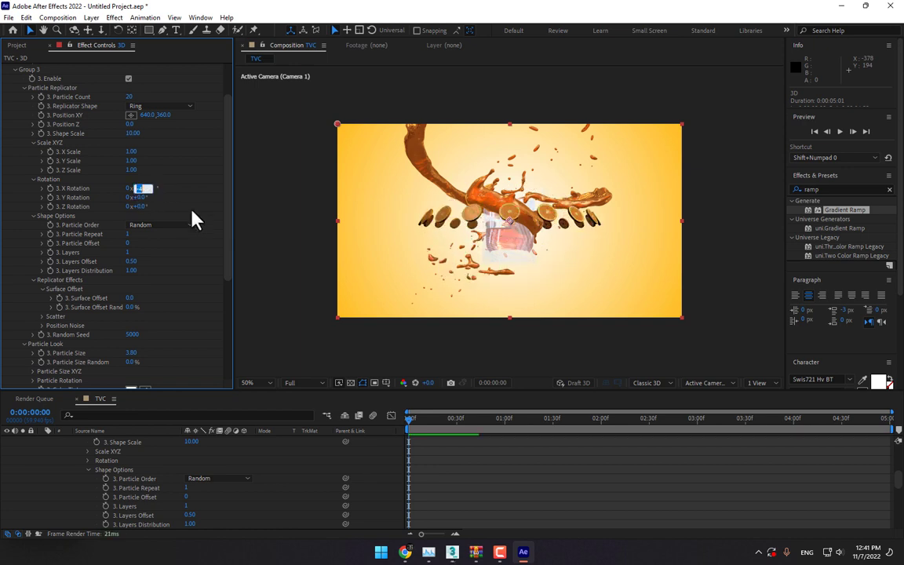
pyautogui.press('Return')
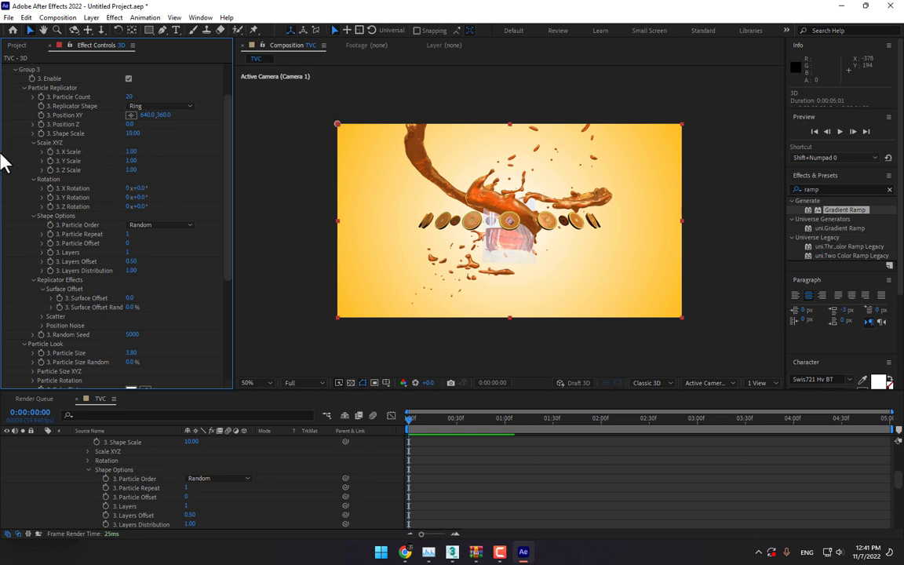
# - Scatter Group 3's particles by about 1.9 and give their position noise an evolution of 18° and an amount of 33
pyautogui.scroll(-3, 100, 240)
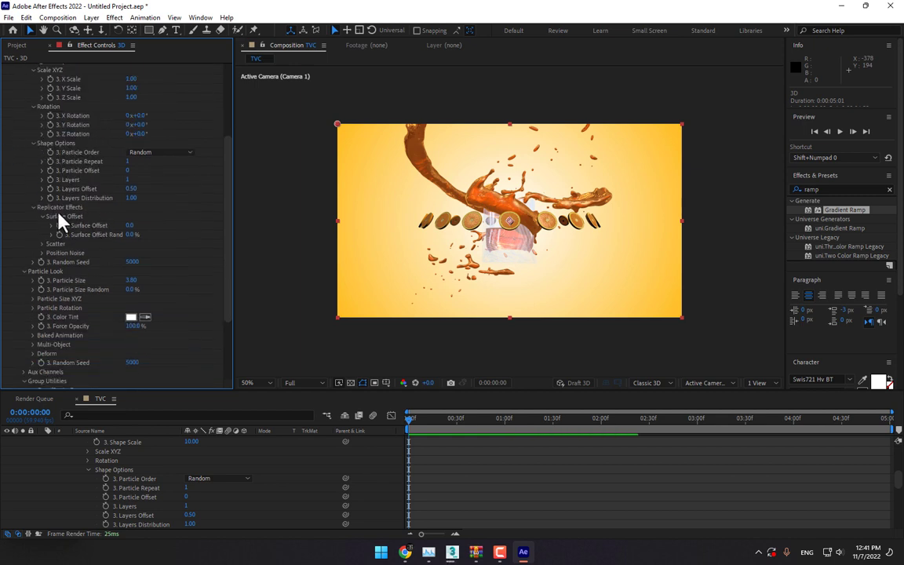
pyautogui.scroll(-2, 81, 248)
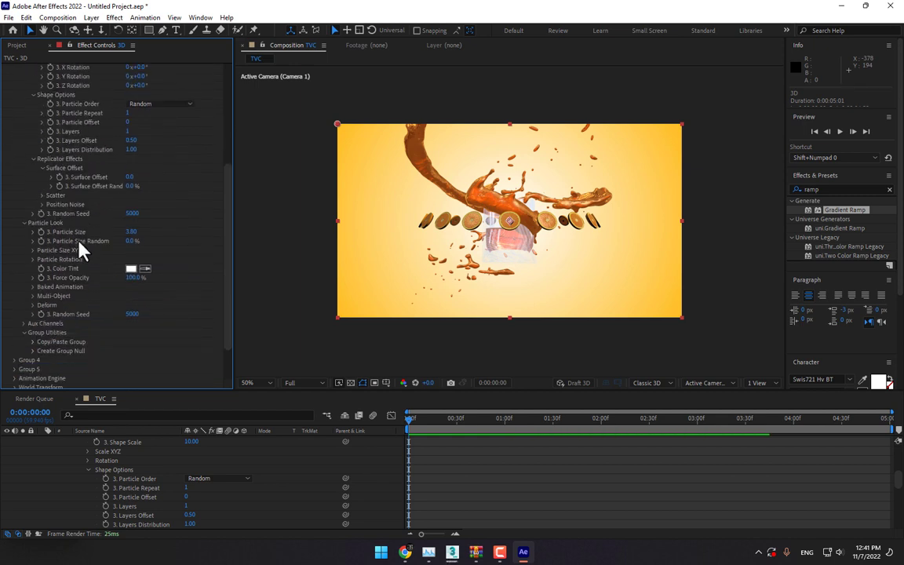
pyautogui.click(43, 196)
pyautogui.moveTo(130, 204); pyautogui.dragTo(211, 185)
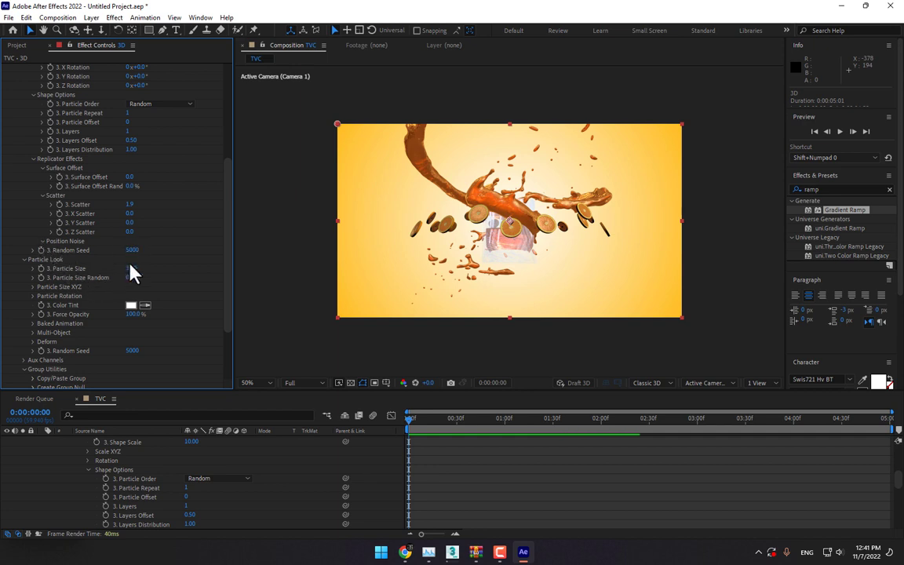
pyautogui.click(43, 241)
pyautogui.moveTo(141, 253); pyautogui.dragTo(289, 244)
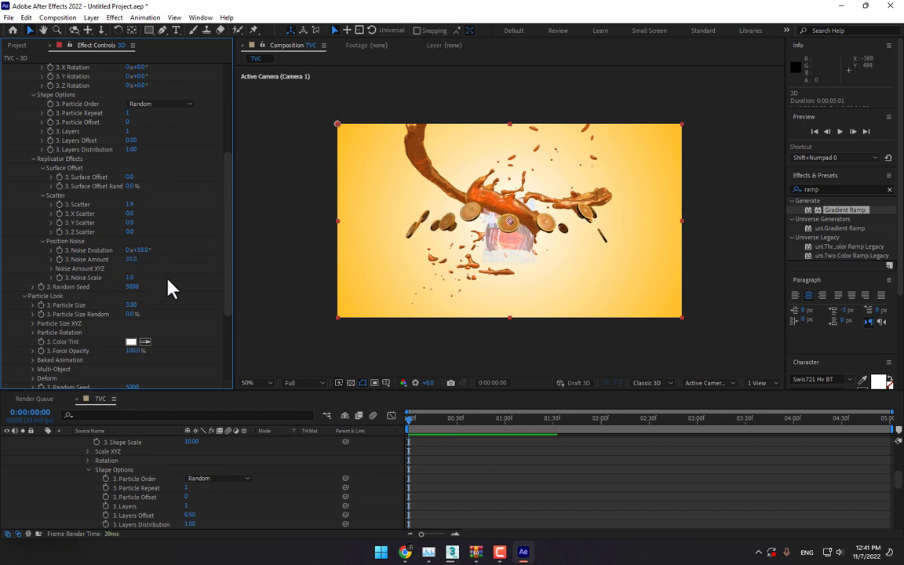
# - Rotate Group 3's particles about 43° in X and 84° in Z, with a random rotation of about 130°
pyautogui.scroll(-4, 177, 281)
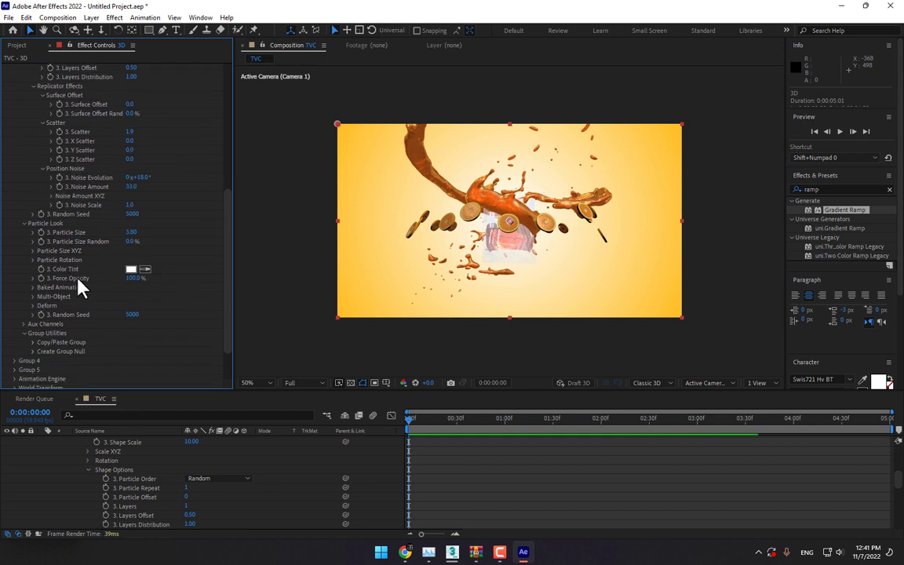
pyautogui.click(33, 261)
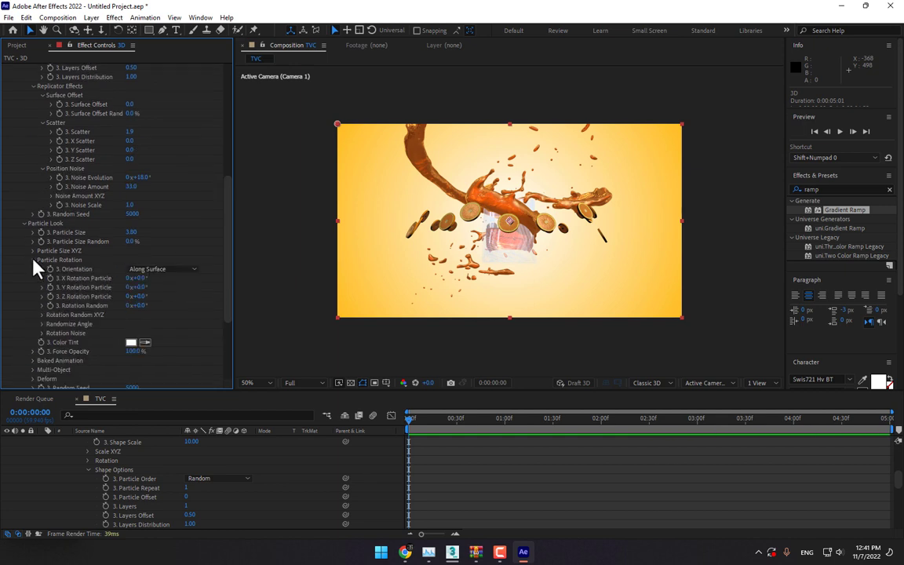
pyautogui.moveTo(139, 281); pyautogui.dragTo(156, 254)
pyautogui.moveTo(138, 297); pyautogui.dragTo(208, 269)
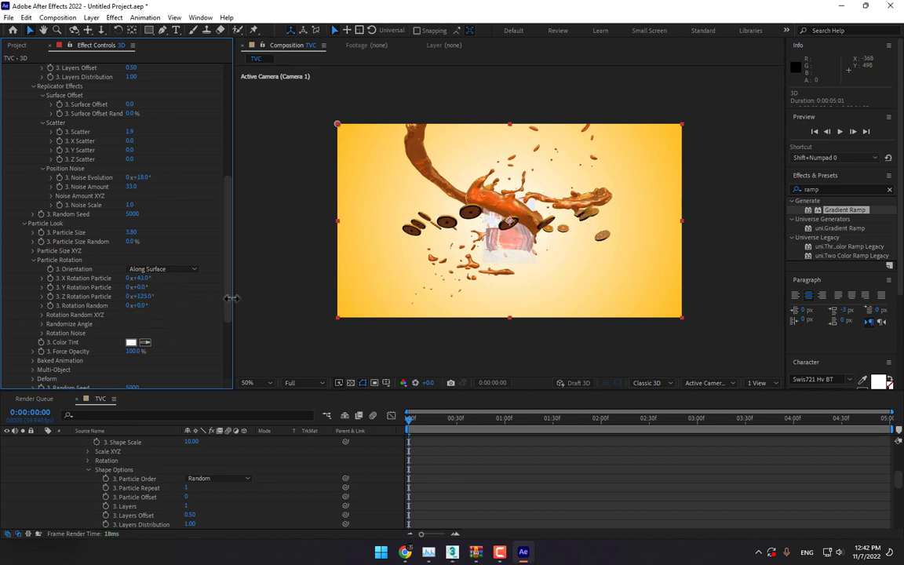
pyautogui.moveTo(136, 305); pyautogui.dragTo(245, 302)
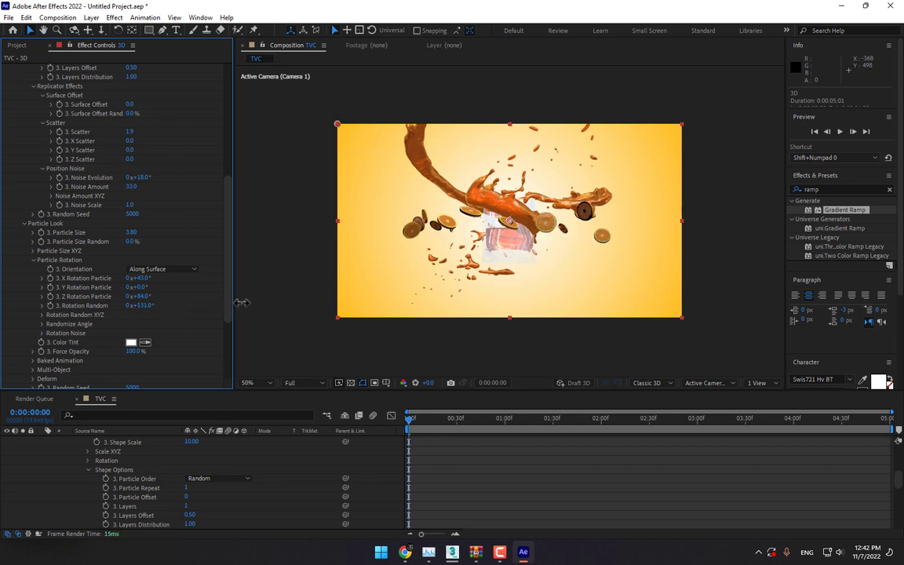
# - Raise Group 3's particle ring to a position of about 640, 296
pyautogui.scroll(3, 202, 310)
pyautogui.scroll(5, 201, 306)
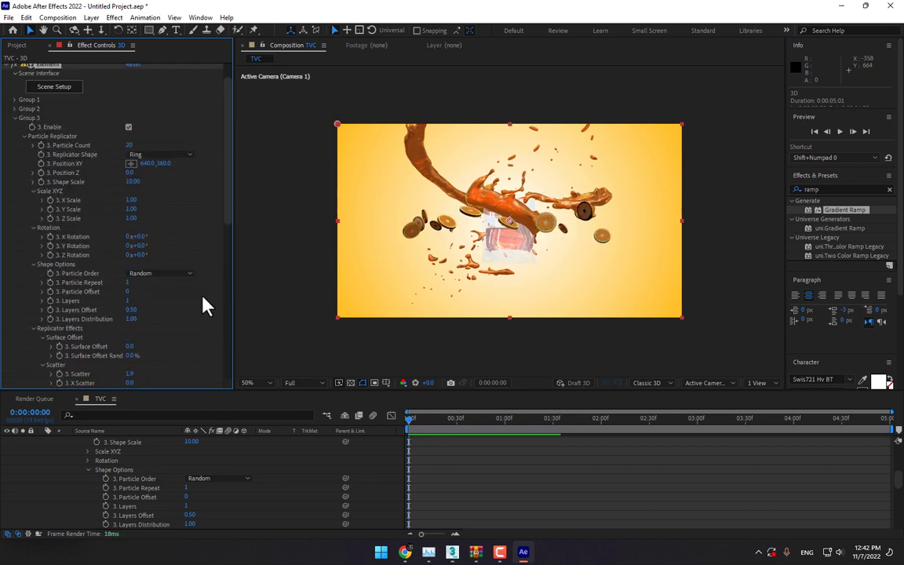
pyautogui.moveTo(181, 168); pyautogui.dragTo(129, 161)
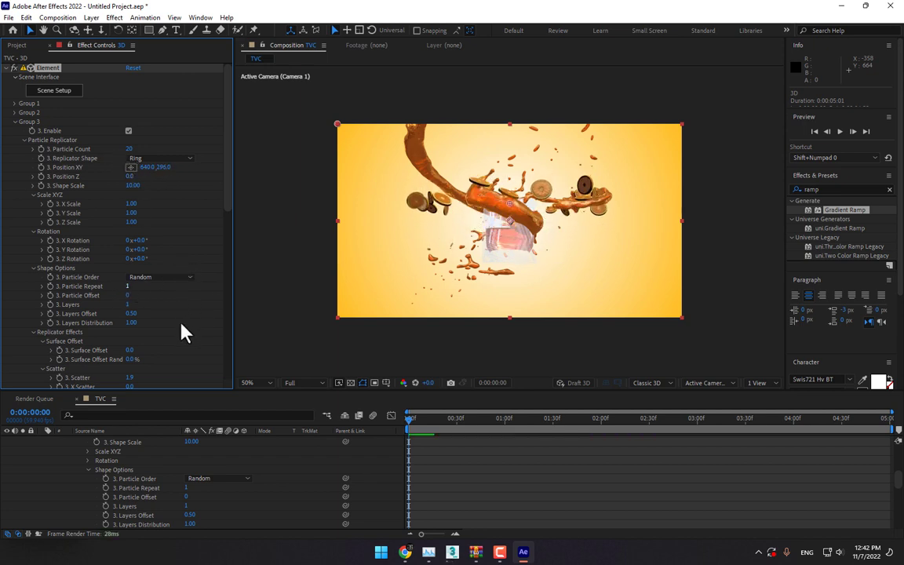
# - Enable Multi-Object for Group 3's particles in the Particle Look settings
pyautogui.scroll(-2, 188, 331)
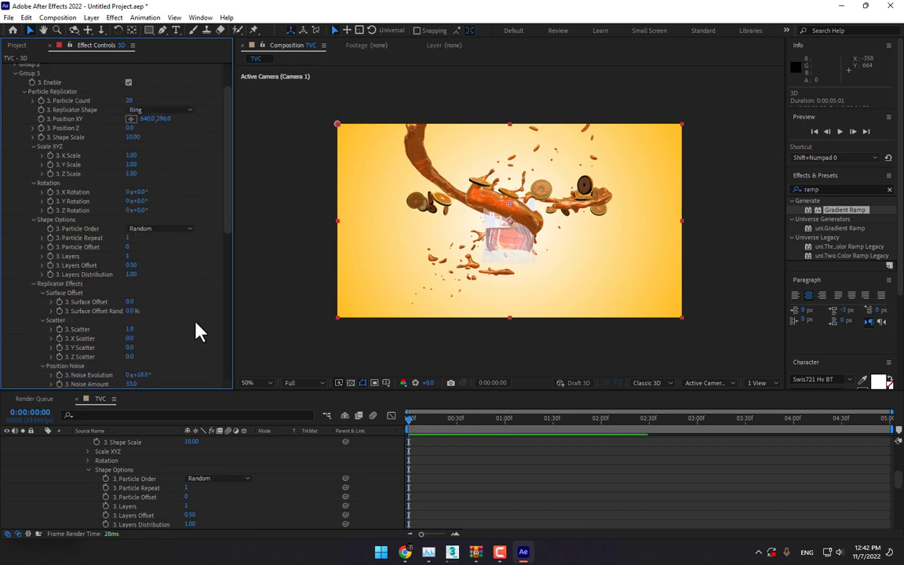
pyautogui.scroll(-5, 193, 326)
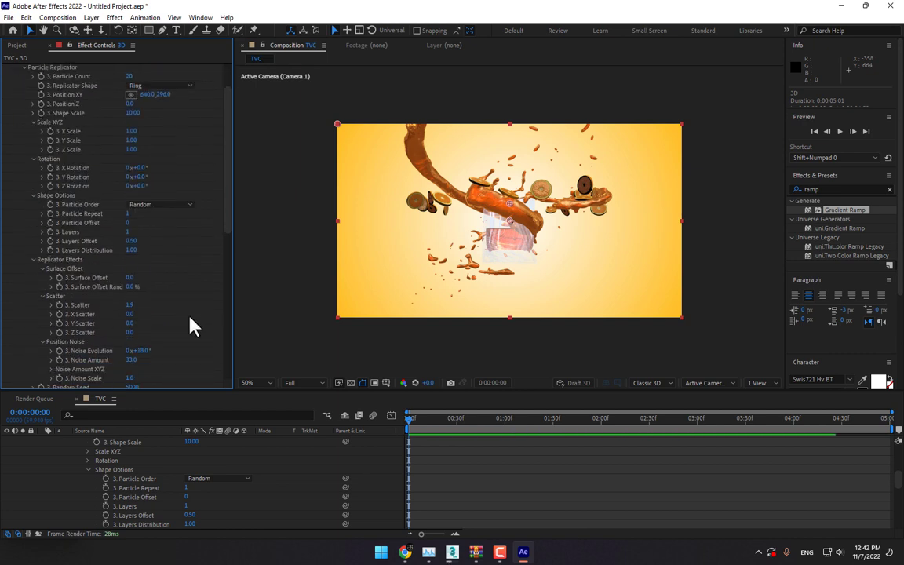
pyautogui.scroll(-4, 193, 302)
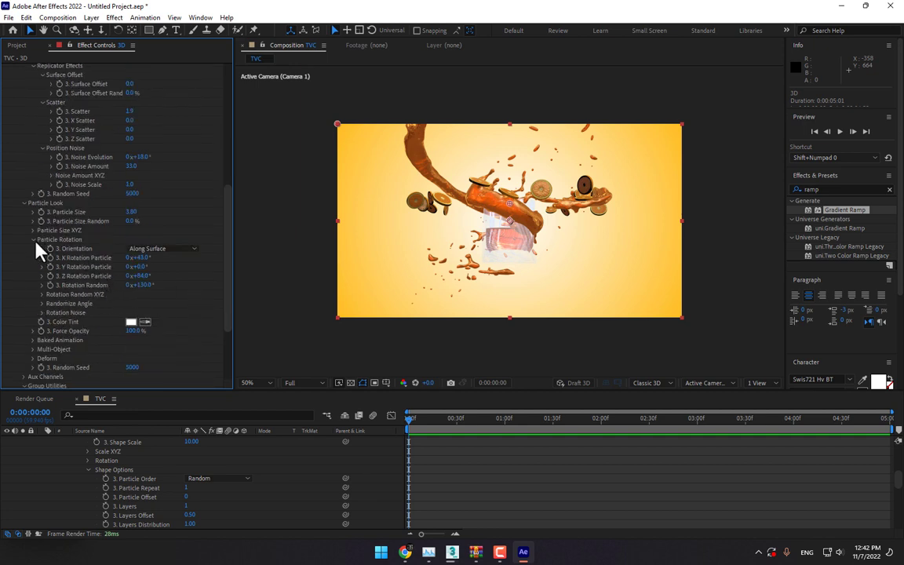
pyautogui.click(33, 349)
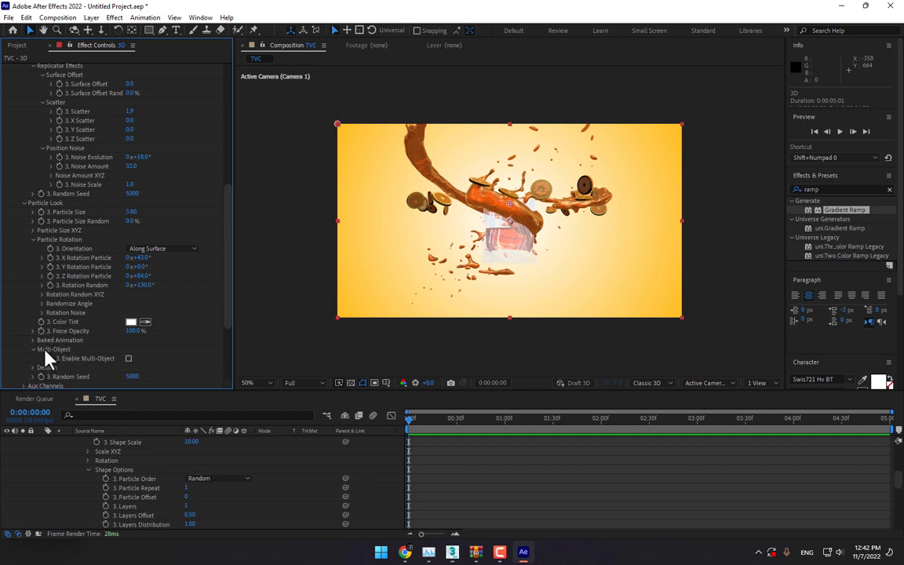
pyautogui.scroll(-1, 168, 358)
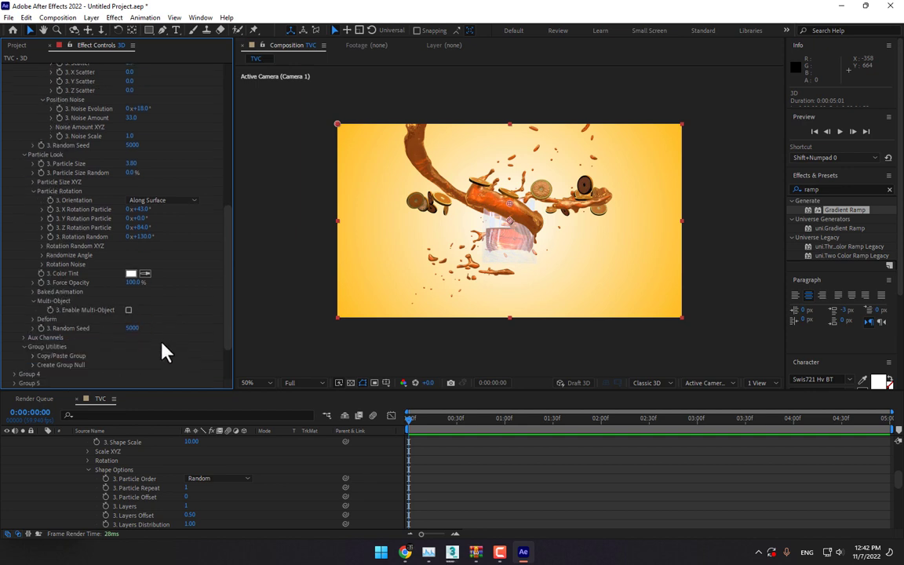
pyautogui.click(129, 310)
# - Set Group 3's multi-object X displace to 0.45, Y displace to 0.07, scatter to 0.22, size to 1.29 and size random to 46%
pyautogui.scroll(-3, 172, 326)
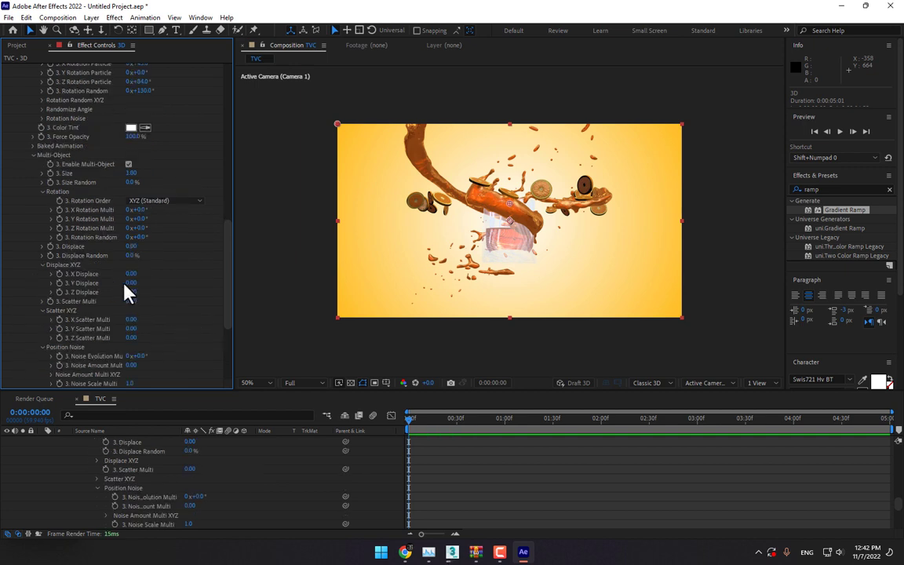
pyautogui.moveTo(132, 302); pyautogui.dragTo(152, 269)
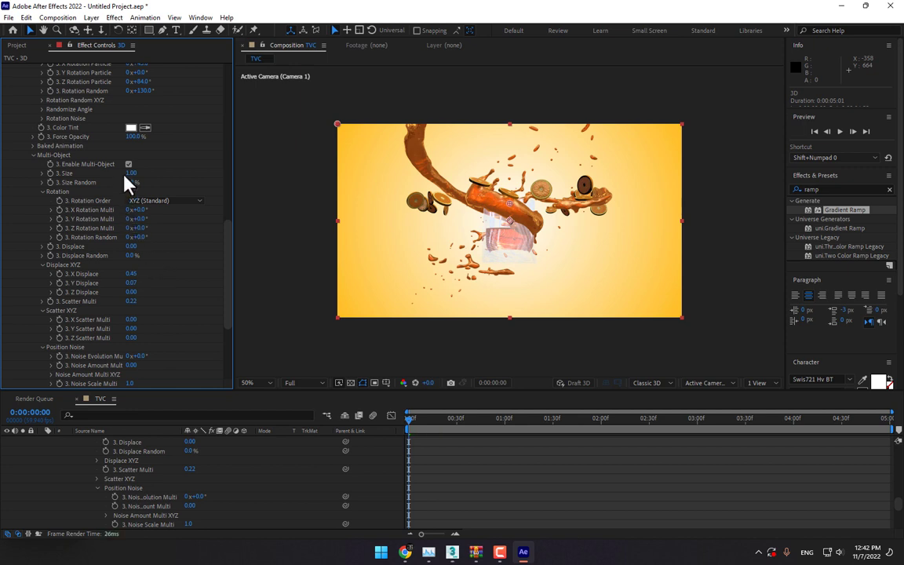
pyautogui.moveTo(147, 182); pyautogui.dragTo(164, 222)
pyautogui.scroll(7, 174, 273)
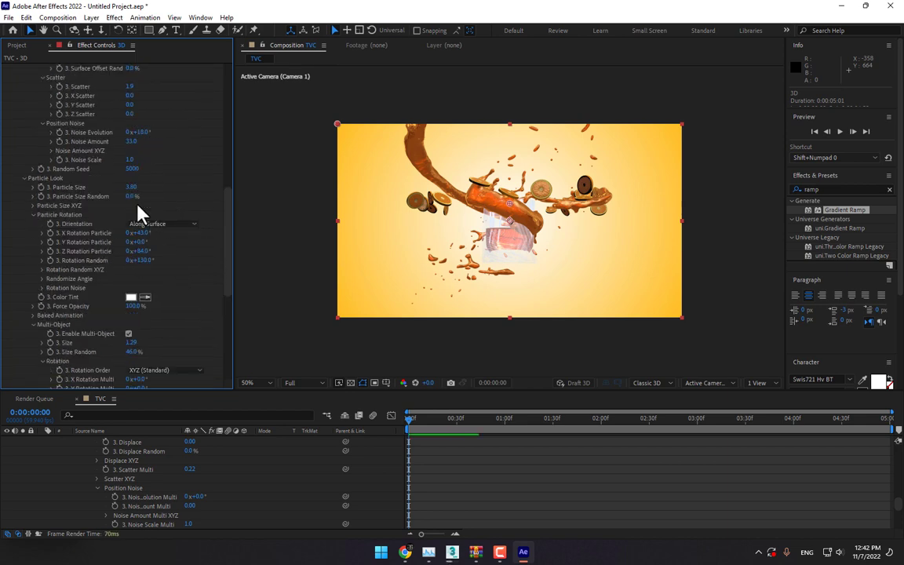
pyautogui.scroll(5, 138, 206)
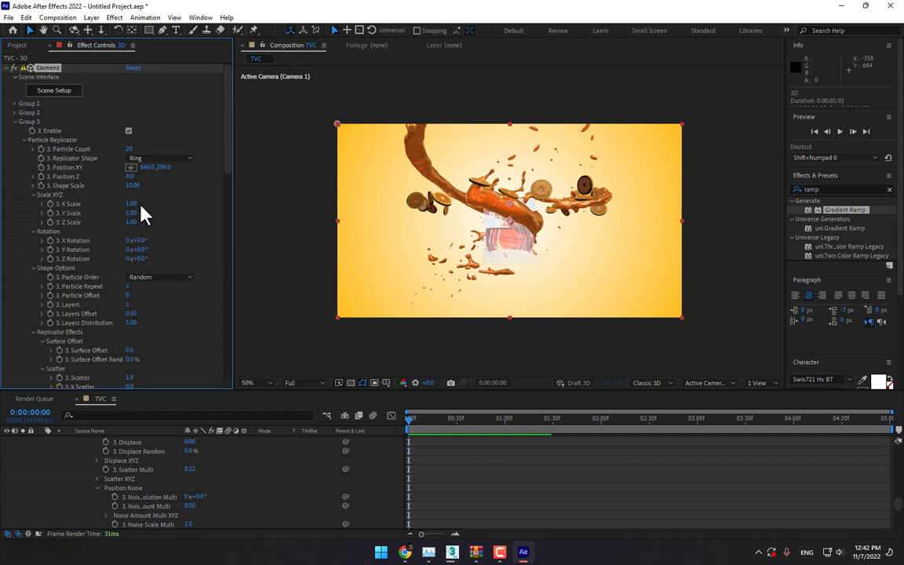
pyautogui.click(14, 122)
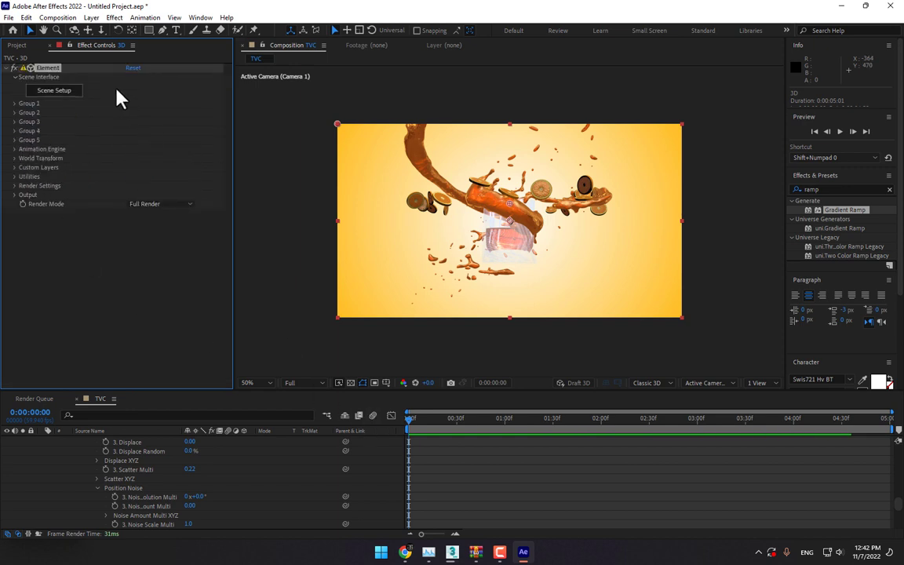
# - Orbit Camera 1 around the glass and splash to a position of about 553, 354, 706
pyautogui.click(74, 30)
pyautogui.moveTo(478, 212); pyautogui.dragTo(310, 286)
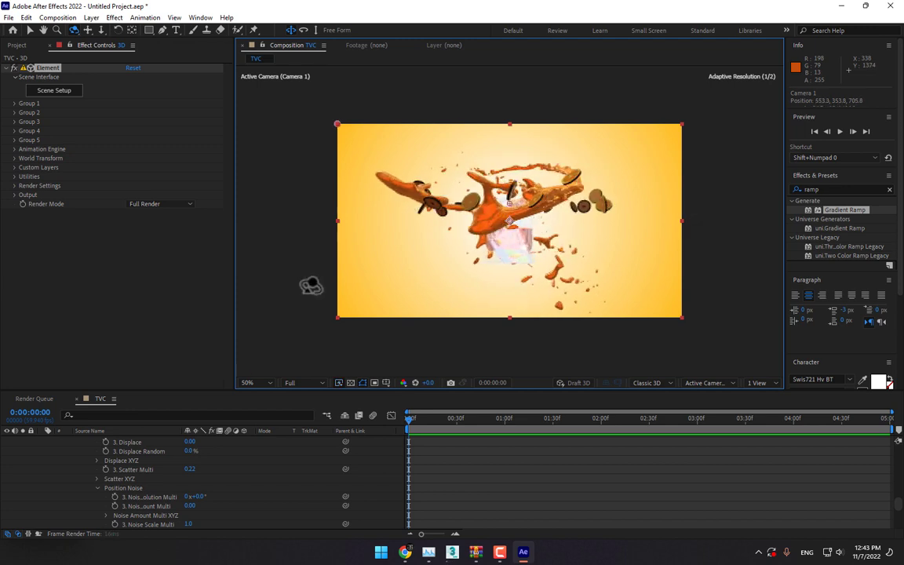
# - Add the 360 lighting preset in the Element effect's render settings
pyautogui.click(15, 186)
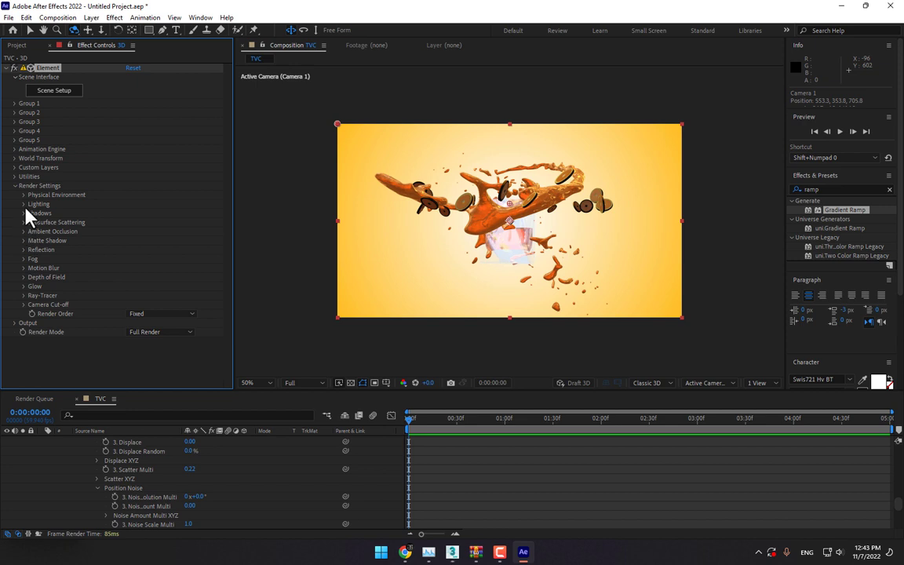
pyautogui.click(24, 206)
pyautogui.click(155, 232)
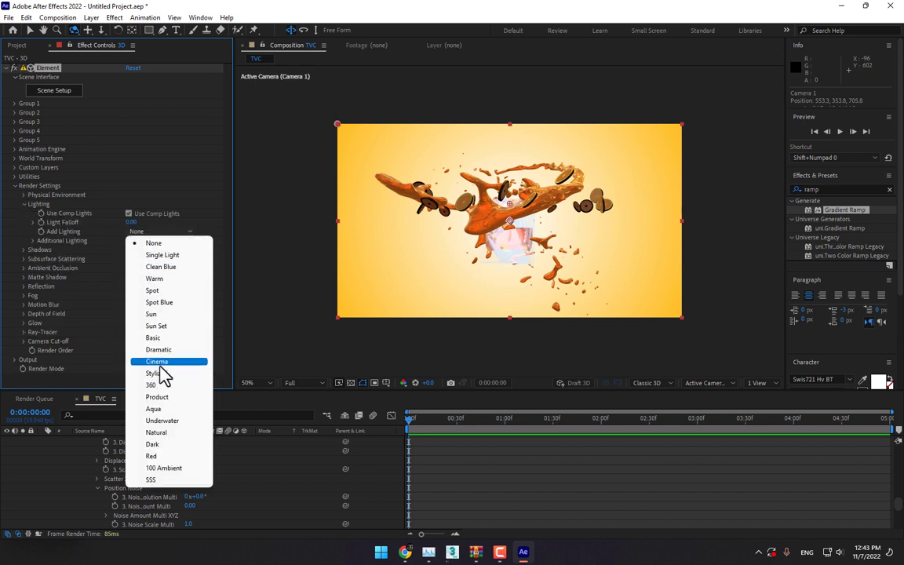
pyautogui.click(156, 384)
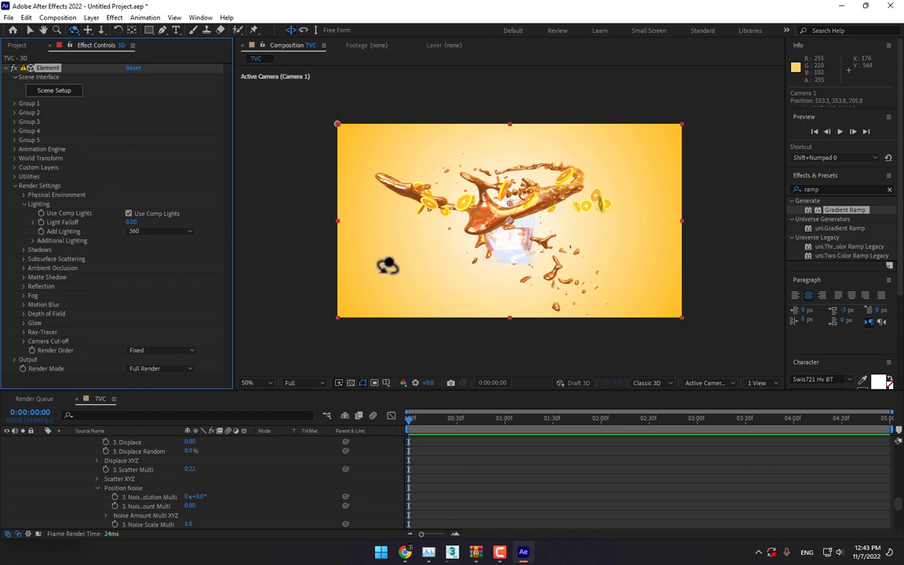
# - Unlock the BG layer and select it to show its Gradient Ramp settings
pyautogui.scroll(10, 262, 484)
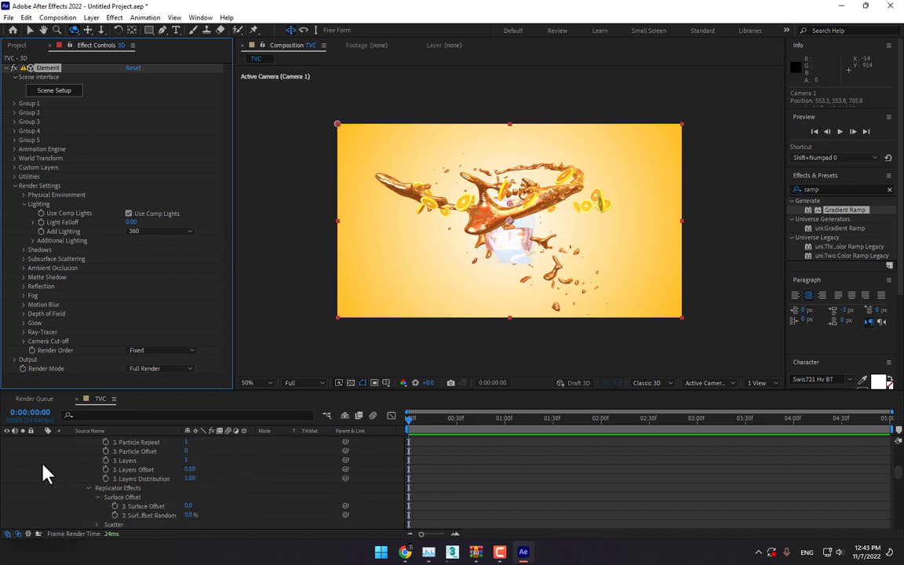
pyautogui.scroll(3, 55, 467)
pyautogui.click(45, 466)
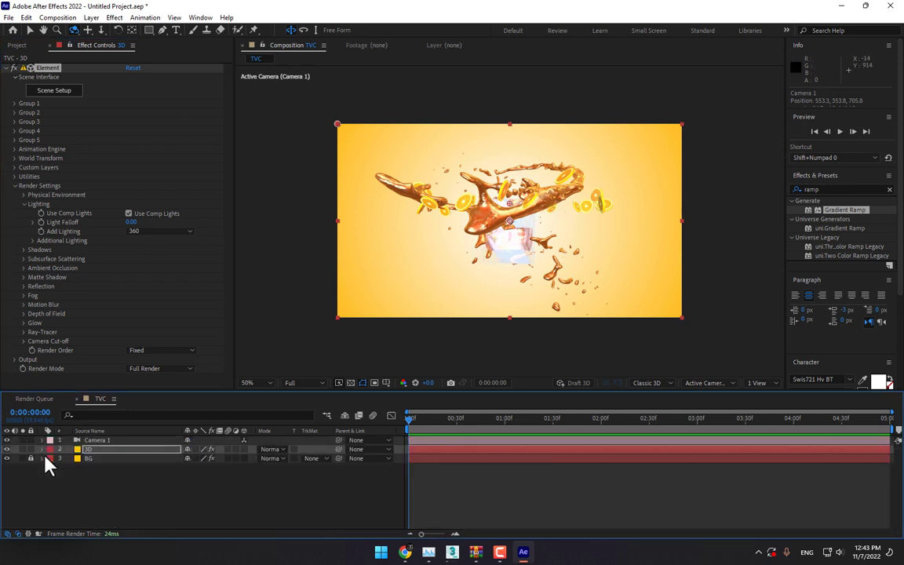
pyautogui.click(87, 458)
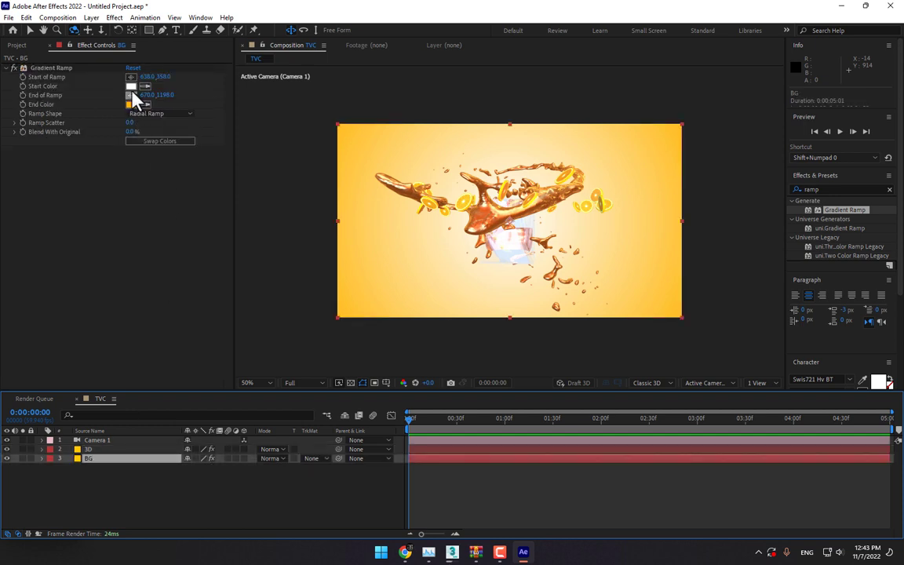
# - Recolor BG's Gradient Ramp with amber FFB400 as the start color and orange FF6C00 as the end color
pyautogui.click(130, 86)
pyautogui.write('FF6C00')
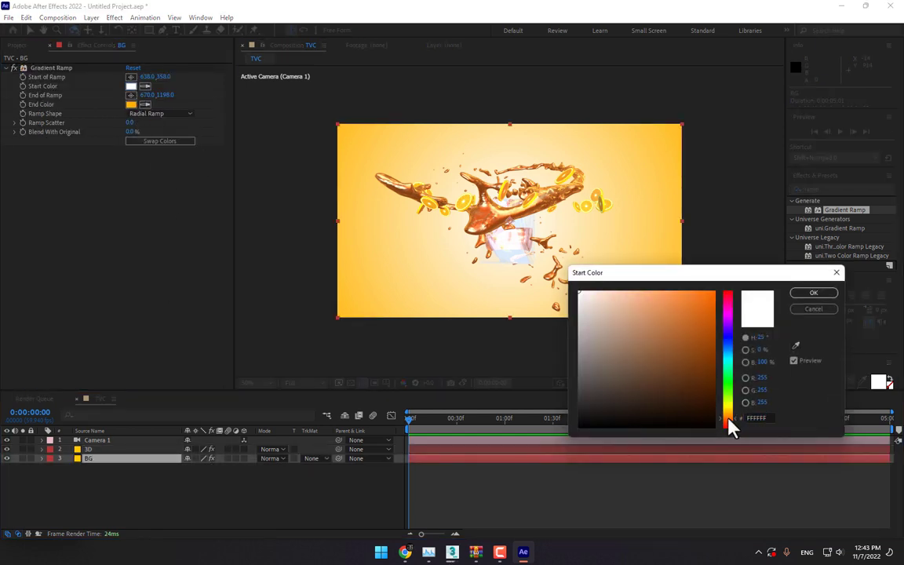
pyautogui.click(812, 293)
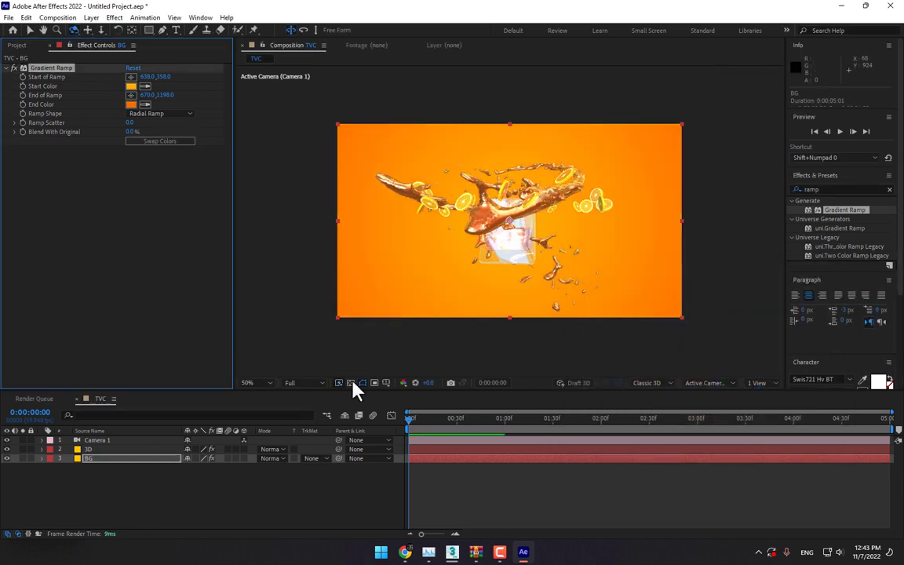
# - Adjust the BG gradient's start color and move the ramp's end point below the frame to about 714, 1862
pyautogui.press(',')
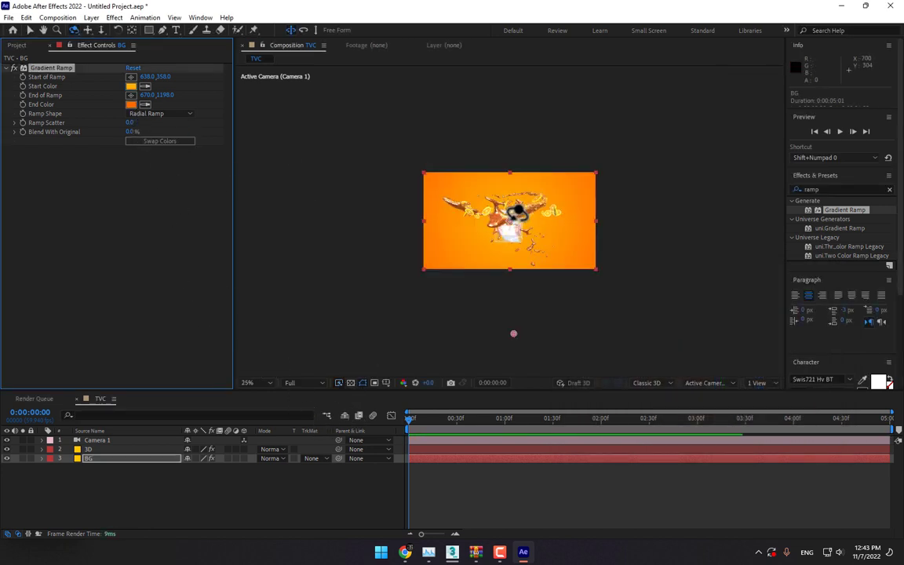
pyautogui.click(29, 30)
pyautogui.click(130, 86)
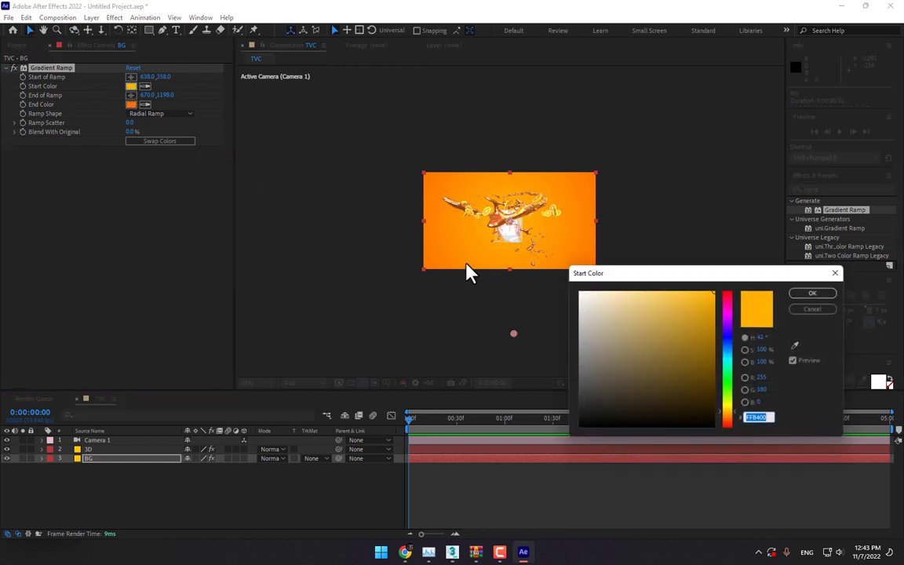
pyautogui.click(813, 294)
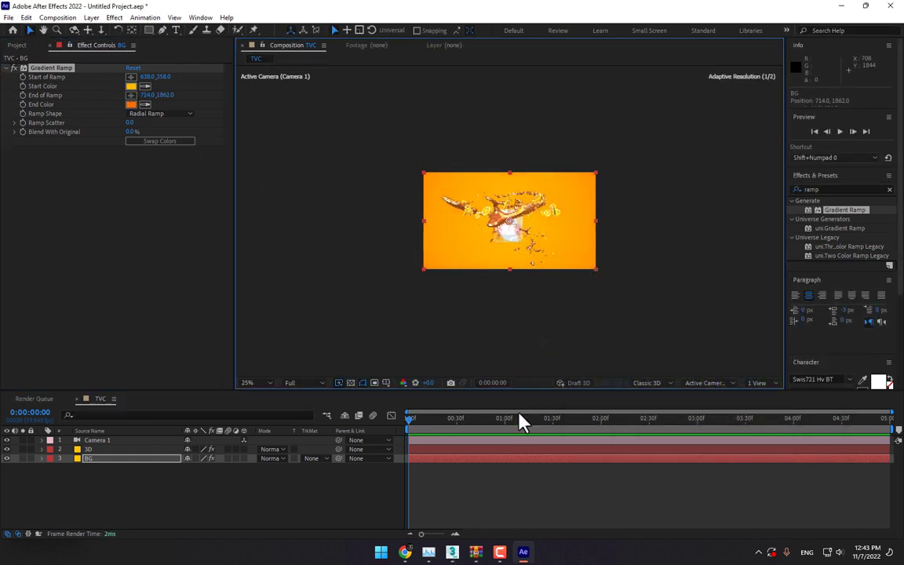
# - Move BG's gradient end point up to about 694, 1142 and set the ramp's start color to yellow, about FCF149
pyautogui.moveTo(522, 422); pyautogui.dragTo(518, 323)
pyautogui.press('.')
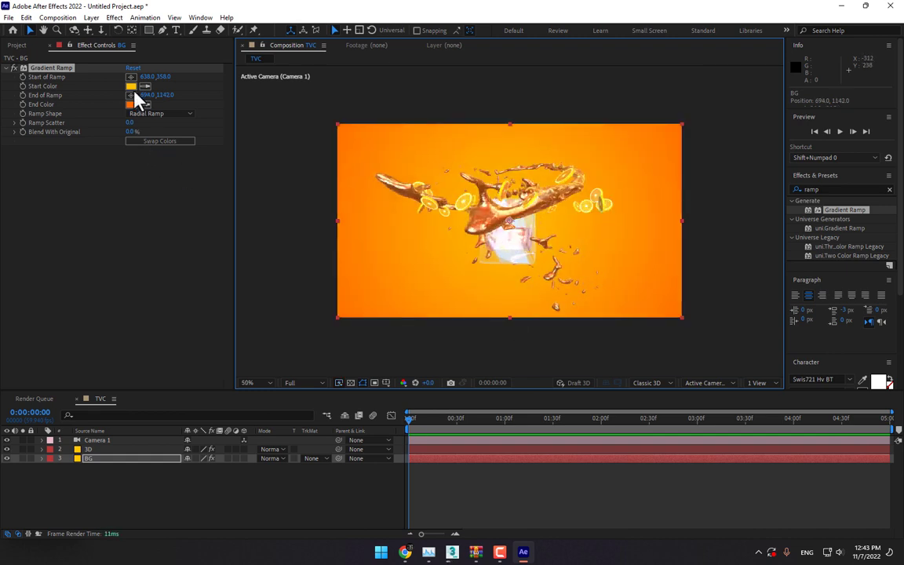
pyautogui.click(130, 86)
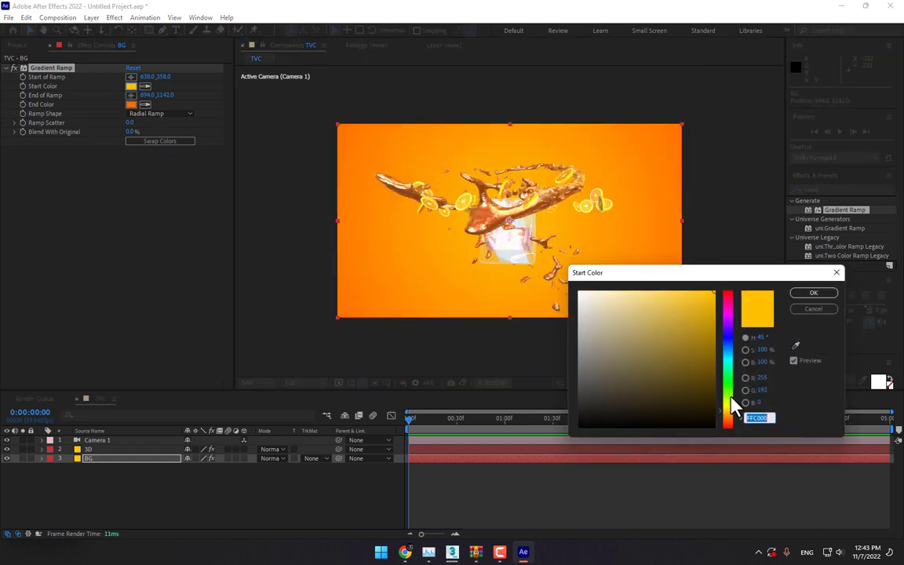
pyautogui.click(731, 404)
pyautogui.moveTo(696, 319); pyautogui.dragTo(671, 290)
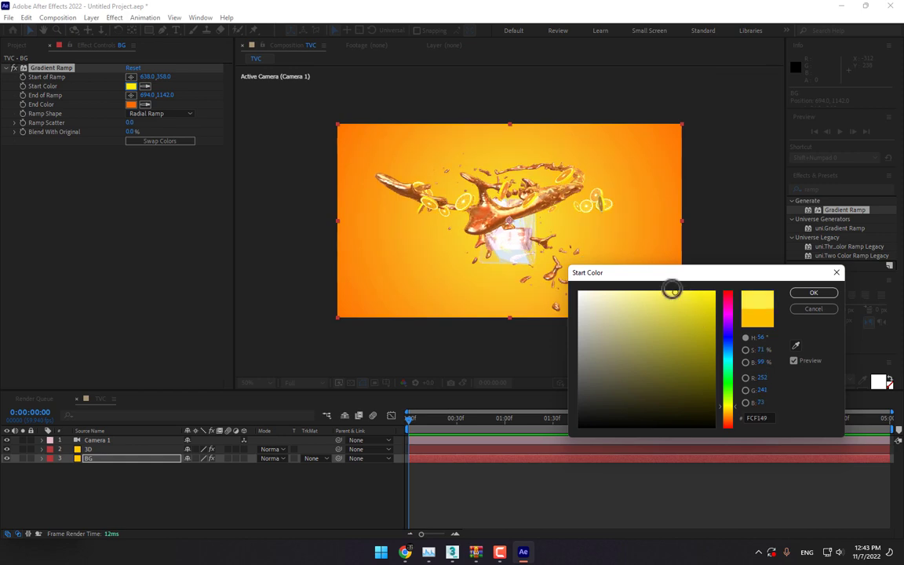
pyautogui.click(813, 293)
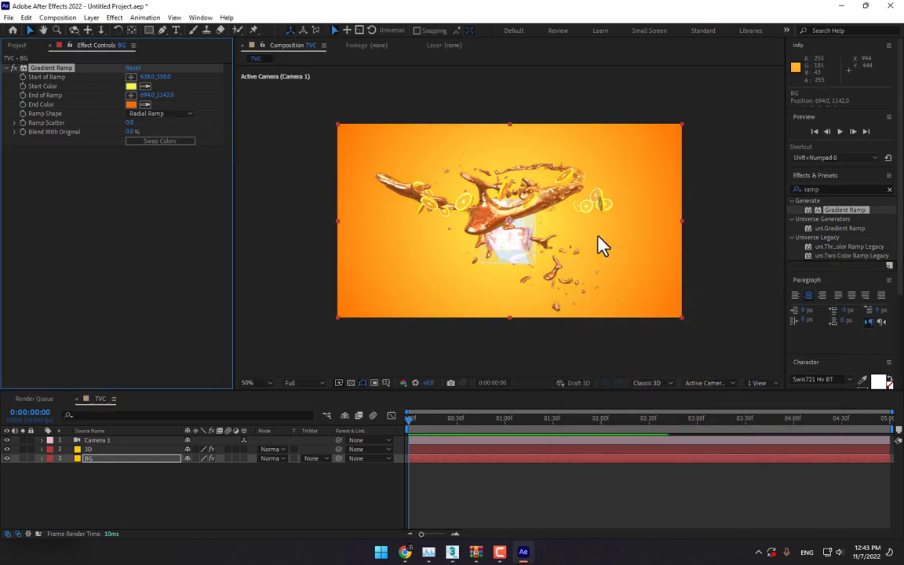
pyautogui.scroll(2, 591, 228)
pyautogui.scroll(-2, 590, 235)
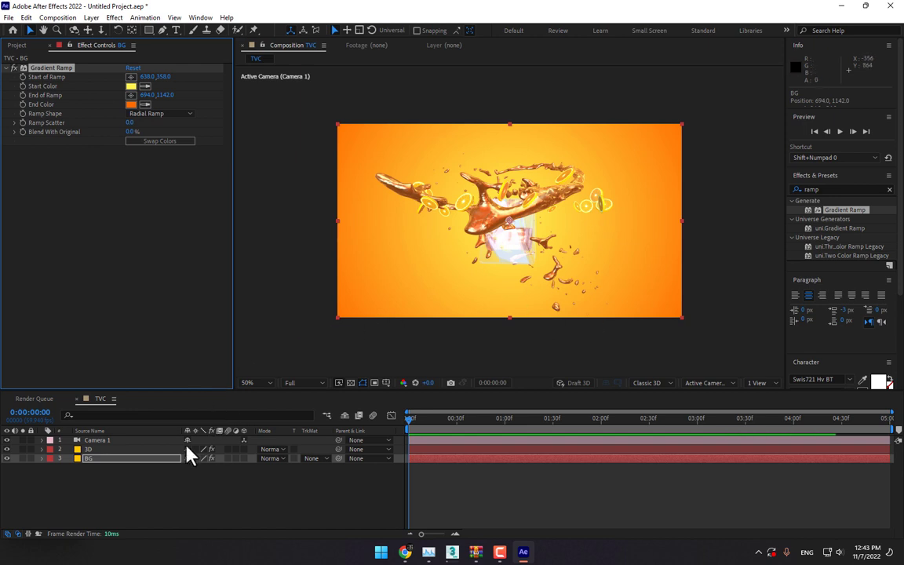
# - Add a null object to the TVC composition and parent Camera 1 to it
pyautogui.rightClick(176, 484)
pyautogui.moveTo(218, 352)
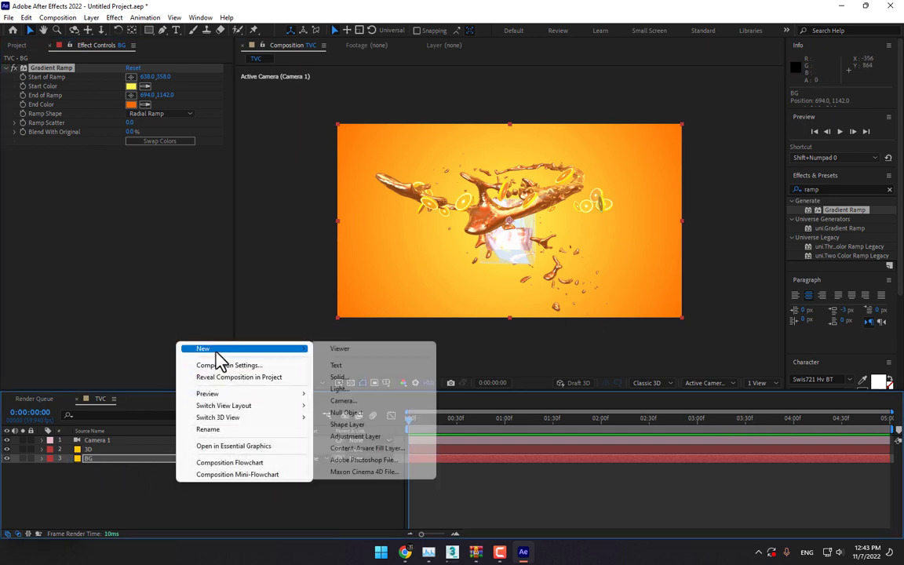
pyautogui.click(364, 418)
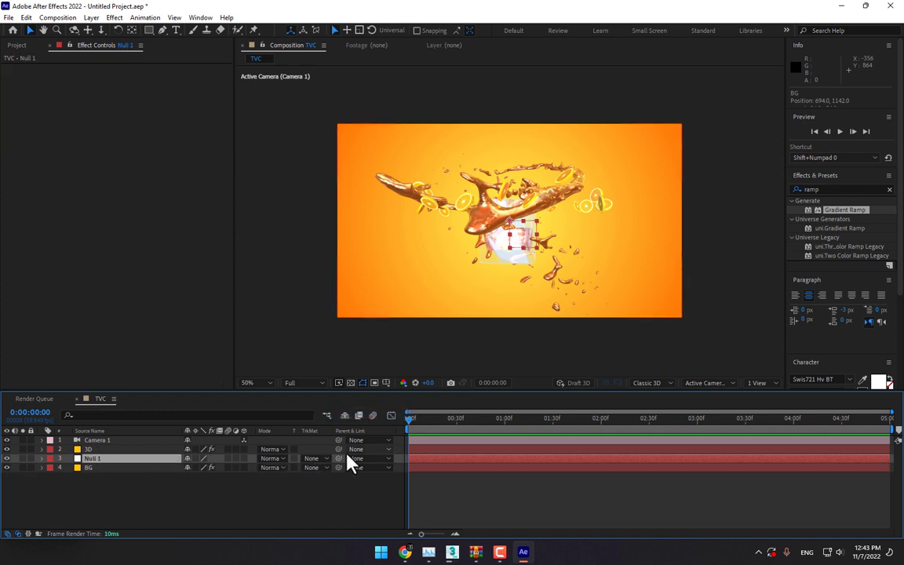
pyautogui.moveTo(338, 440); pyautogui.dragTo(123, 459)
pyautogui.moveTo(529, 243)
pyautogui.mouseDown()
pyautogui.moveTo(538, 244)
pyautogui.moveTo(516, 243)
pyautogui.moveTo(522, 253)
pyautogui.mouseUp()
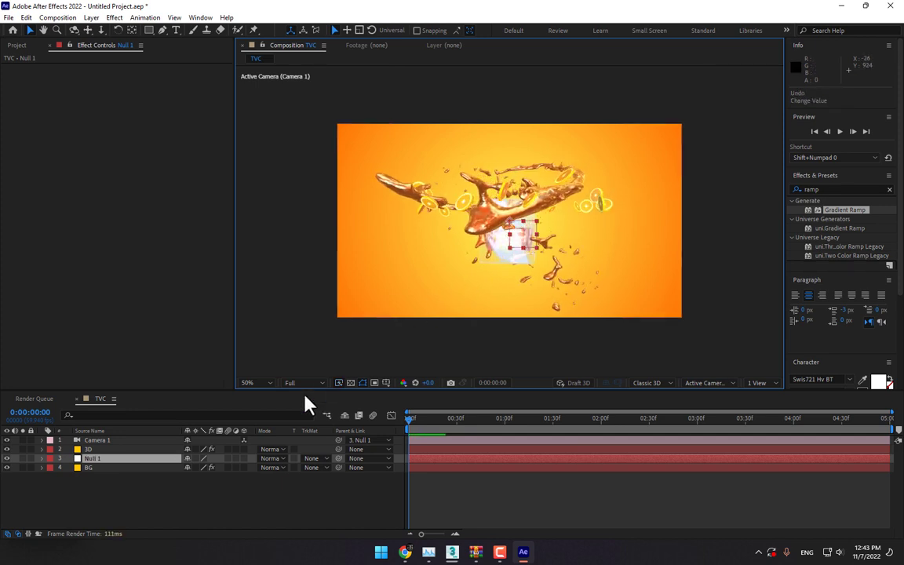
# - Turn the null parented to Camera 1 into a 3D layer
pyautogui.click(129, 440)
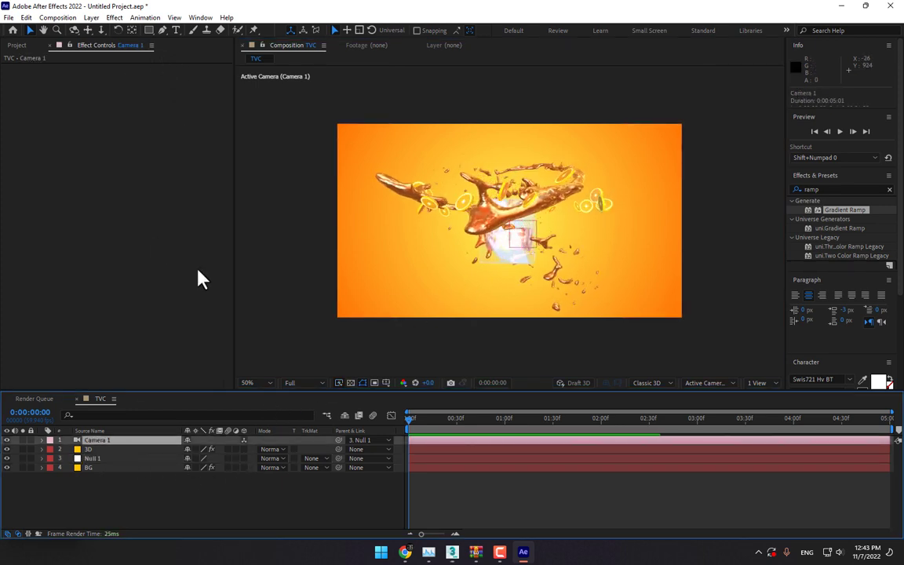
pyautogui.click(116, 458)
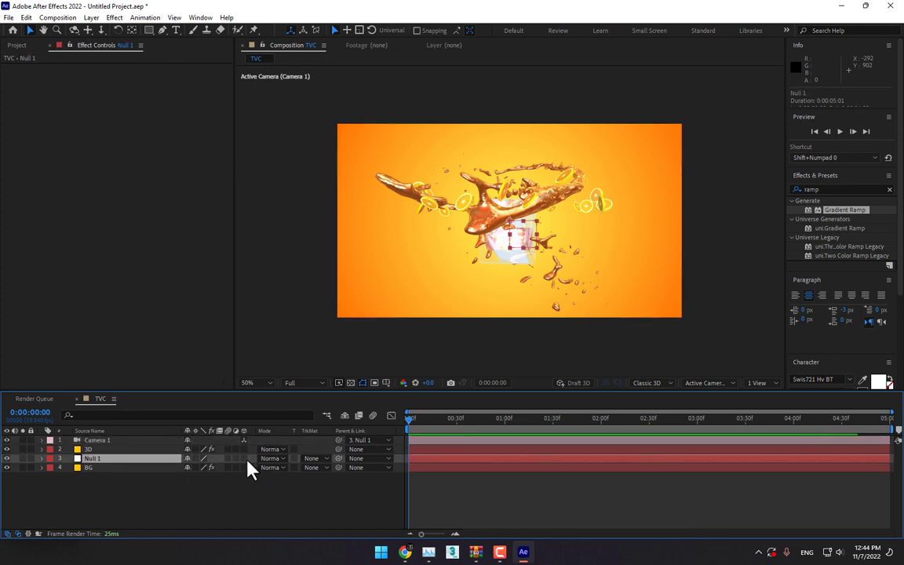
pyautogui.click(245, 459)
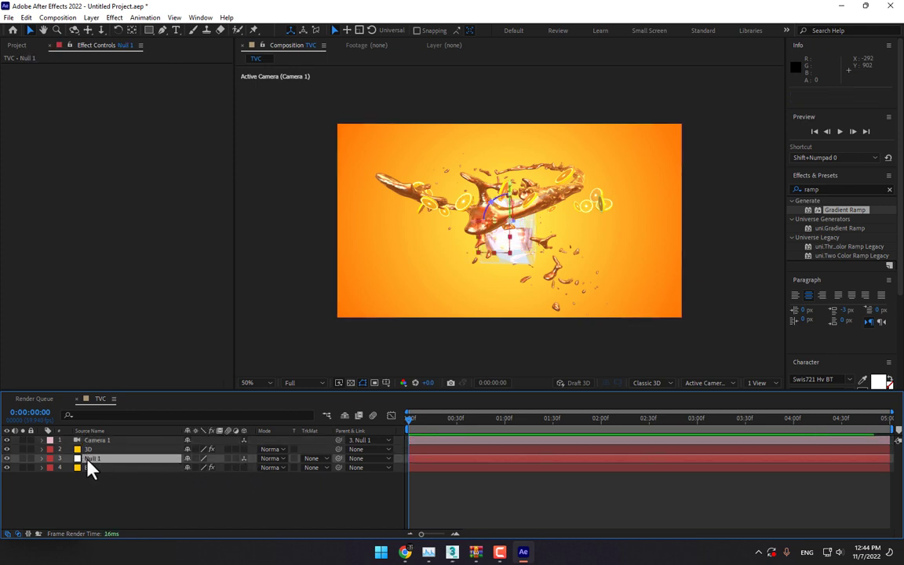
# - Dolly Camera 1 in toward the glass and splash, to about -56.6, -4.1, 461.0
pyautogui.click(106, 440)
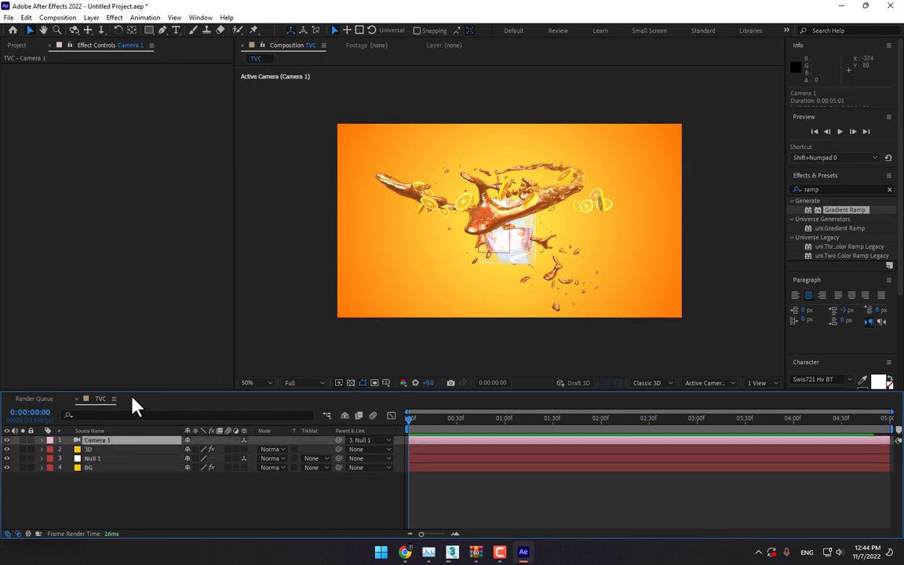
pyautogui.click(101, 29)
pyautogui.moveTo(538, 208); pyautogui.dragTo(544, 186)
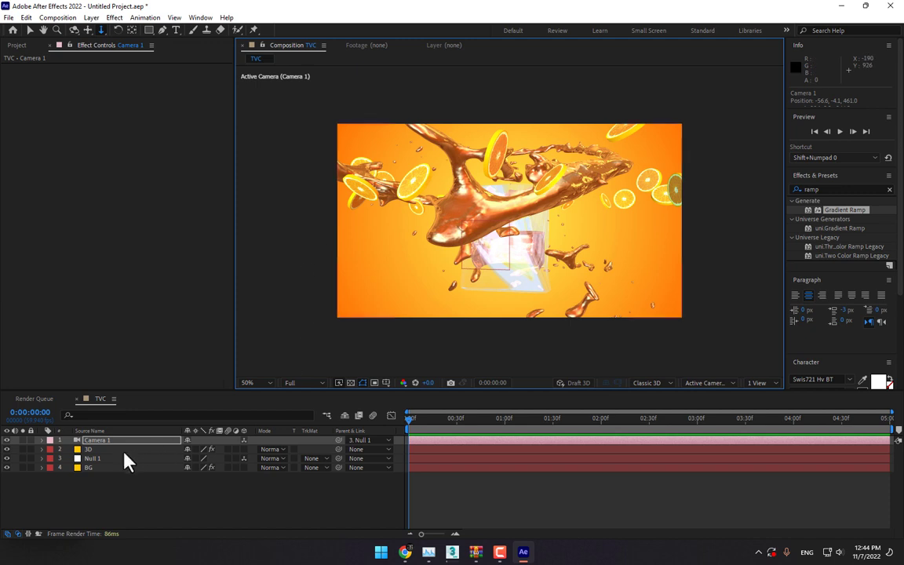
# - Recolor BG's Gradient Ramp with a lighter orange end color and pale pink FFDFD3 as the start color
pyautogui.click(110, 468)
pyautogui.click(131, 105)
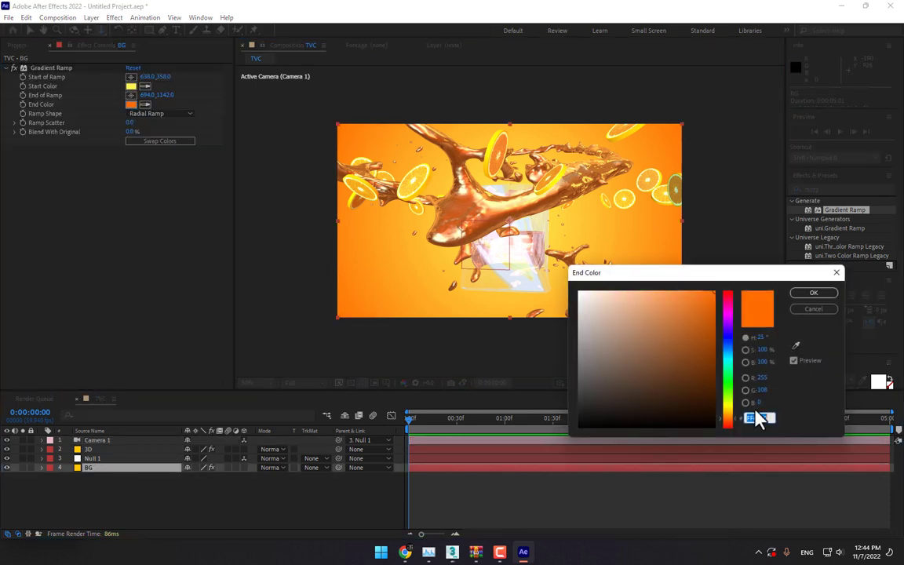
pyautogui.moveTo(732, 422); pyautogui.dragTo(732, 416)
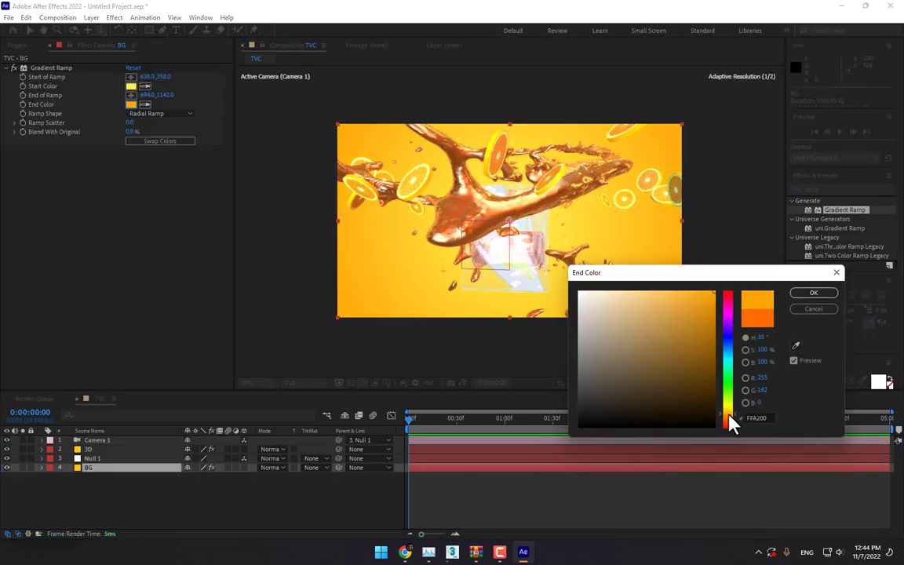
pyautogui.click(813, 292)
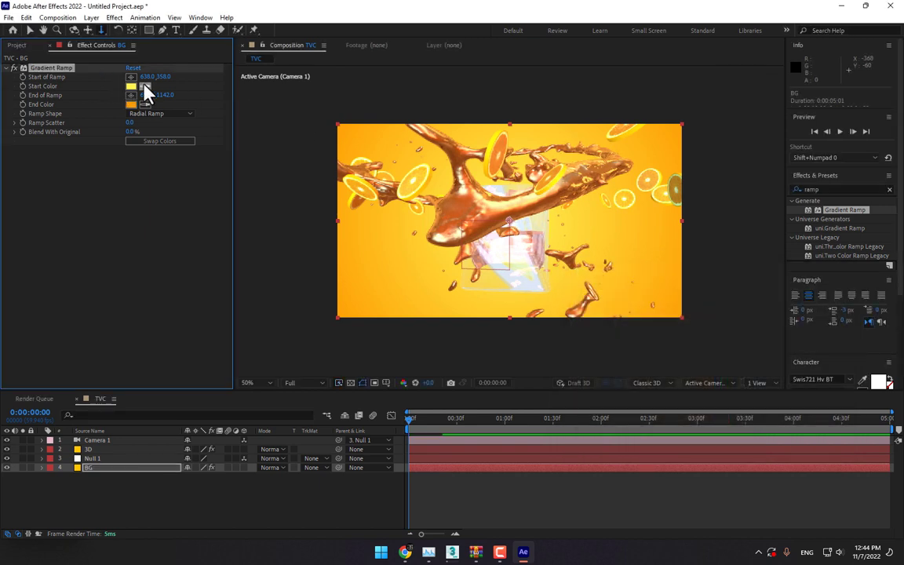
pyautogui.click(487, 271)
pyautogui.click(131, 86)
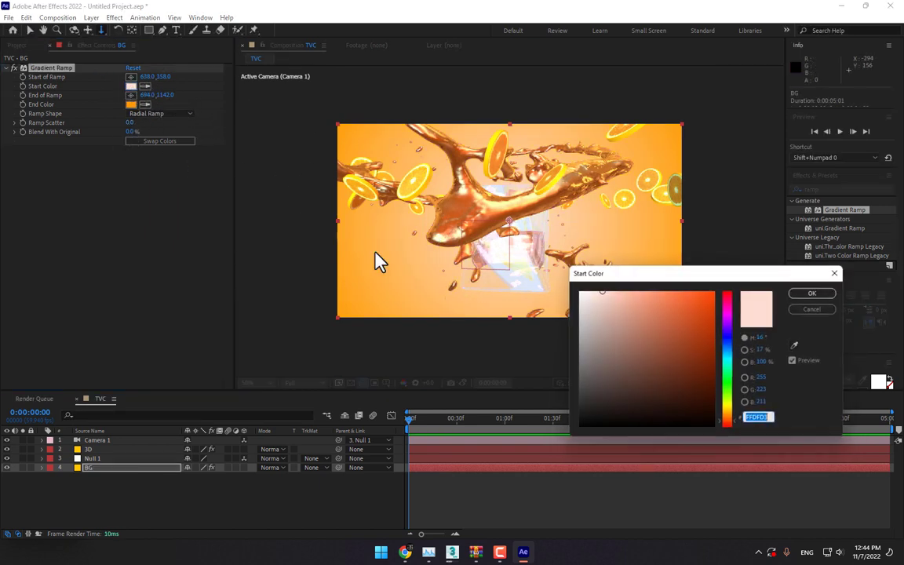
pyautogui.click(811, 297)
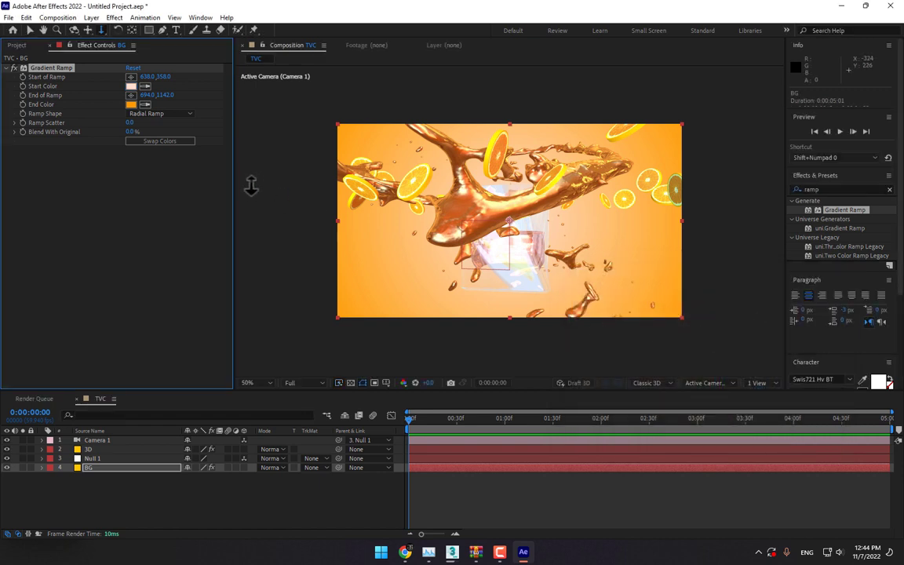
# - Pan Camera 1 vertically to about -55.5, -25.8, 460.9 so the splash and glass sit lower in the frame
pyautogui.click(87, 30)
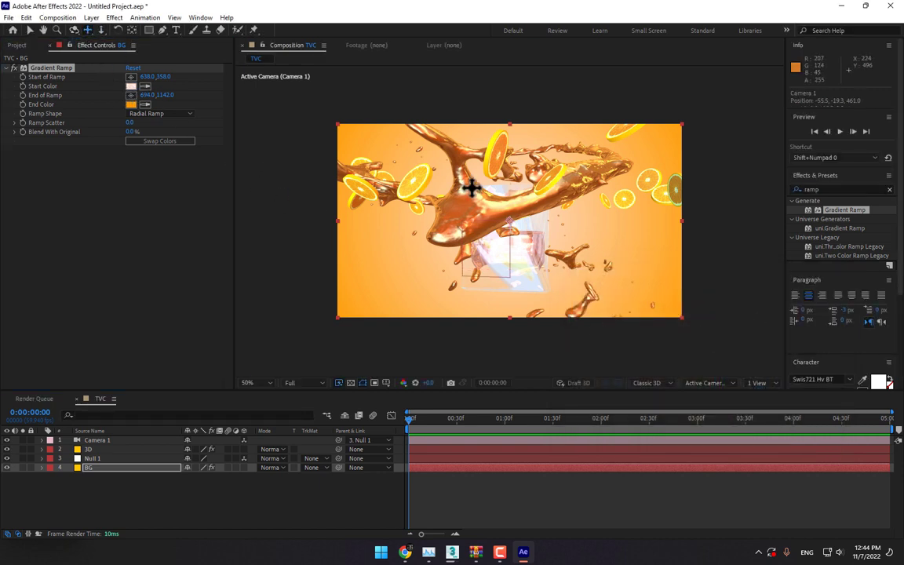
pyautogui.moveTo(470, 186); pyautogui.dragTo(472, 188)
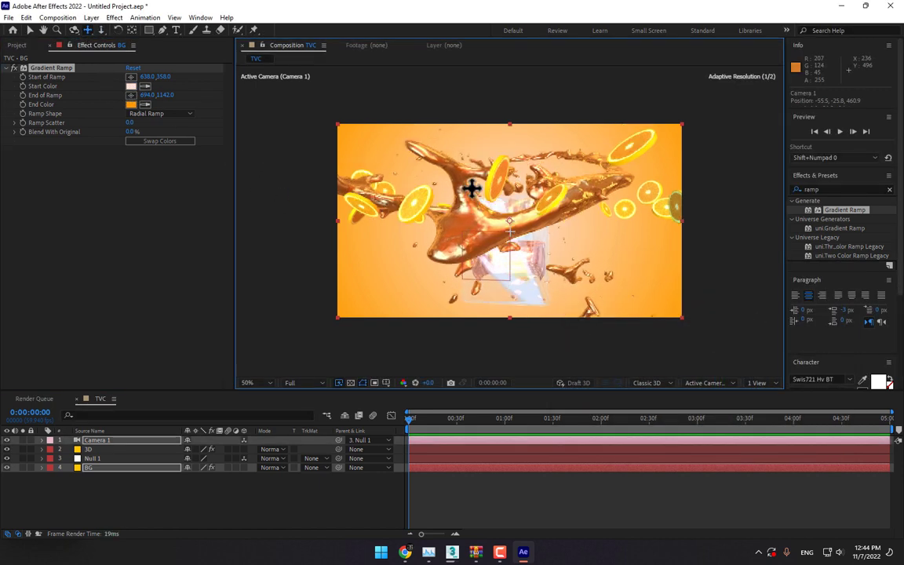
pyautogui.click(94, 449)
# - Enable depth of field on Camera 1 with a 36% blur level and an aperture of about 53 mm
pyautogui.click(96, 440)
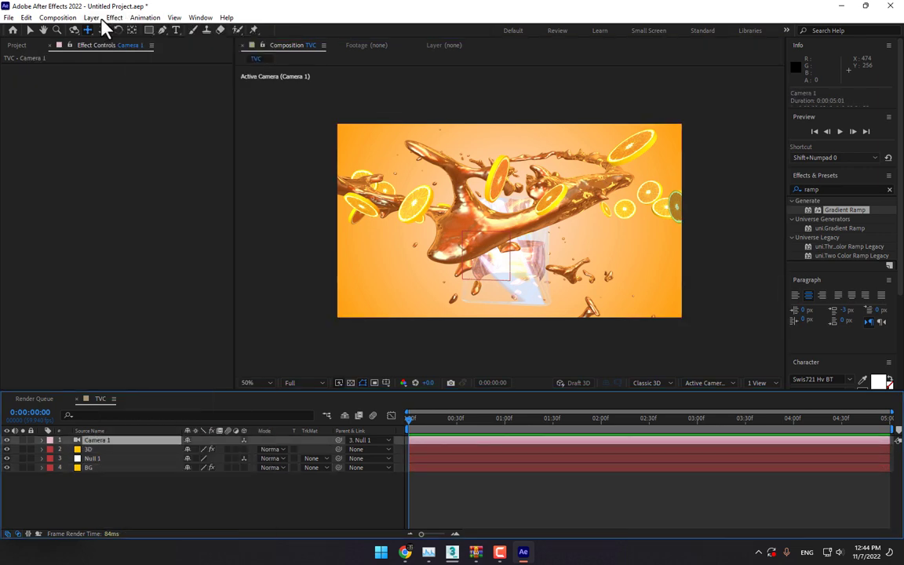
pyautogui.click(93, 17)
pyautogui.click(105, 37)
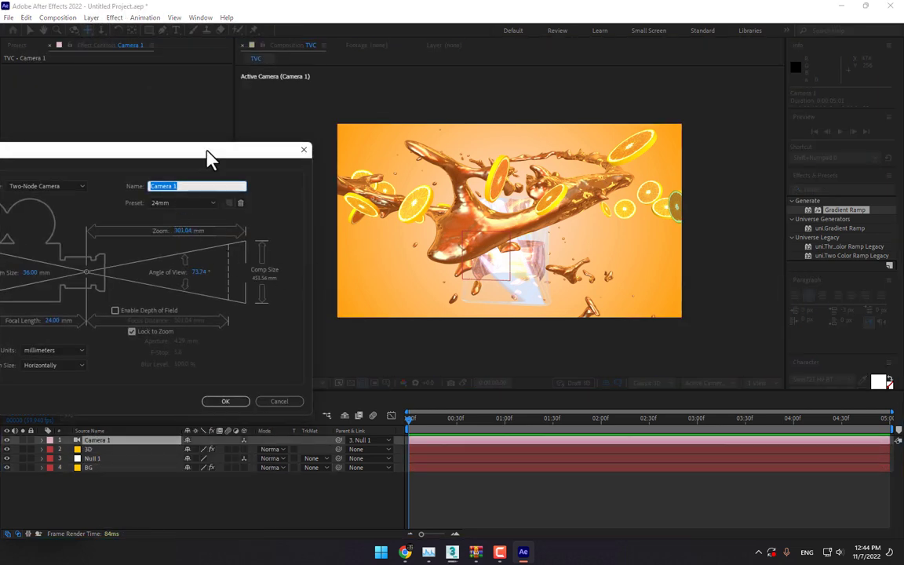
pyautogui.click(160, 274)
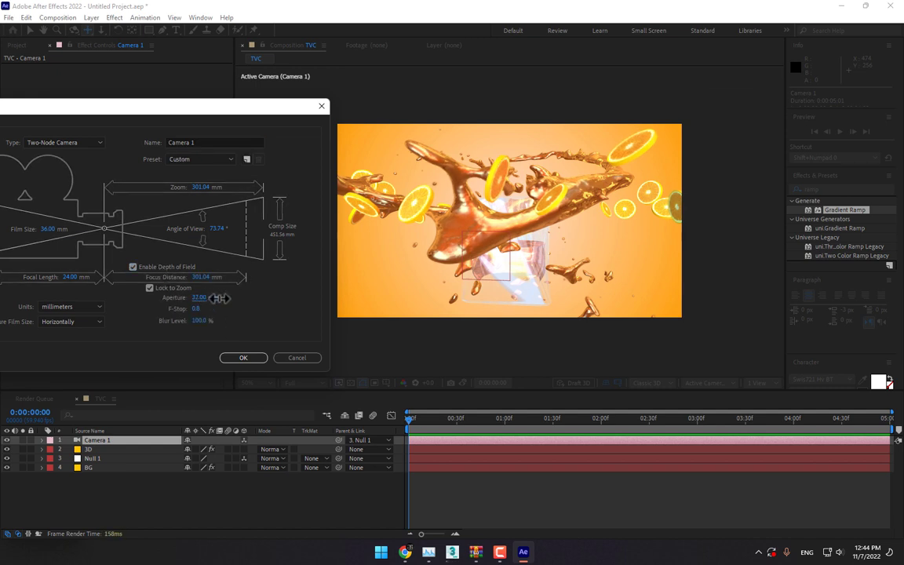
pyautogui.moveTo(203, 301); pyautogui.dragTo(218, 298)
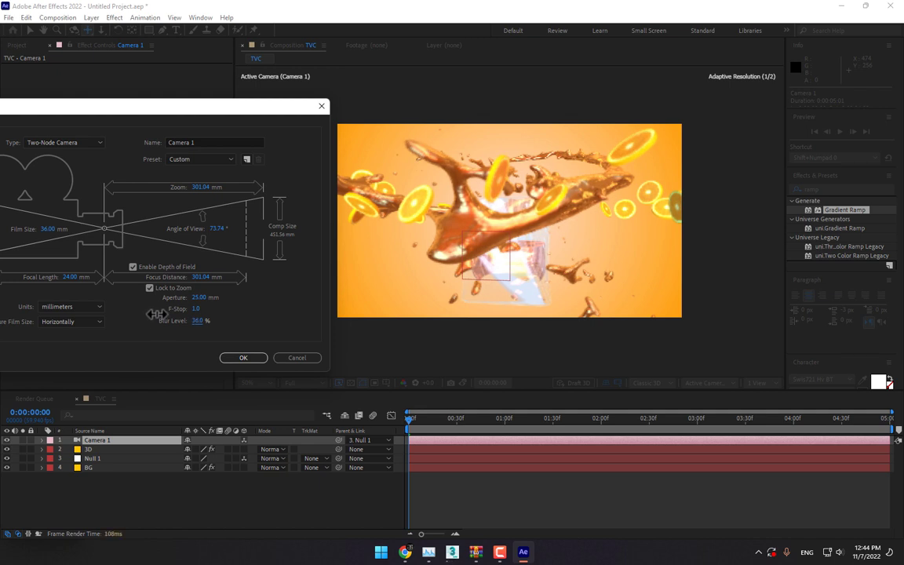
pyautogui.moveTo(210, 296); pyautogui.dragTo(220, 298)
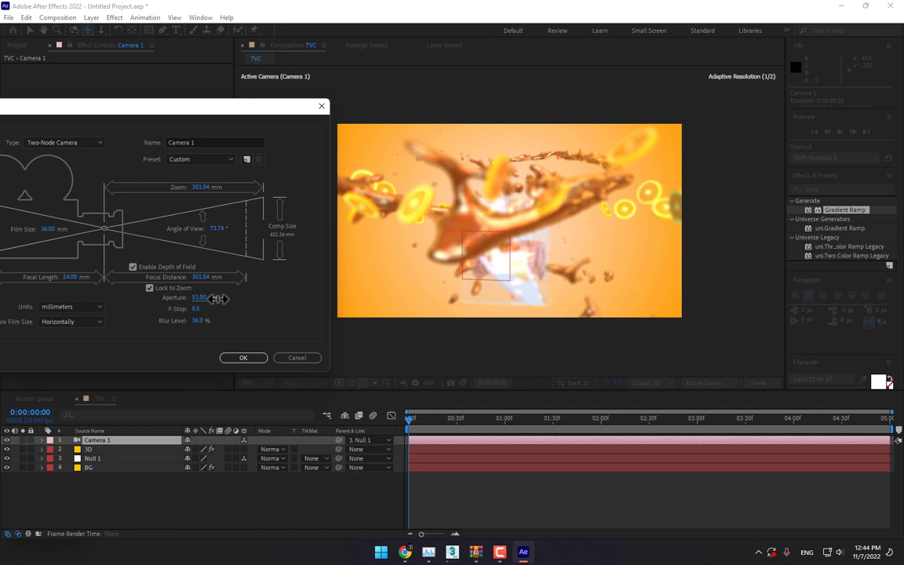
pyautogui.click(243, 358)
# - Dolly and pan Camera 1 closer to the splash, to about -42.9, -46.6, 365.8
pyautogui.click(101, 29)
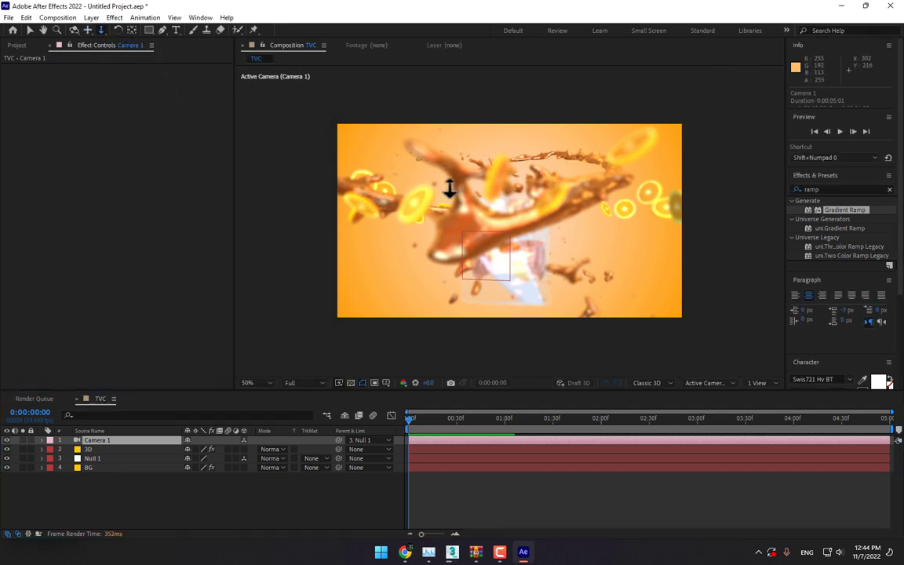
pyautogui.moveTo(505, 183); pyautogui.dragTo(476, 204)
pyautogui.click(88, 30)
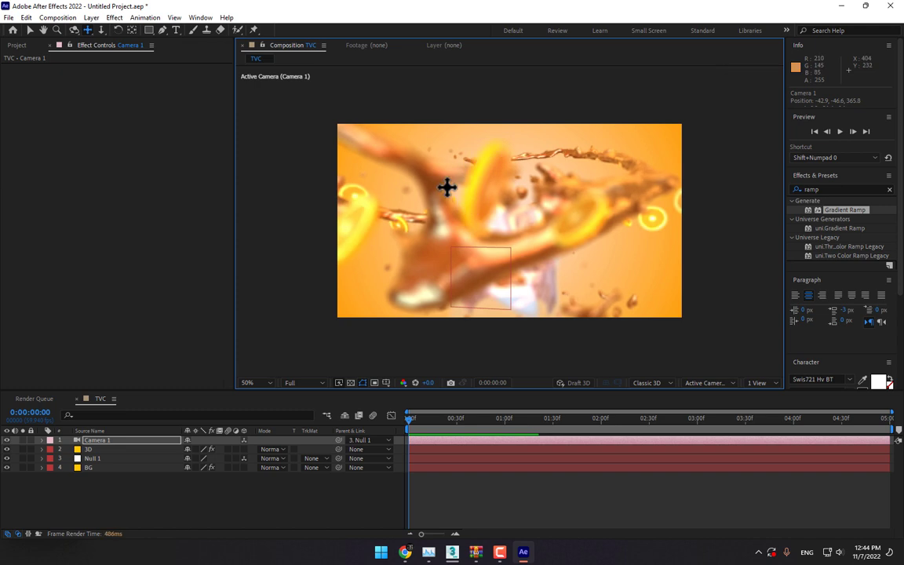
# - Reduce the depth-of-field blur by setting Camera 1's aperture to 7 mm
pyautogui.click(93, 17)
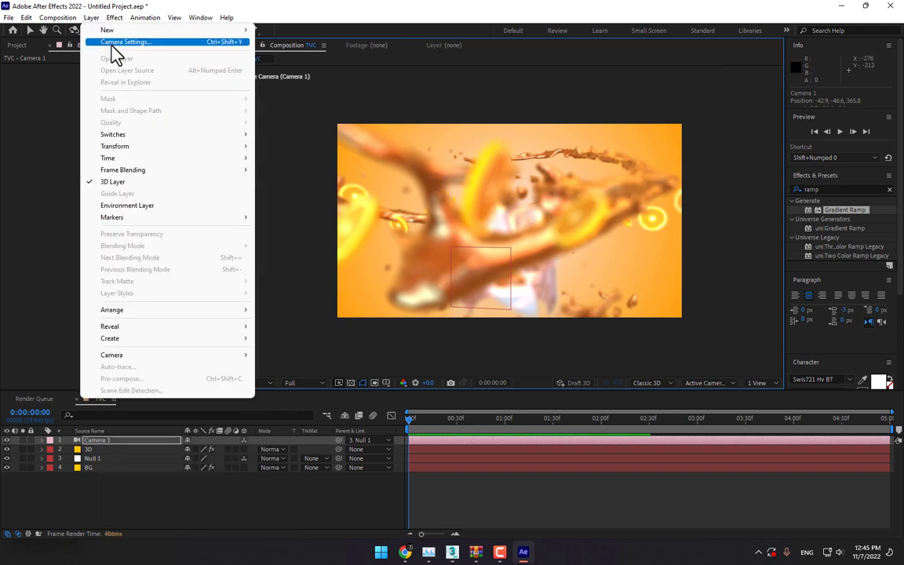
pyautogui.click(111, 42)
pyautogui.moveTo(200, 296); pyautogui.dragTo(209, 296)
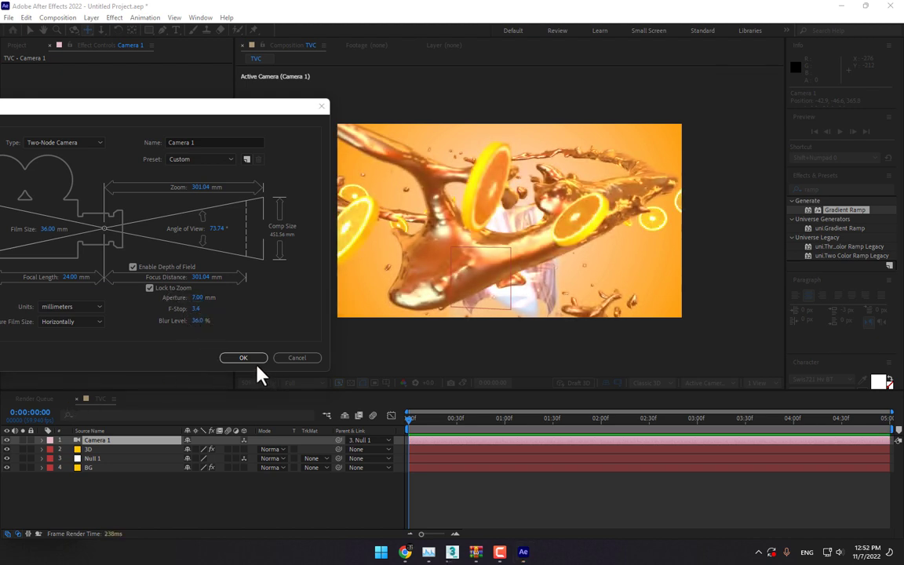
pyautogui.click(256, 362)
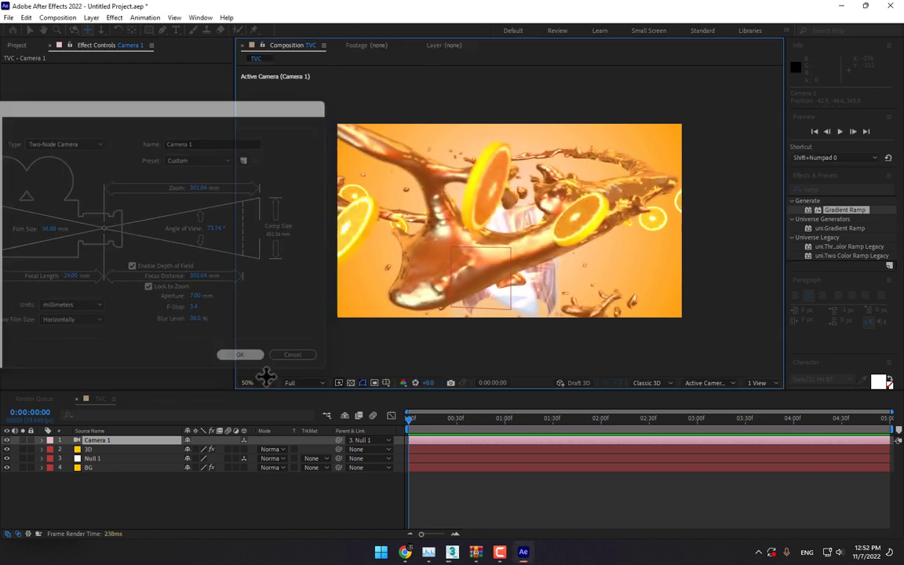
# - Add the Fresh_Food strawberry model to the 3D layer's Element scene, place it last in the scene list and assign it to group 4
pyautogui.click(107, 450)
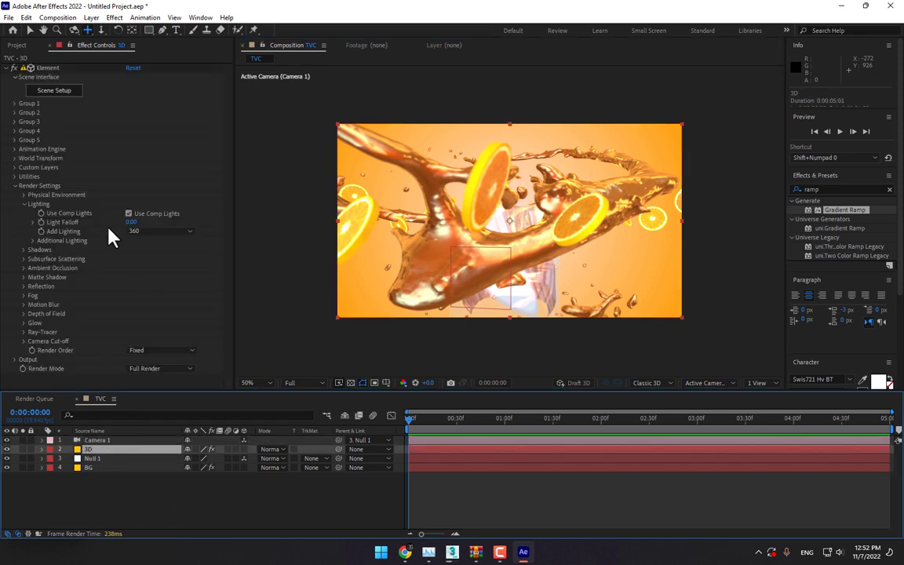
pyautogui.click(62, 93)
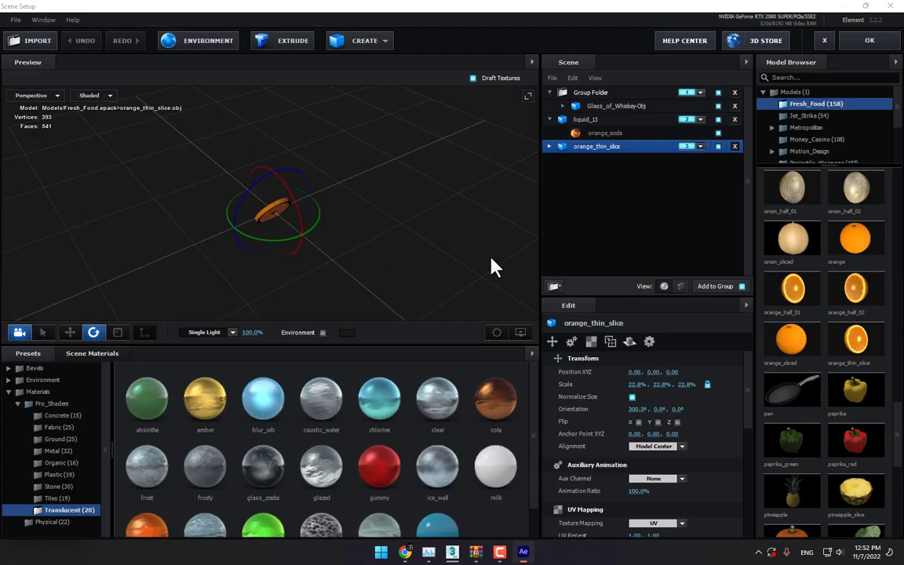
pyautogui.scroll(-10, 804, 388)
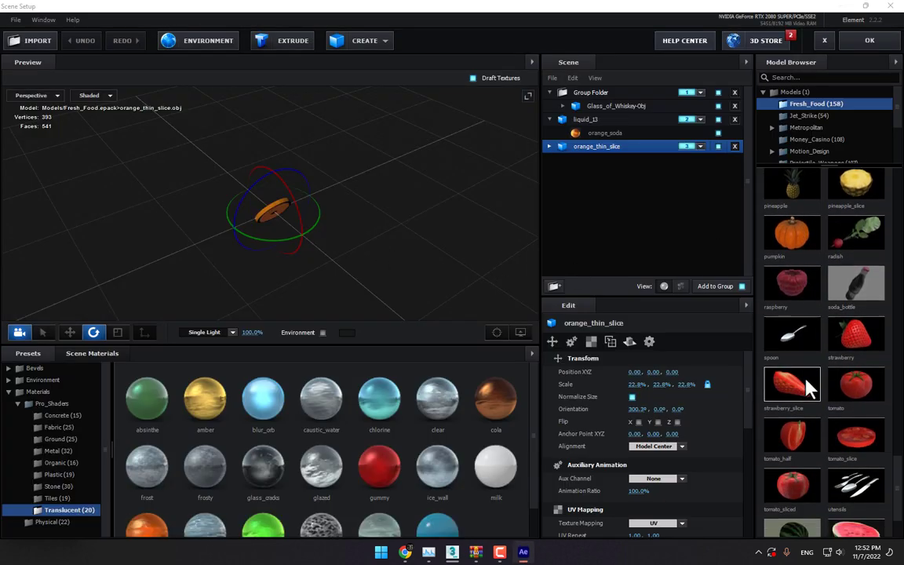
pyautogui.scroll(3, 843, 353)
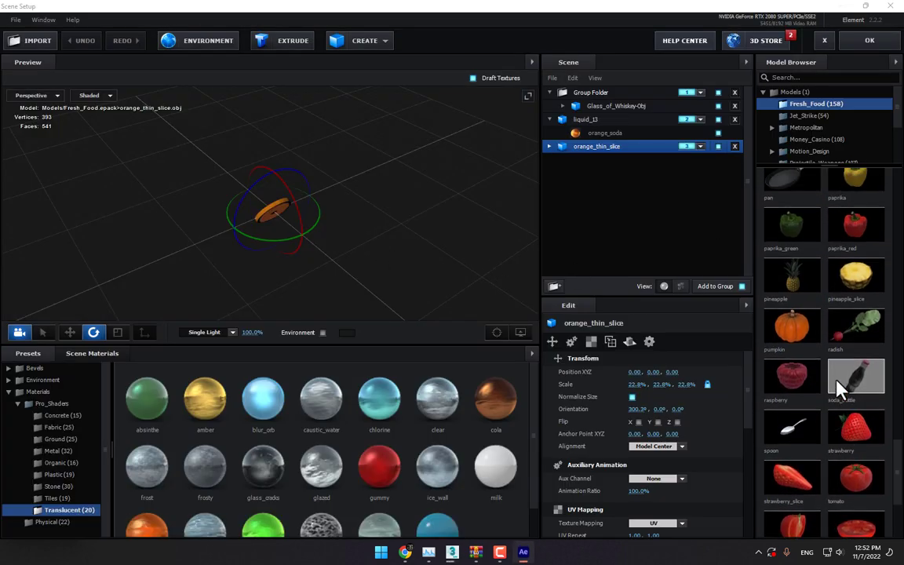
pyautogui.scroll(-3, 843, 380)
pyautogui.scroll(1, 847, 345)
pyautogui.scroll(-1, 852, 318)
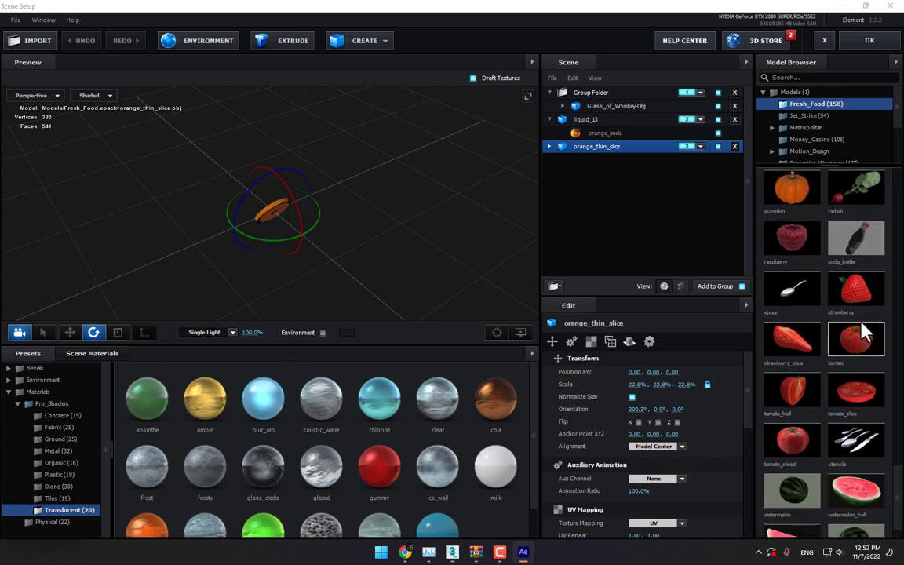
pyautogui.scroll(4, 860, 355)
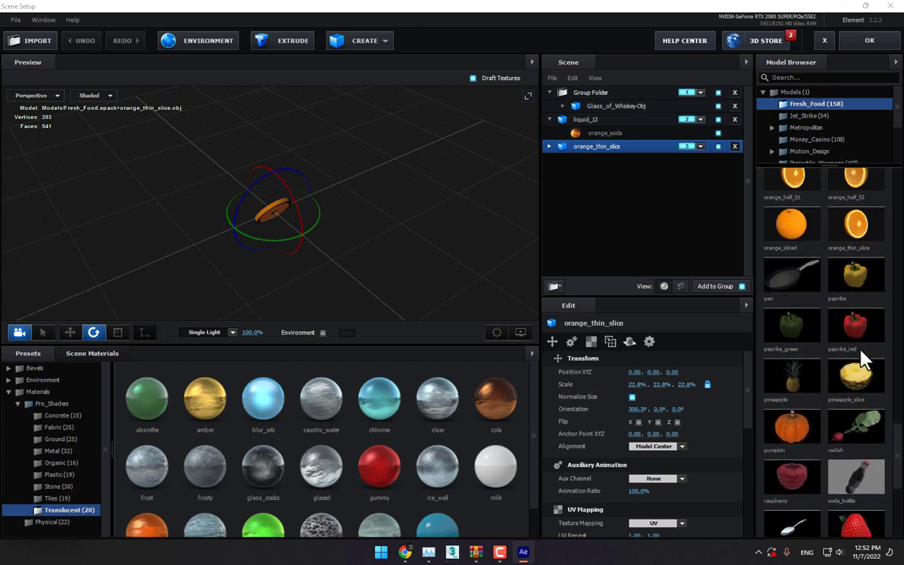
pyautogui.scroll(-3, 863, 357)
pyautogui.click(862, 333)
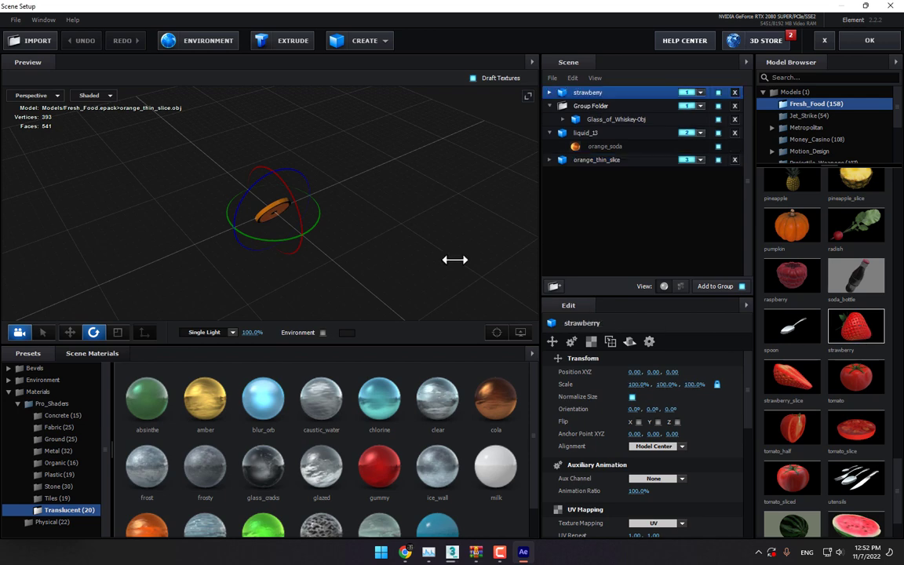
pyautogui.moveTo(606, 112); pyautogui.dragTo(686, 195)
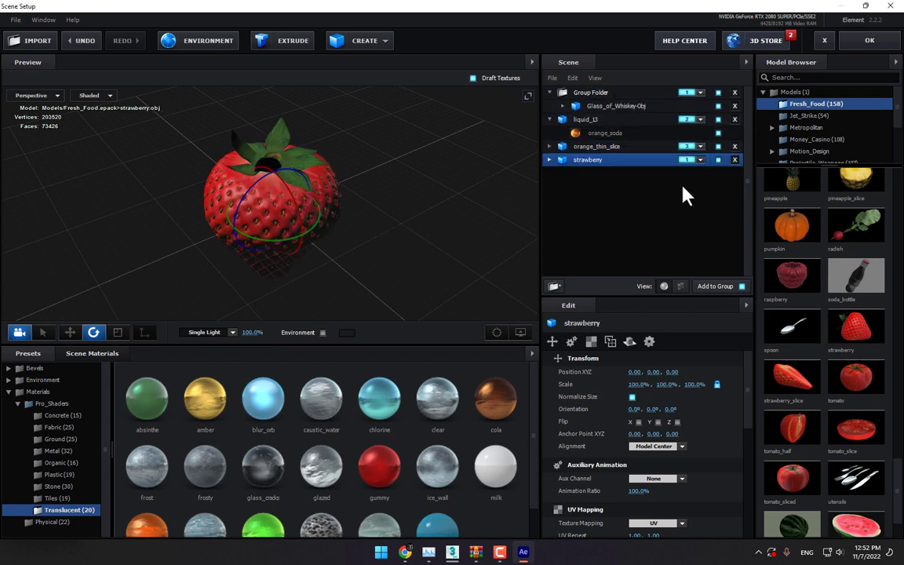
pyautogui.click(700, 159)
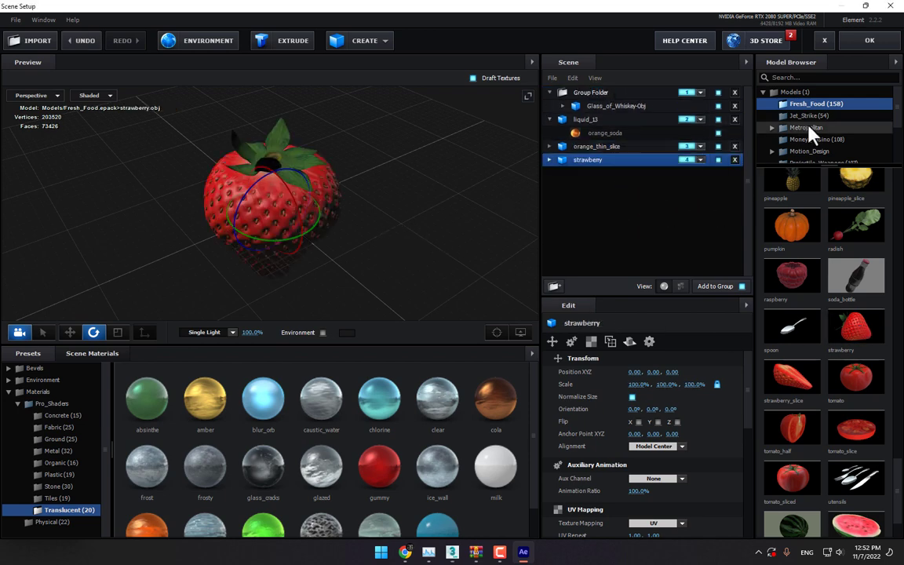
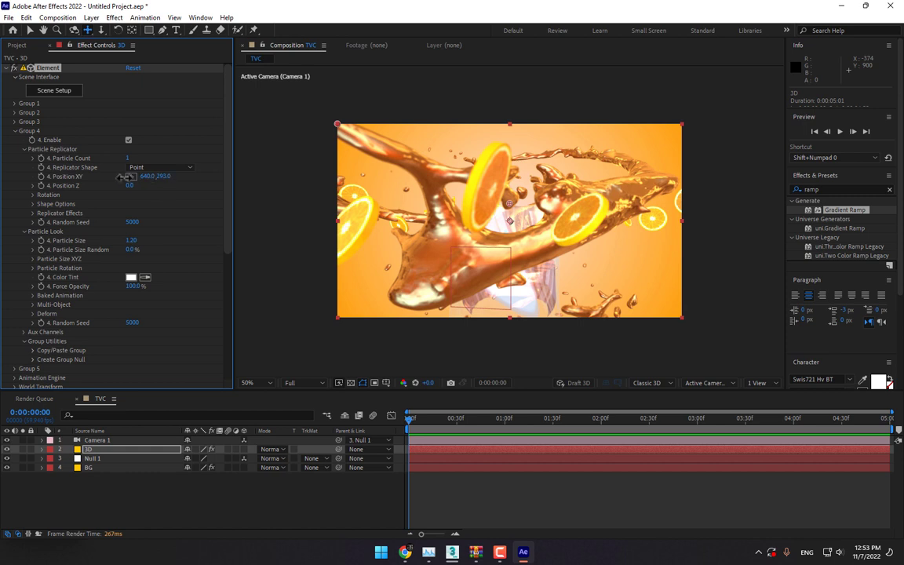
# - Replicate the group 4 strawberries as a ring of 20 particles at position 640, 276 with a scatter of 2.9
pyautogui.click(161, 167)
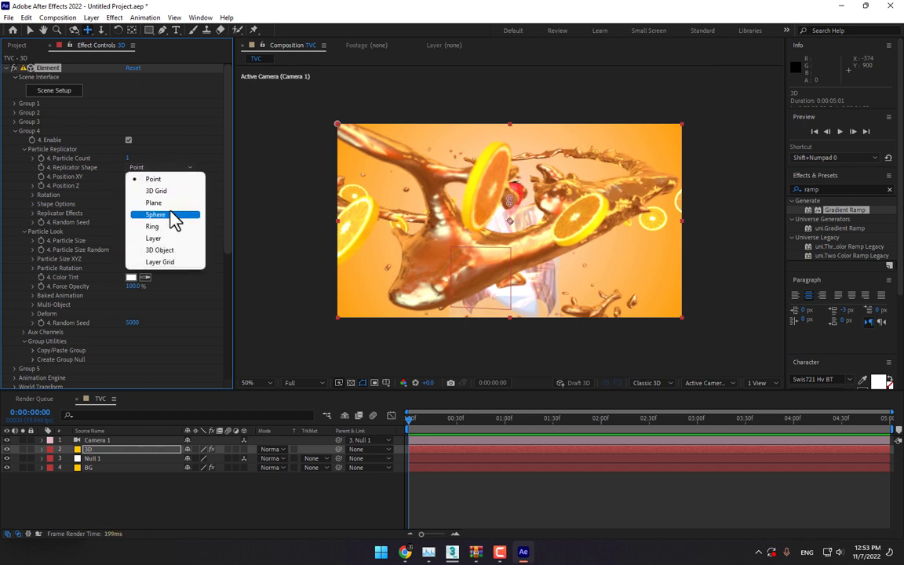
pyautogui.click(152, 226)
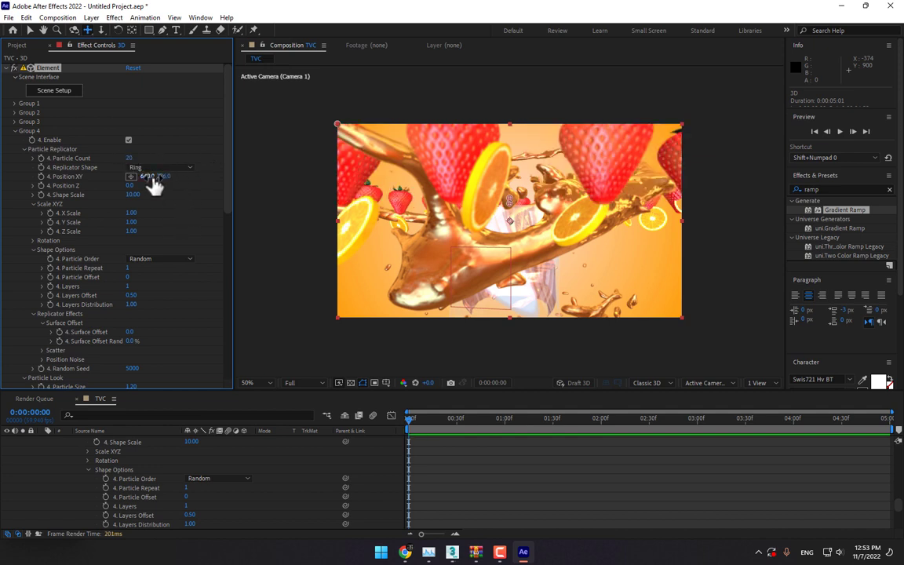
pyautogui.click(146, 176)
pyautogui.scroll(-3, 180, 318)
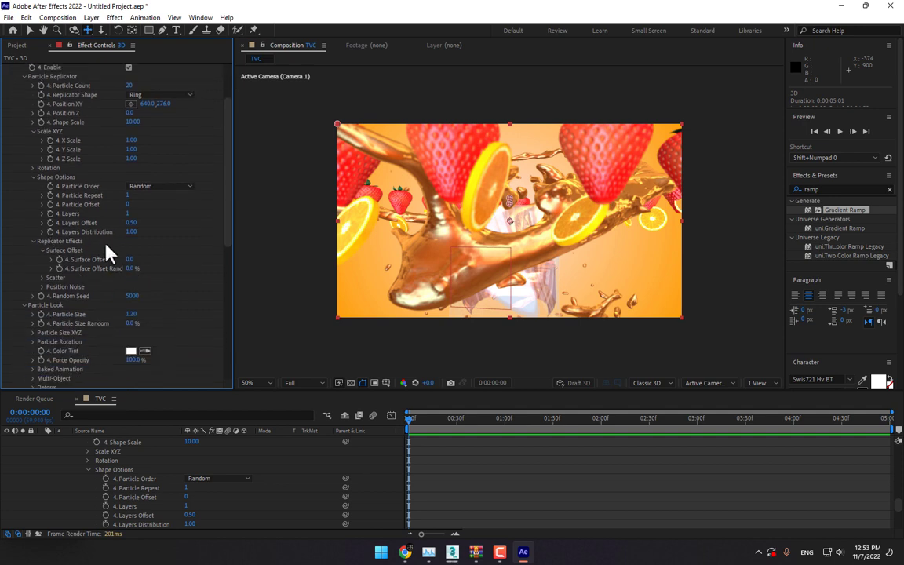
pyautogui.click(42, 278)
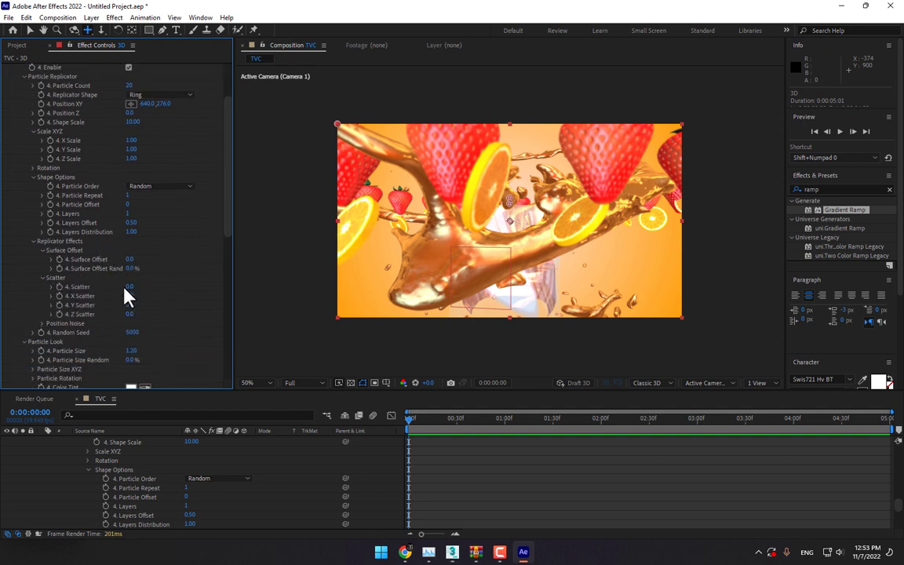
pyautogui.moveTo(159, 290); pyautogui.dragTo(264, 251)
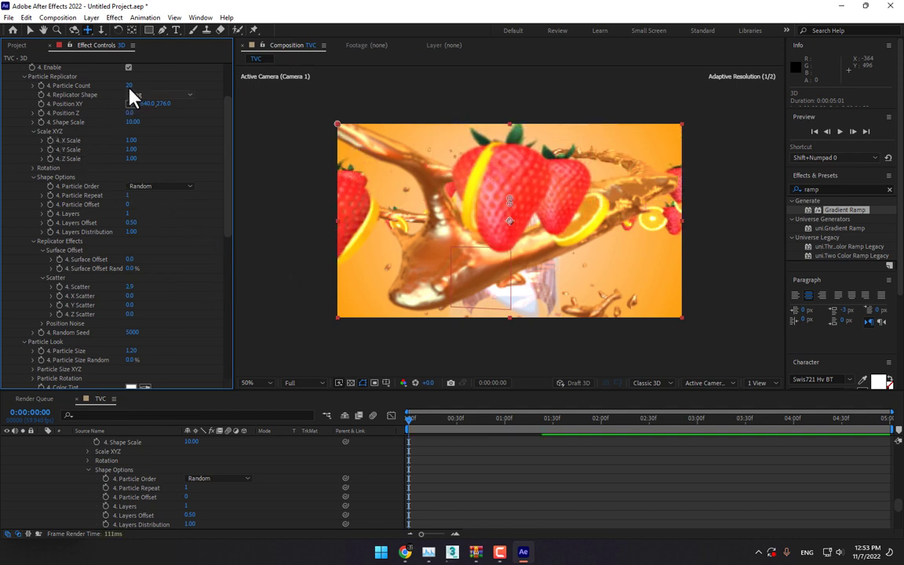
# - Set the strawberries' particle size to 0.64 and add position noise with an evolution of 51° and an amount of 18.1
pyautogui.scroll(2, 177, 271)
pyautogui.scroll(-3, 178, 274)
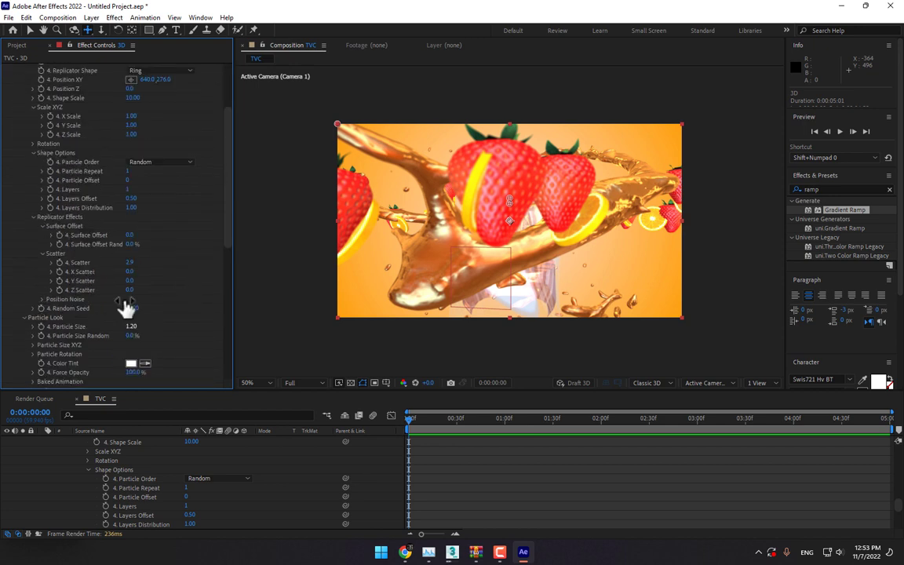
pyautogui.moveTo(132, 336); pyautogui.dragTo(138, 380)
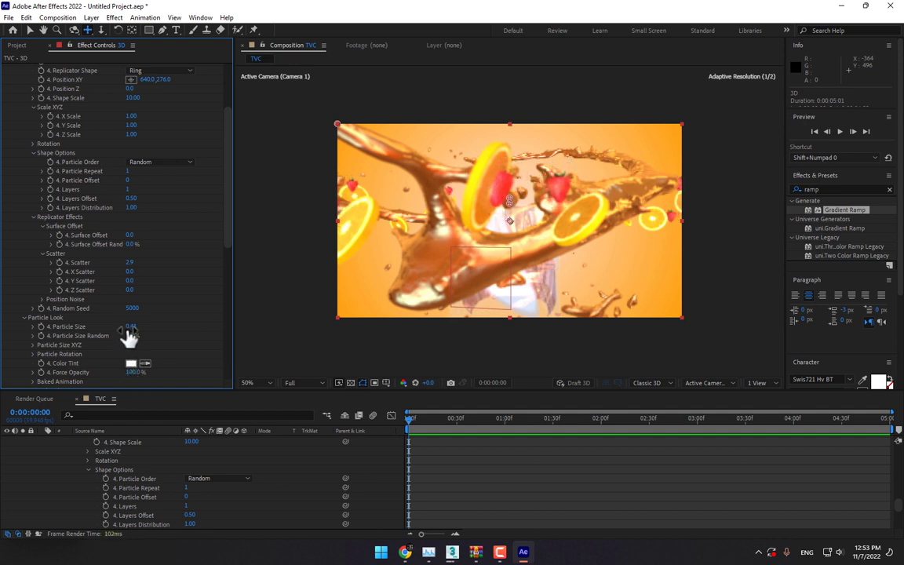
pyautogui.moveTo(143, 329); pyautogui.dragTo(149, 330)
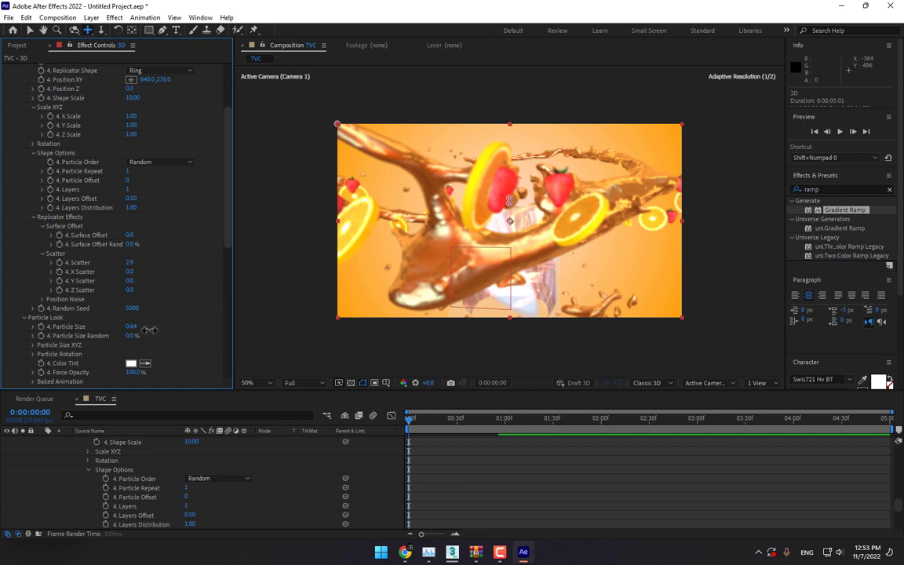
pyautogui.click(42, 299)
pyautogui.moveTo(142, 309); pyautogui.dragTo(234, 311)
# - Vary the strawberries' particle rotation with a random rotation of 251° and a Y rotation of 22°
pyautogui.scroll(-2, 198, 343)
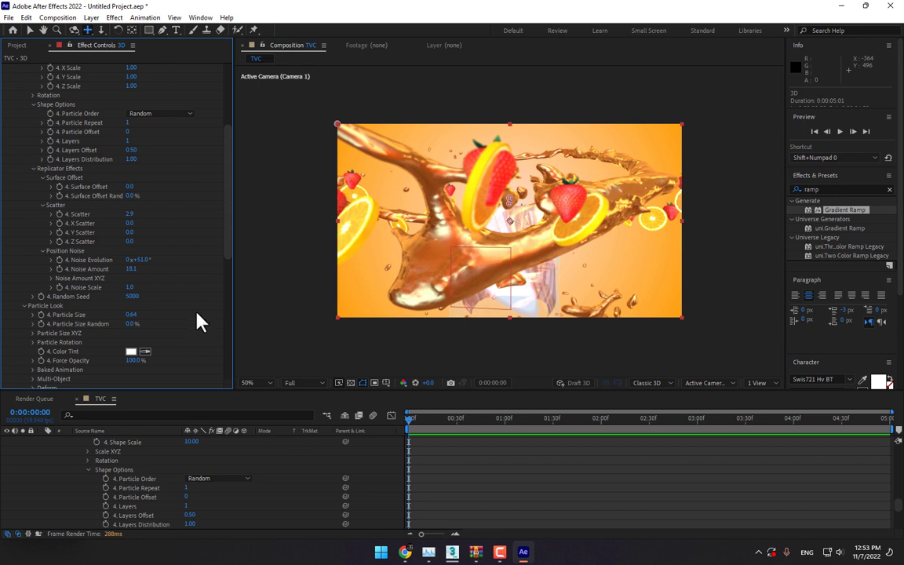
pyautogui.click(34, 342)
pyautogui.scroll(-1, 34, 343)
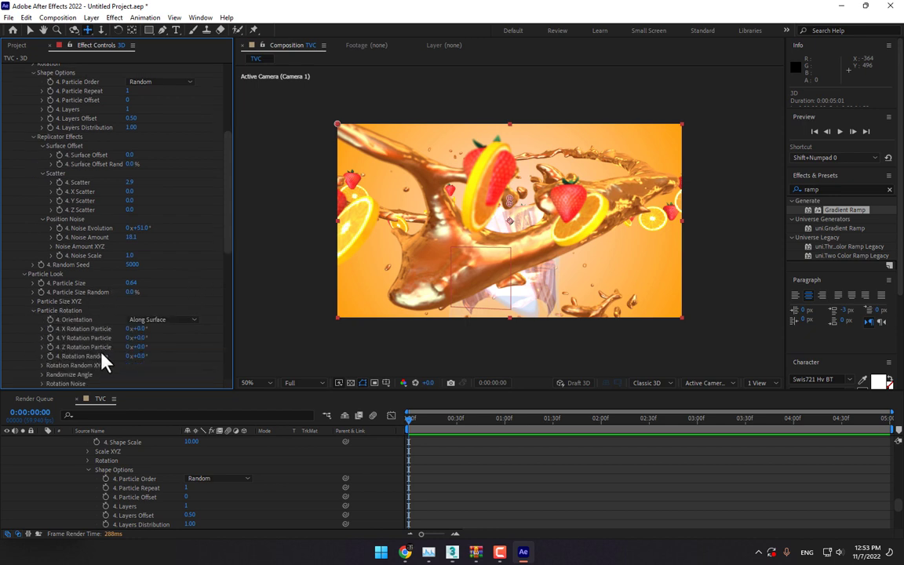
pyautogui.moveTo(134, 355); pyautogui.dragTo(256, 341)
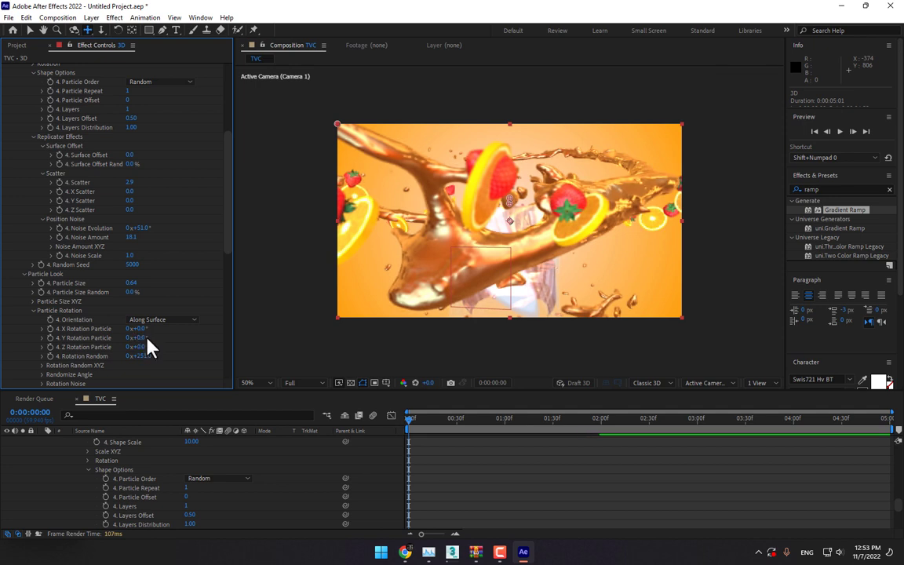
pyautogui.moveTo(139, 338); pyautogui.dragTo(159, 337)
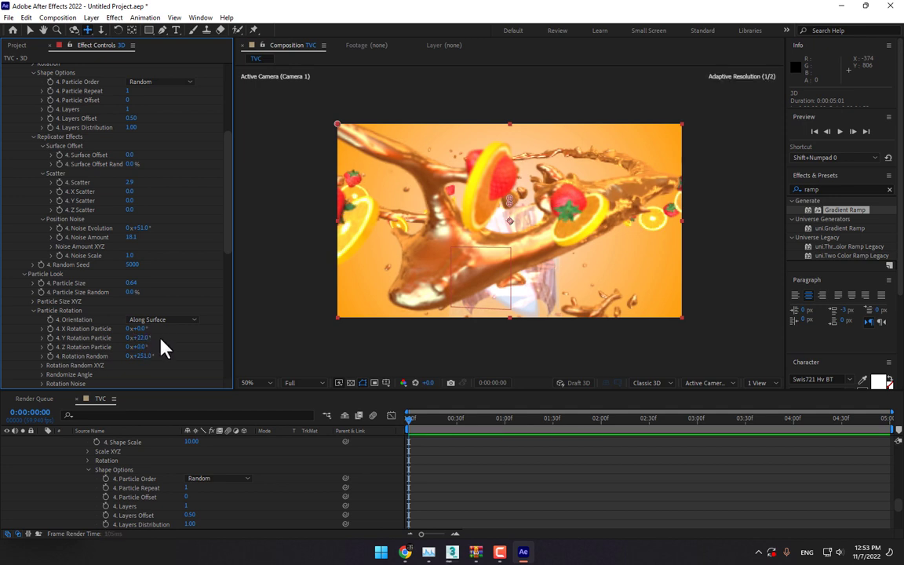
# - Adjust the strawberry ring to a Y rotation of -3°, position 640, 295 and shape scale 11.50
pyautogui.scroll(8, 188, 298)
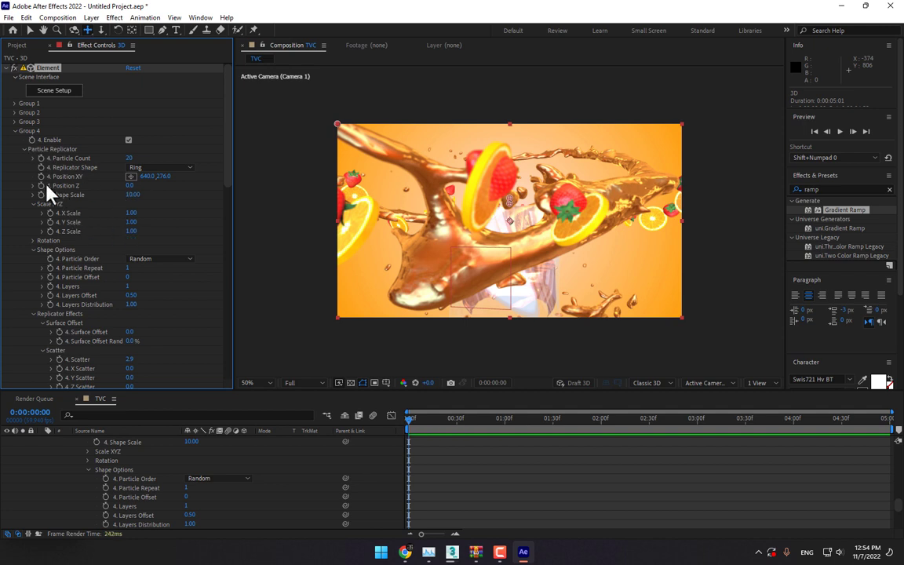
pyautogui.click(33, 240)
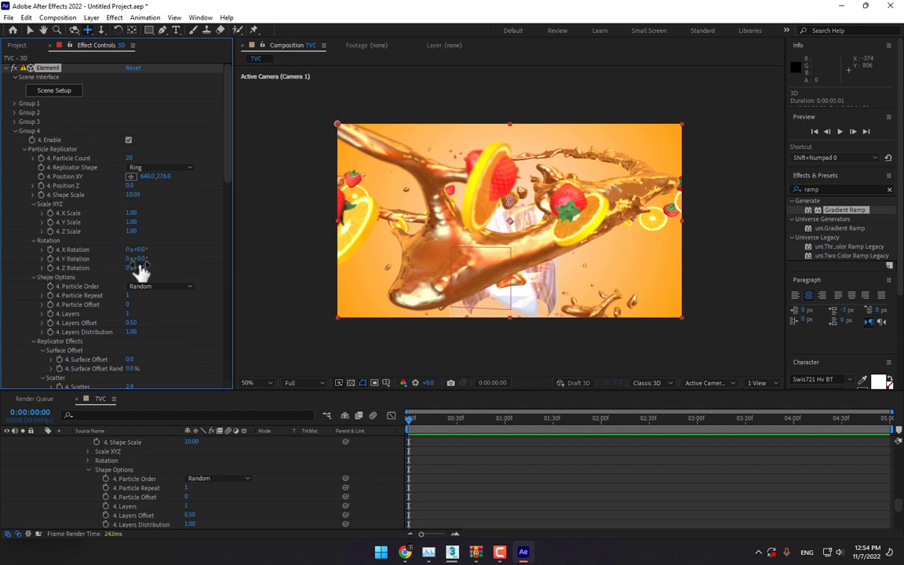
pyautogui.moveTo(149, 258); pyautogui.dragTo(140, 258)
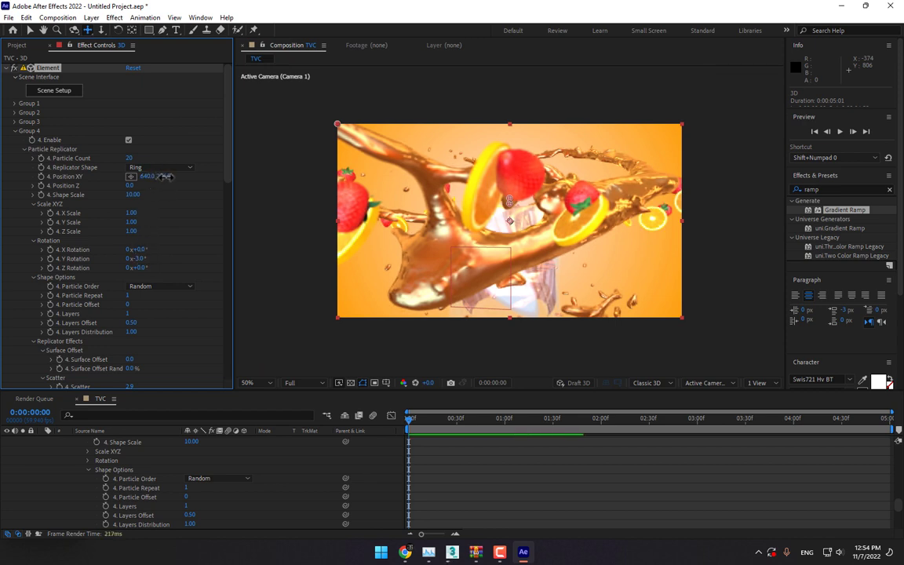
pyautogui.moveTo(165, 177); pyautogui.dragTo(139, 195)
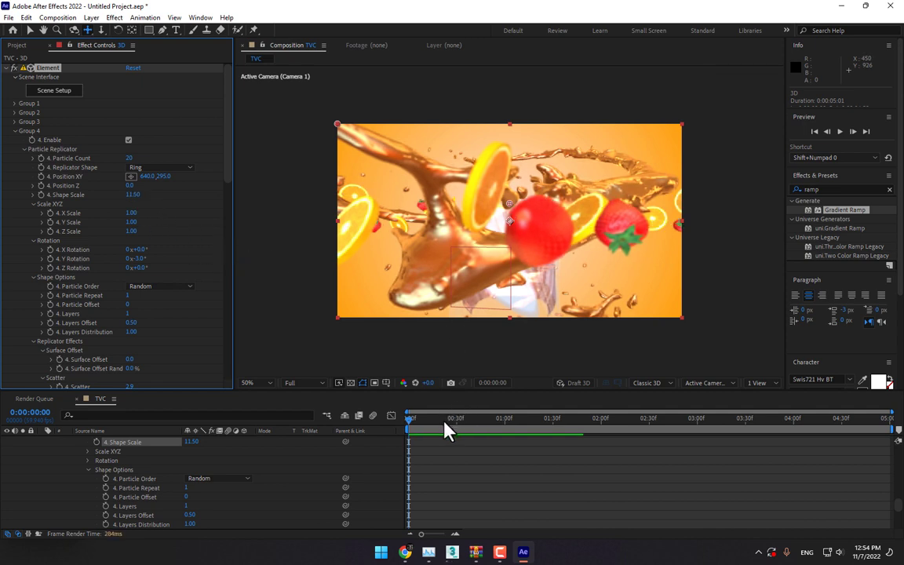
# - Collapse the 3D layer's properties in the timeline and lock the BG layer
pyautogui.scroll(5, 188, 459)
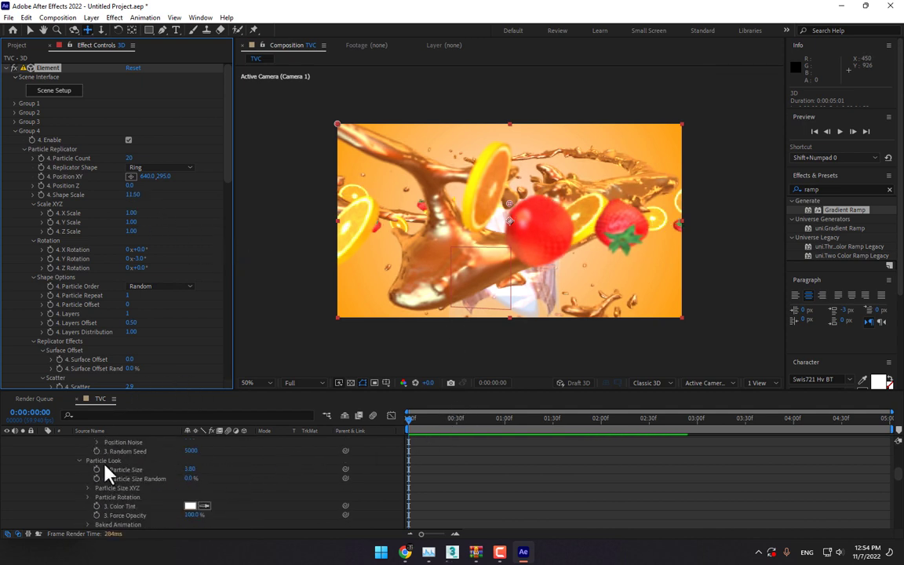
pyautogui.scroll(10, 107, 449)
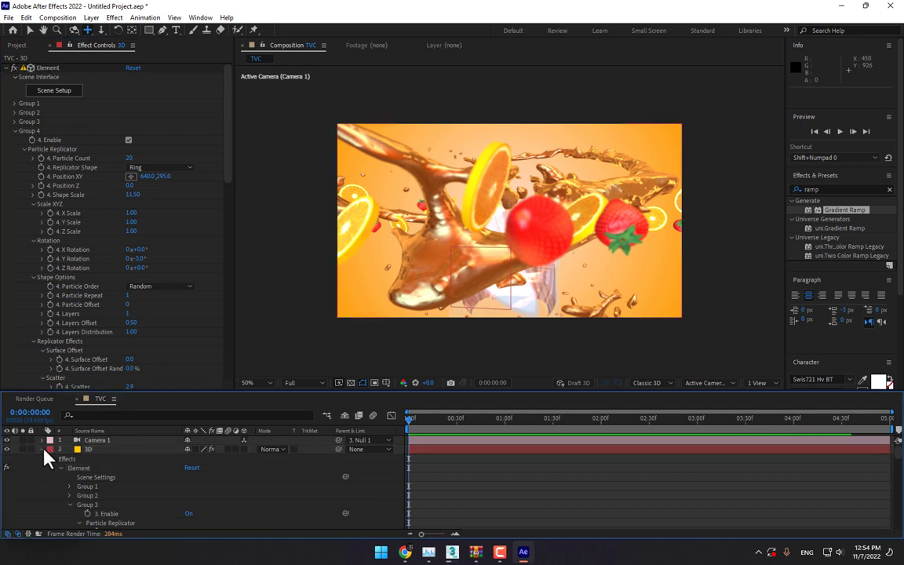
pyautogui.click(43, 450)
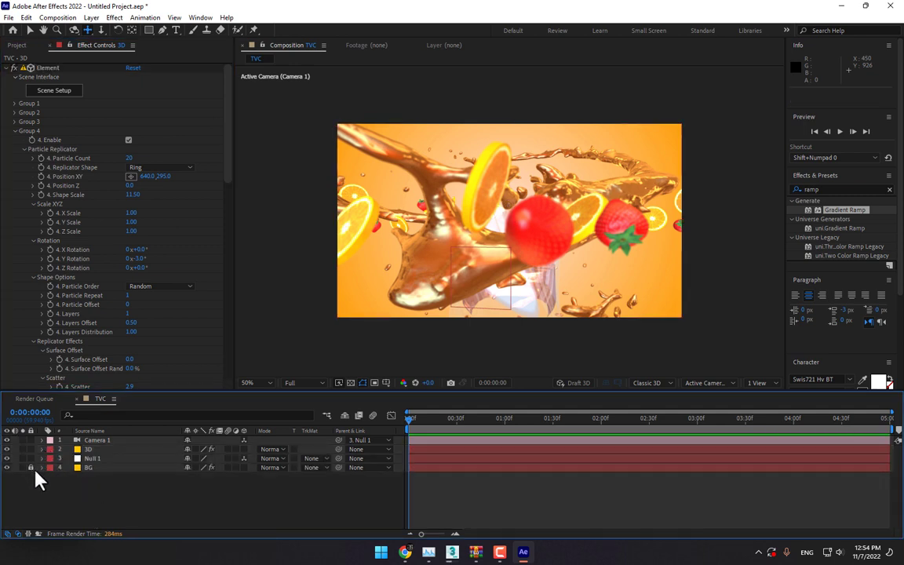
# - Animate Null 1's Y rotation with keyframes from 0° at the start to 30° at 0:00:01:00
pyautogui.click(96, 458)
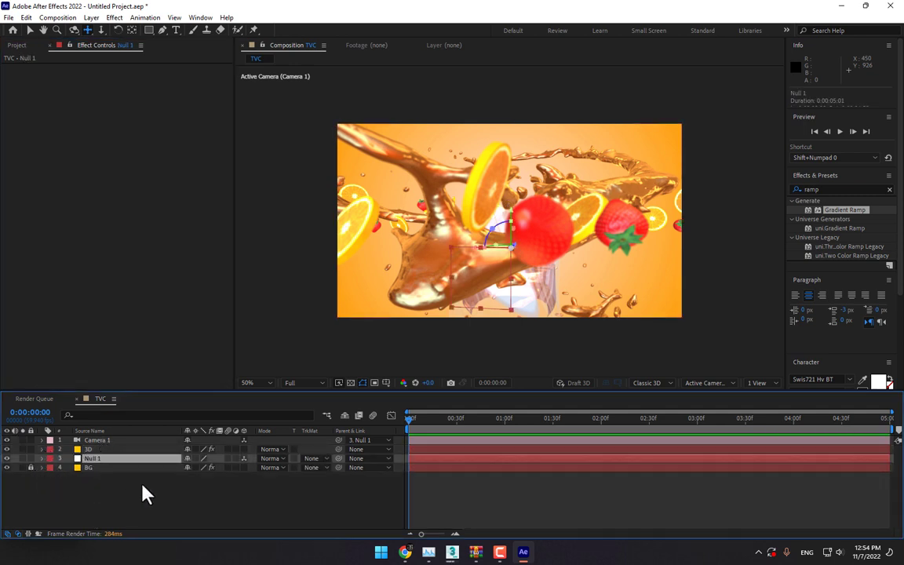
pyautogui.press('r')
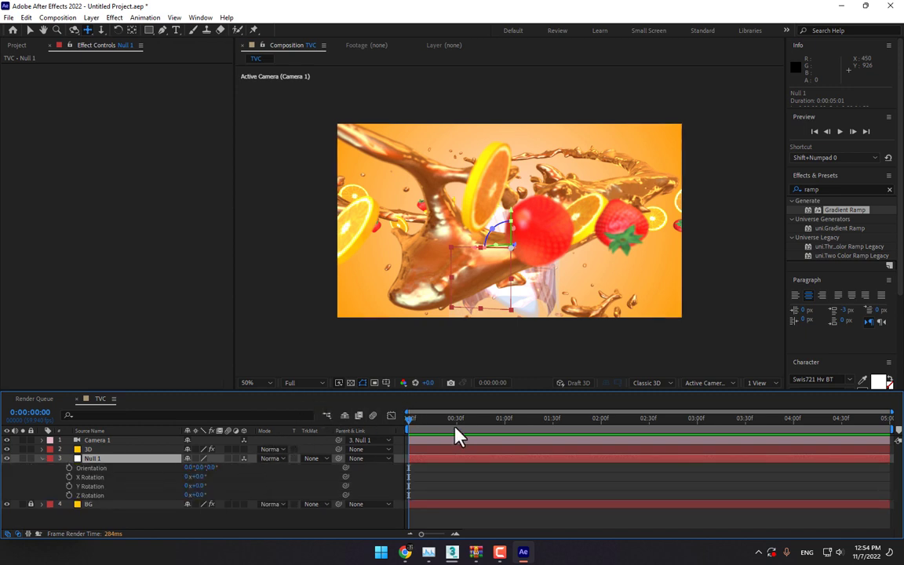
pyautogui.click(70, 486)
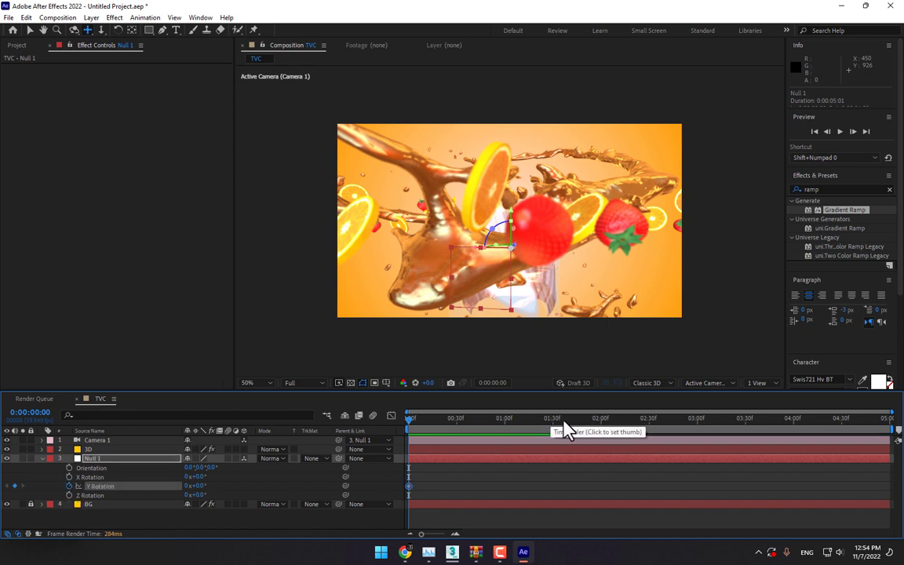
pyautogui.click(506, 424)
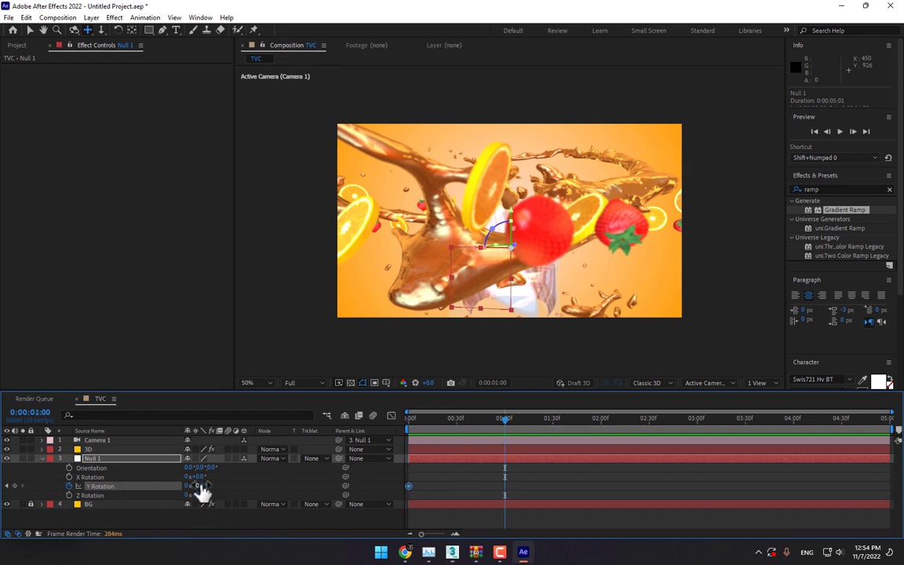
pyautogui.moveTo(201, 486); pyautogui.dragTo(278, 511)
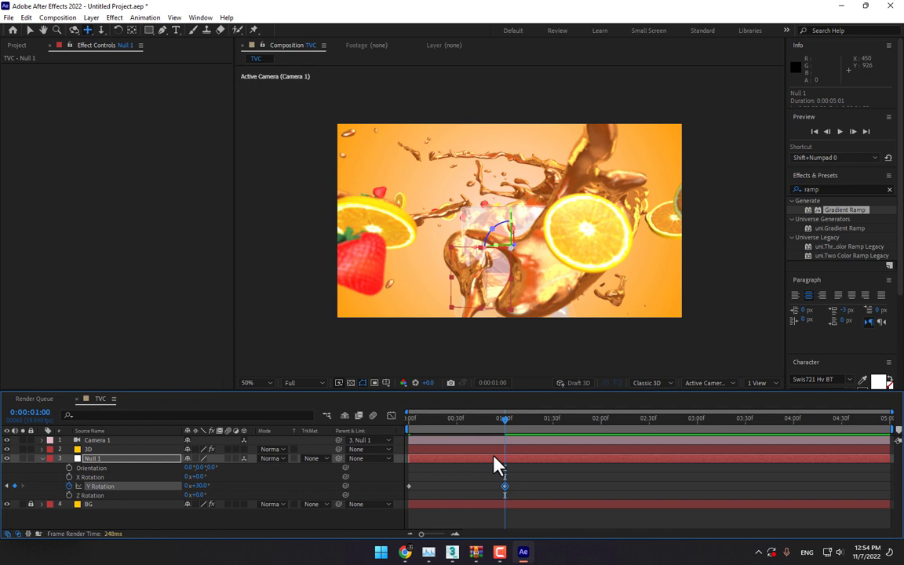
# - Duplicate the TVC composition, open the copy, and remove Null 1's Y Rotation keyframes there
pyautogui.click(509, 439)
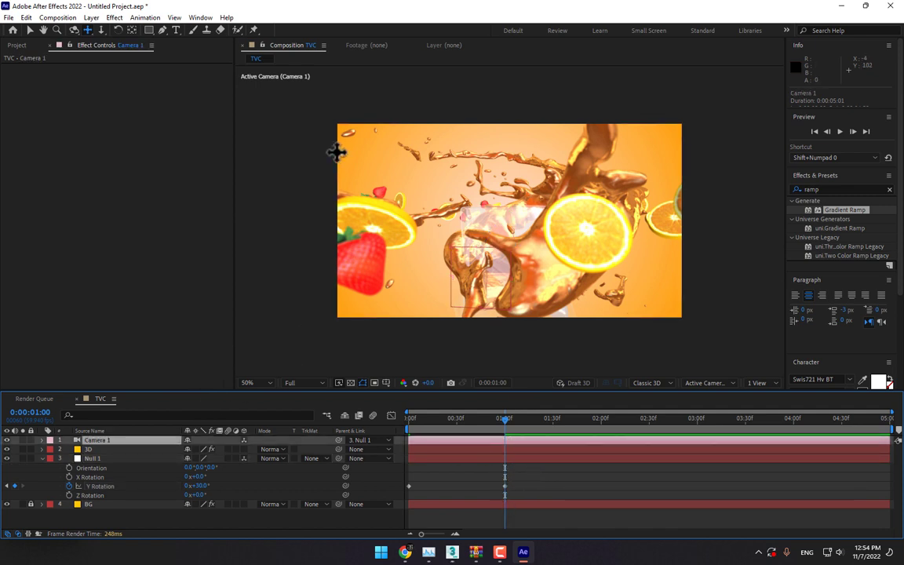
pyautogui.click(17, 46)
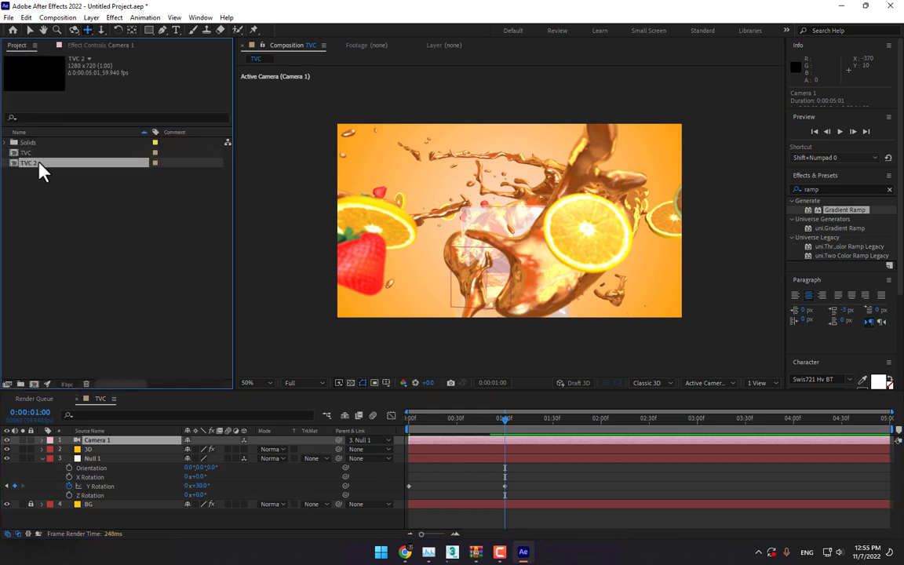
pyautogui.hotkey('ctrl', 'd')
pyautogui.doubleClick(25, 162)
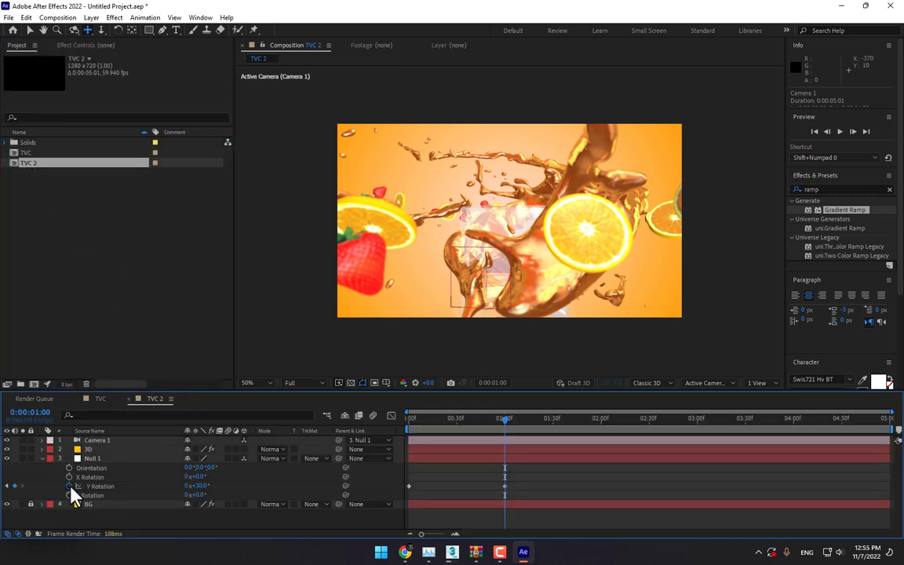
pyautogui.click(70, 485)
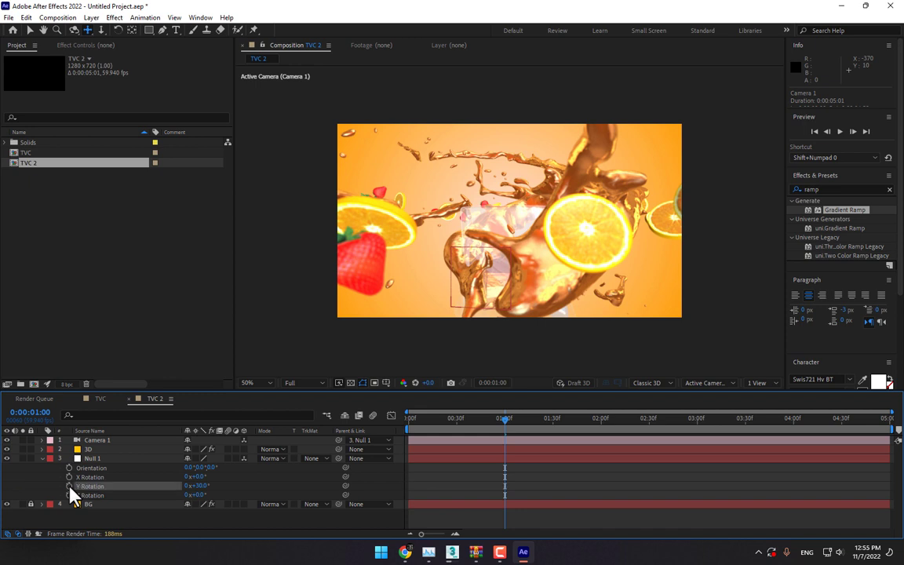
# - Animate Null 1's position from 619, 348, -189 at the start to 620, 449, -189 at 0:00:01:30
pyautogui.click(120, 460)
pyautogui.press('p')
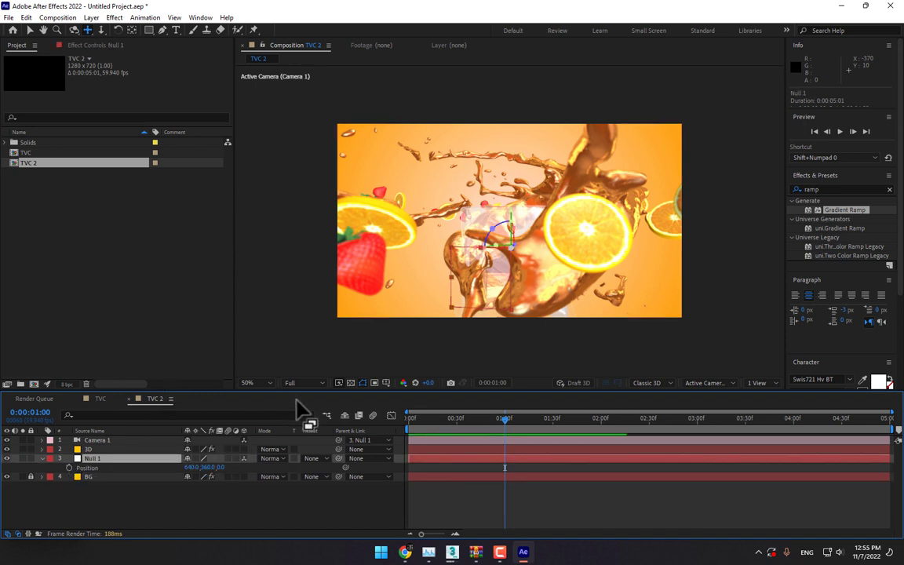
pyautogui.moveTo(213, 467); pyautogui.dragTo(118, 462)
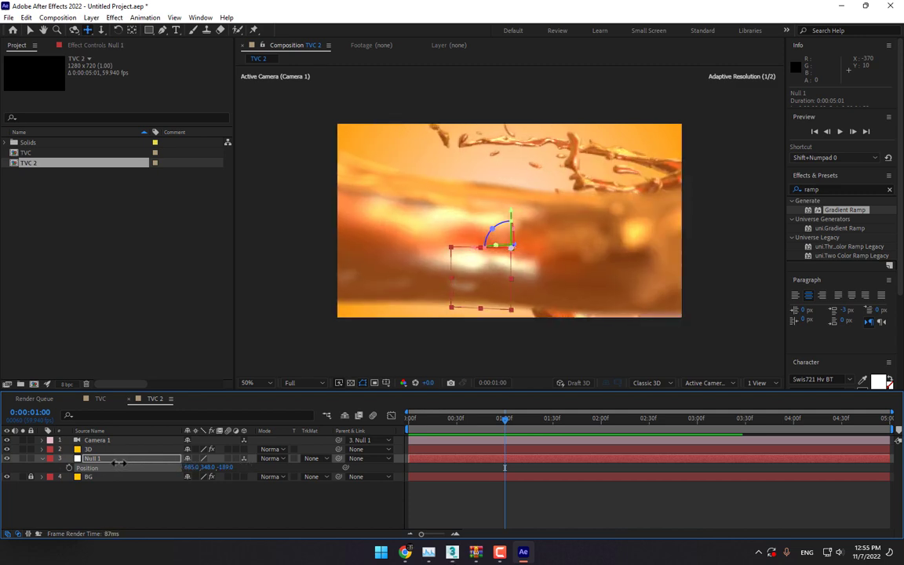
pyautogui.moveTo(184, 467); pyautogui.dragTo(151, 467)
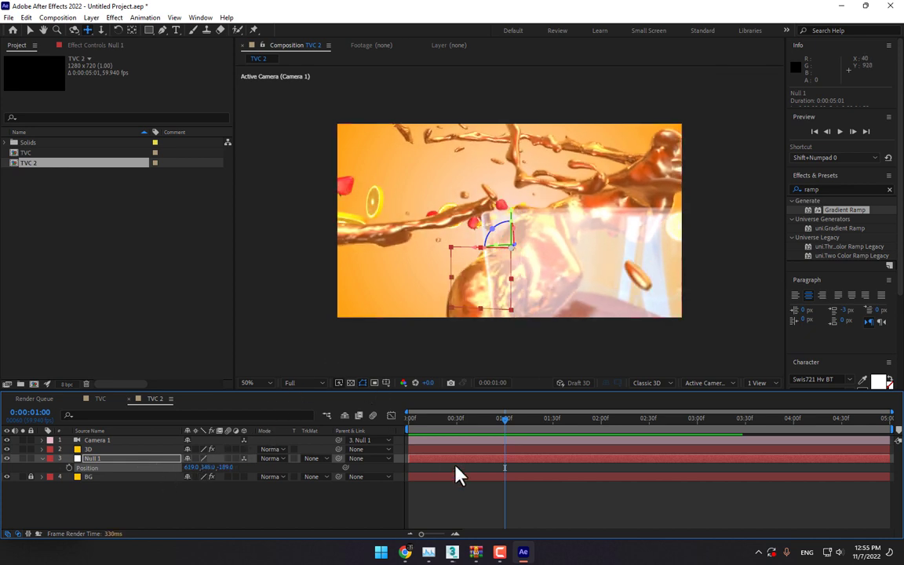
pyautogui.moveTo(467, 420); pyautogui.dragTo(383, 414)
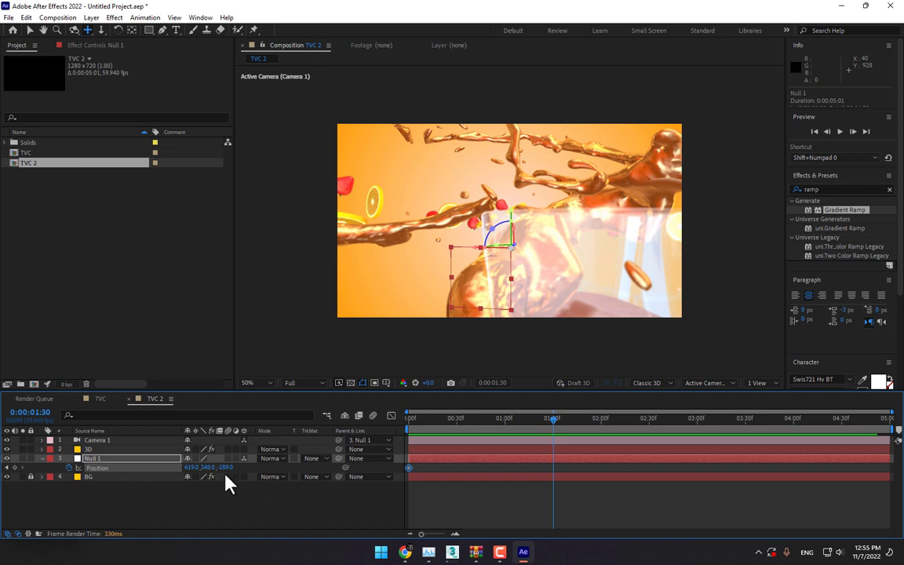
pyautogui.moveTo(196, 471); pyautogui.dragTo(276, 473)
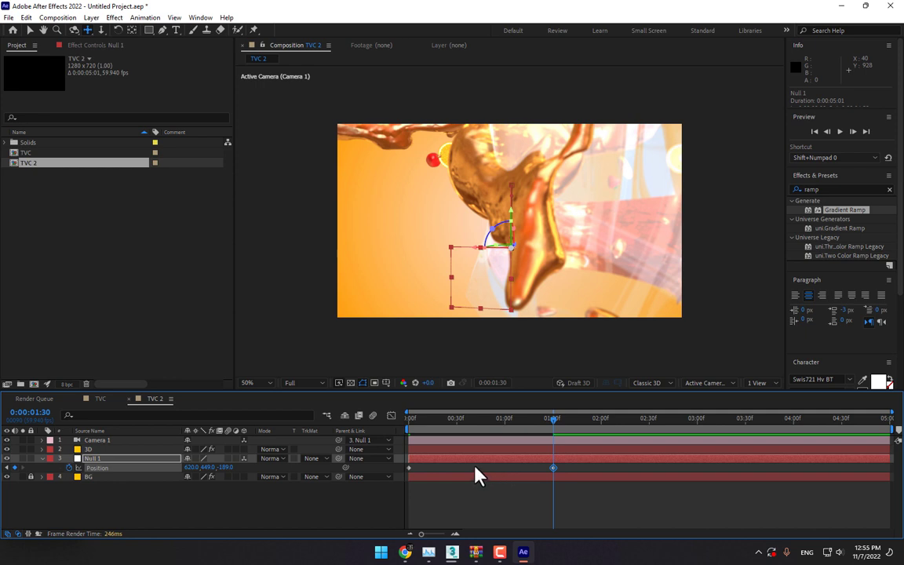
# - Duplicate the TVC 2 composition, open the copy, and remove Null 1's Position keyframes there
pyautogui.click(23, 163)
pyautogui.hotkey('ctrl', 'd')
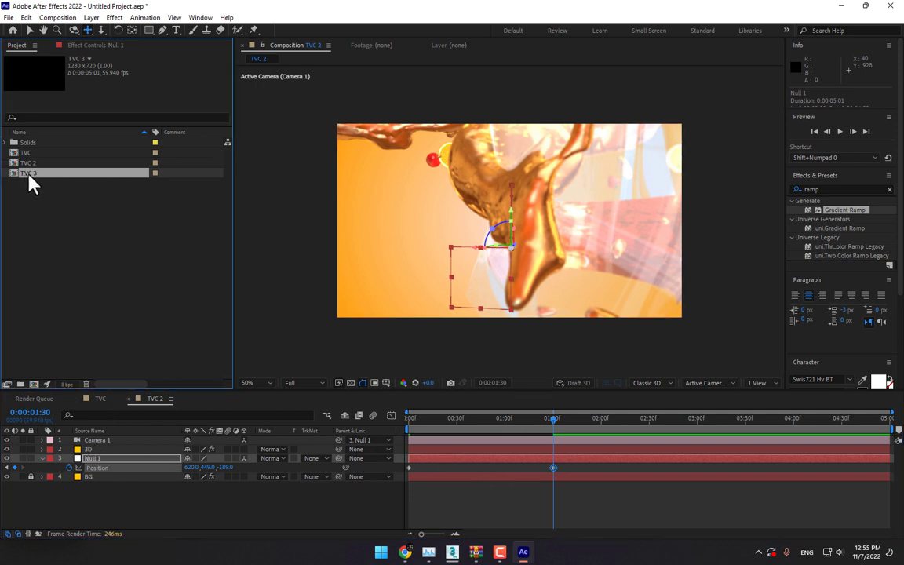
pyautogui.doubleClick(29, 175)
pyautogui.click(69, 468)
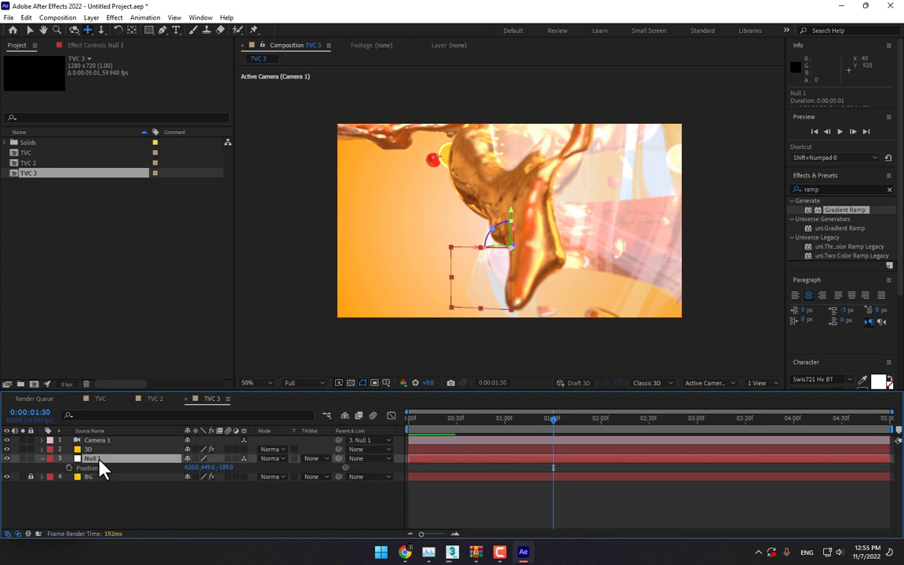
# - Set Null 1's Z position to 1, its X rotation to 82° and its Y rotation to 0°
pyautogui.moveTo(225, 467); pyautogui.dragTo(194, 457)
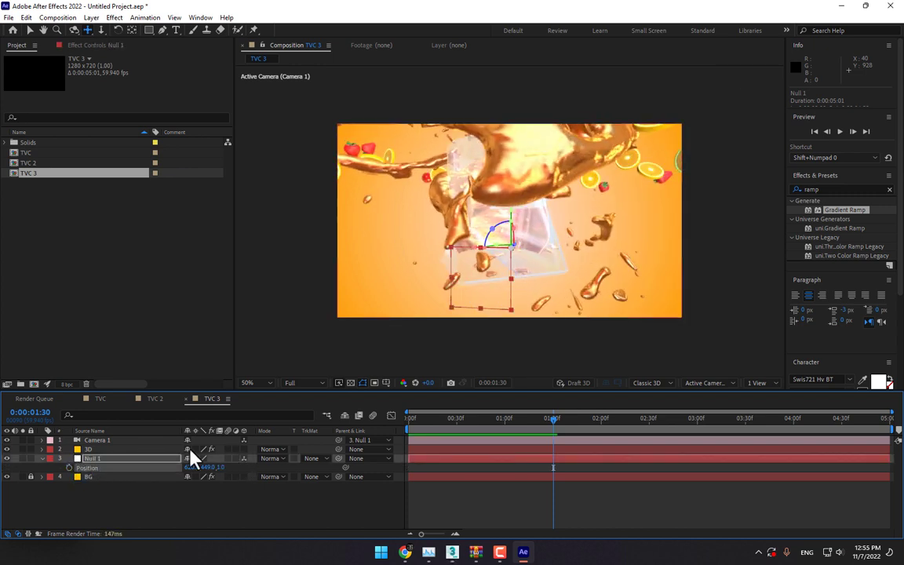
pyautogui.press('r')
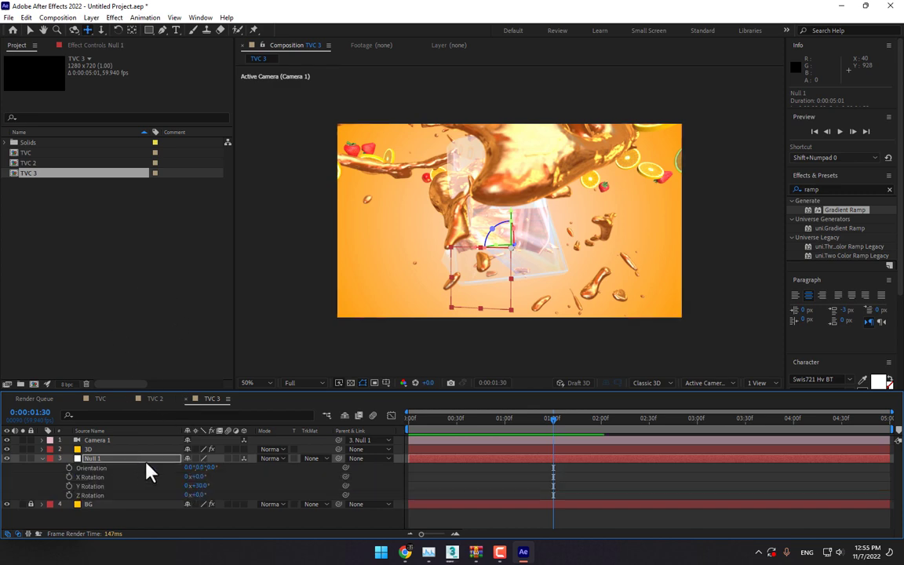
pyautogui.moveTo(196, 477); pyautogui.dragTo(238, 486)
pyautogui.click(202, 486)
pyautogui.write('0')
pyautogui.press('Return')
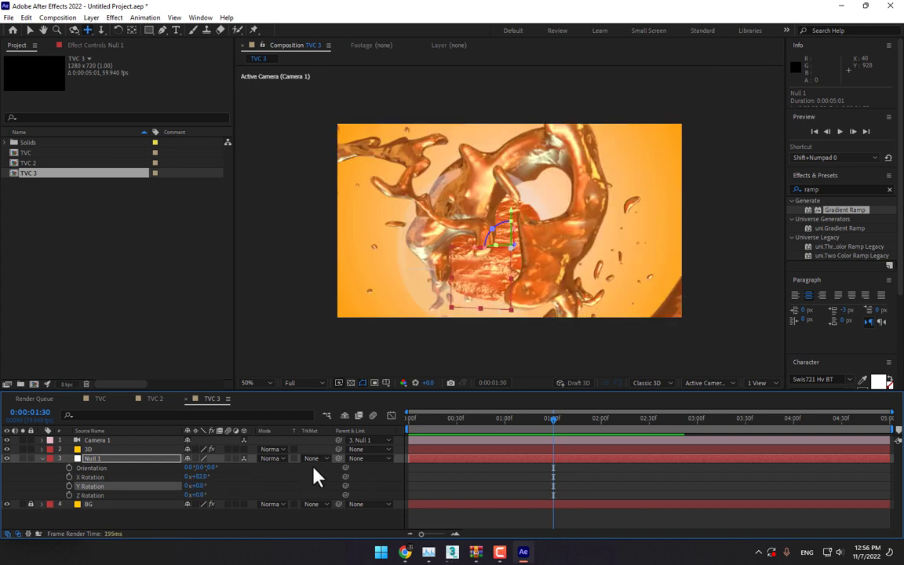
# - Reposition Null 1 to 628, 284, 30 so the glass is framed from above
pyautogui.press('p')
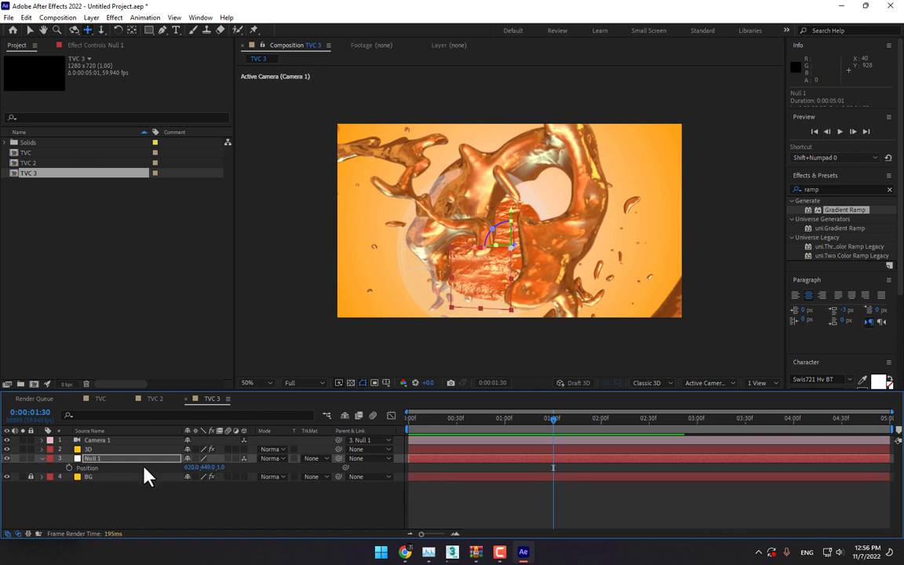
pyautogui.moveTo(220, 467); pyautogui.dragTo(88, 475)
pyautogui.moveTo(198, 474); pyautogui.dragTo(235, 467)
pyautogui.moveTo(244, 467); pyautogui.dragTo(196, 467)
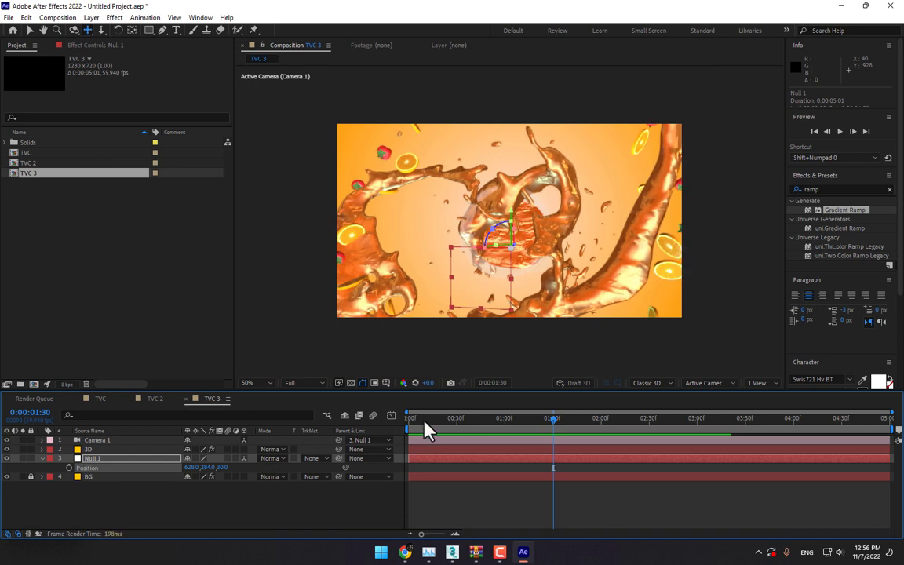
# - Animate Null 1's Z rotation with keyframes from 0° at the start to 151° at 0:00:01:29
pyautogui.click(245, 458)
pyautogui.press('r')
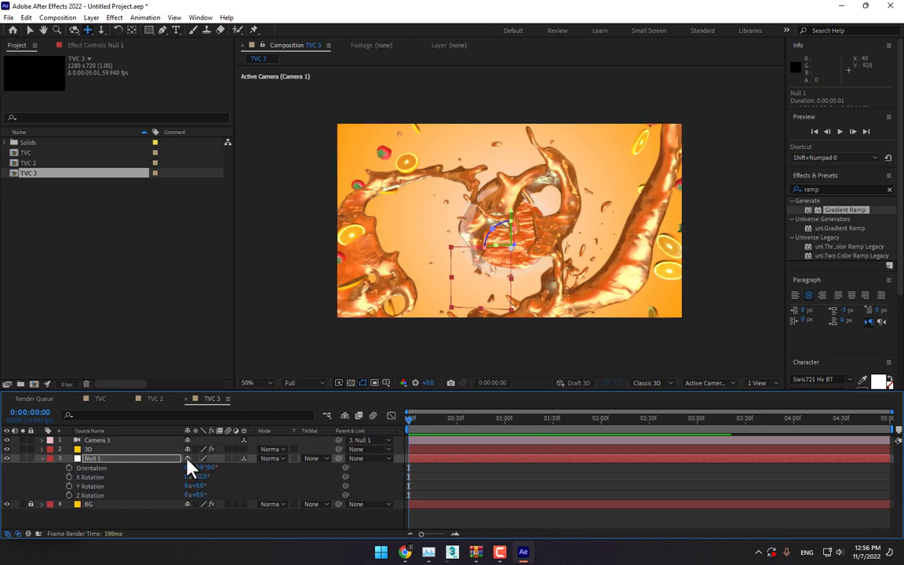
pyautogui.moveTo(202, 486); pyautogui.dragTo(212, 501)
pyautogui.click(69, 495)
pyautogui.click(552, 419)
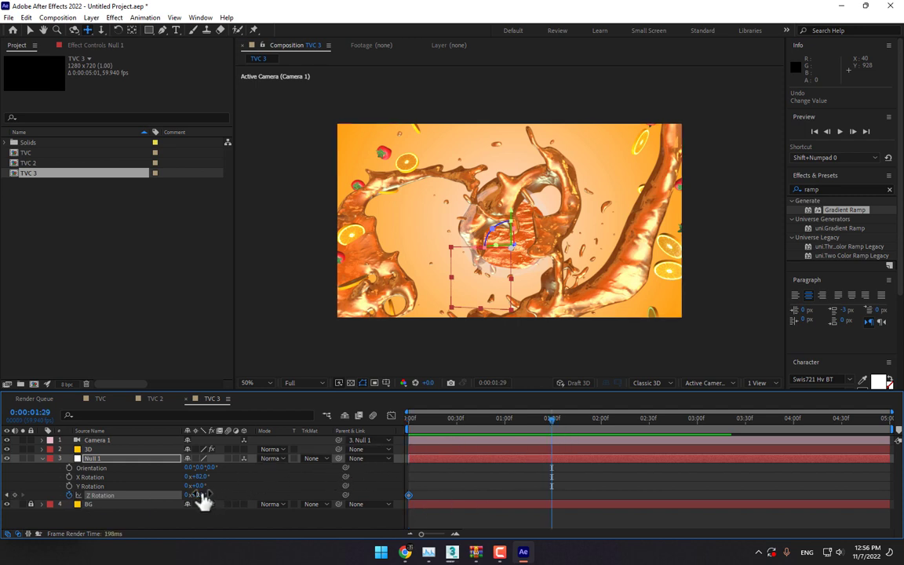
pyautogui.moveTo(202, 500); pyautogui.dragTo(291, 499)
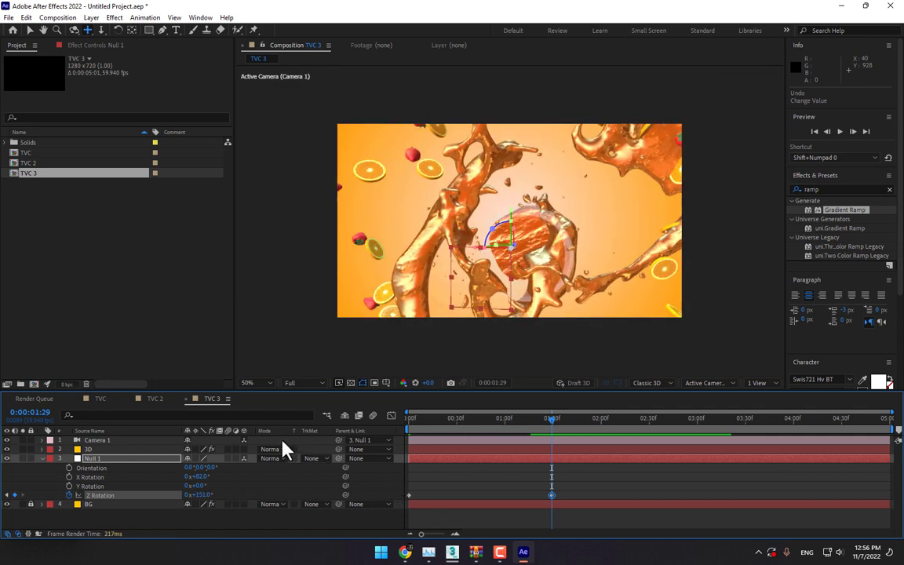
# - Enable motion blur for the 3D and Null 1 layers in the TVC 3, TVC 2 and TVC compositions
pyautogui.hotkey('ctrl', 'a')
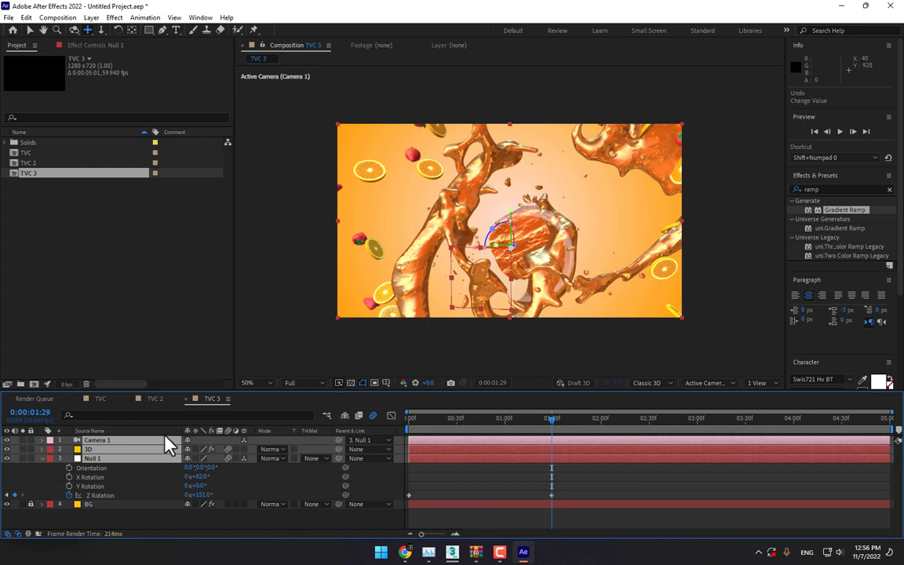
pyautogui.click(153, 398)
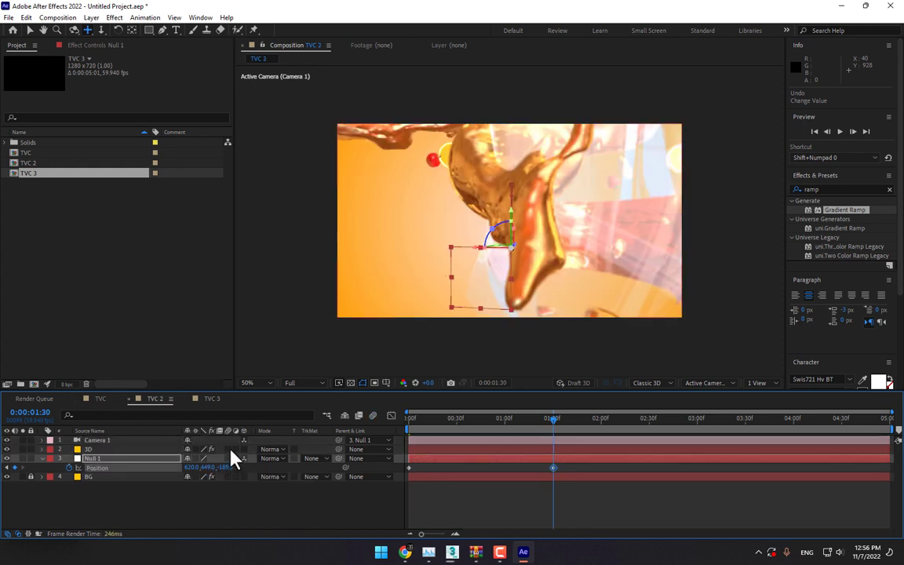
pyautogui.click(98, 399)
pyautogui.moveTo(229, 448); pyautogui.dragTo(228, 458)
pyautogui.click(304, 529)
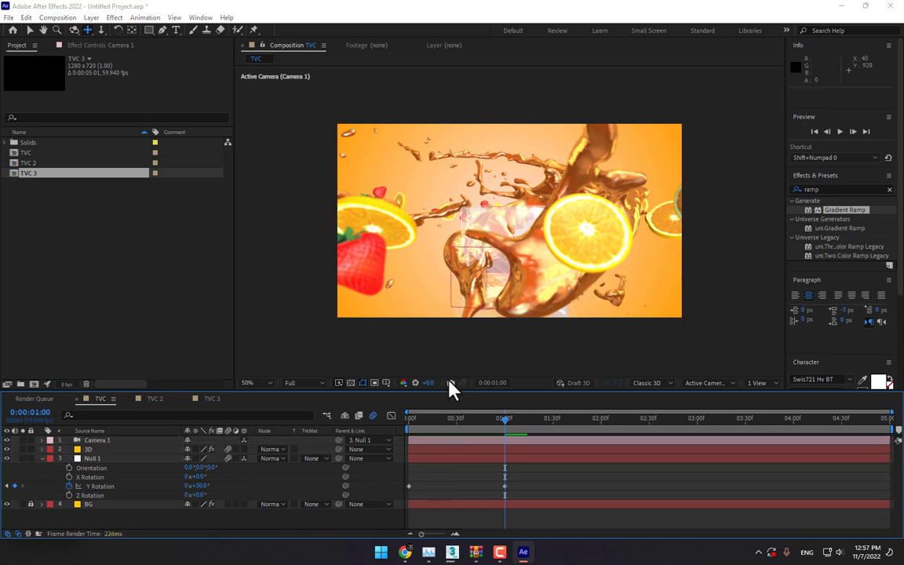
# - Create a 1280 x 720 composition named Final Comp with a duration of 0:00:06:01
pyautogui.hotkey('ctrl', 'n')
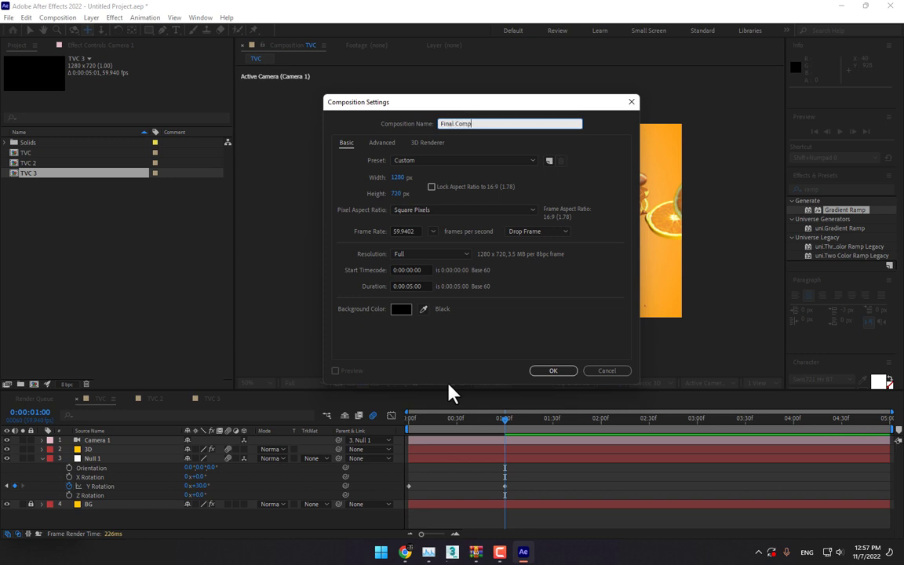
pyautogui.click(414, 286)
pyautogui.write('601')
pyautogui.press('Return')
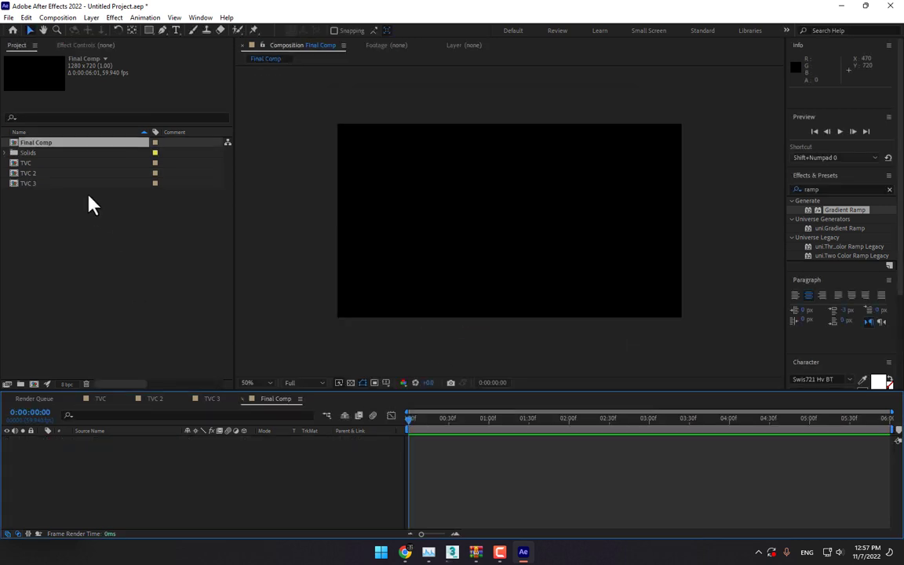
# - Stack TVC, TVC 2 and TVC 3 in Final Comp, starting at 0, 0:00:00:59 and 0:00:02:00, and preview up to 0:00:02:20
pyautogui.moveTo(24, 164); pyautogui.dragTo(125, 454)
pyautogui.moveTo(20, 173); pyautogui.dragTo(248, 447)
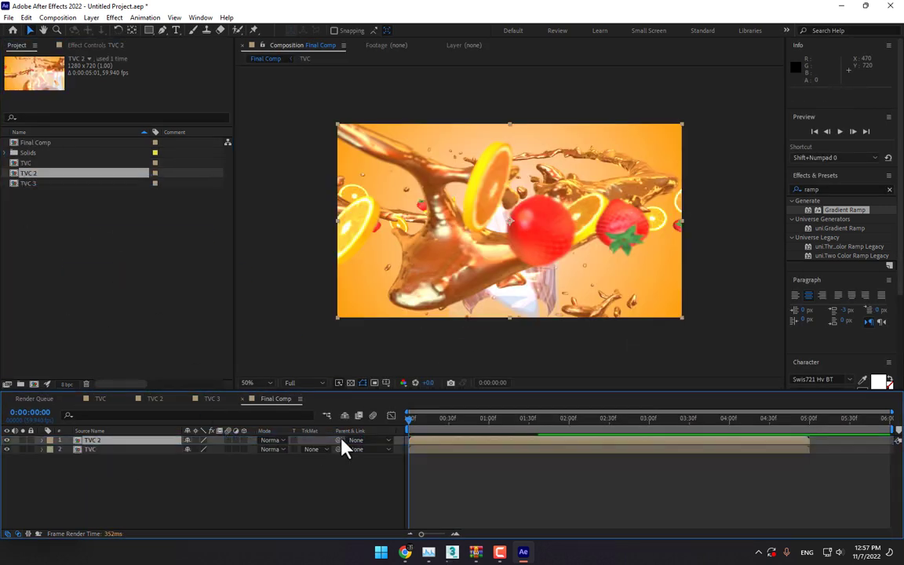
pyautogui.moveTo(444, 440); pyautogui.dragTo(519, 442)
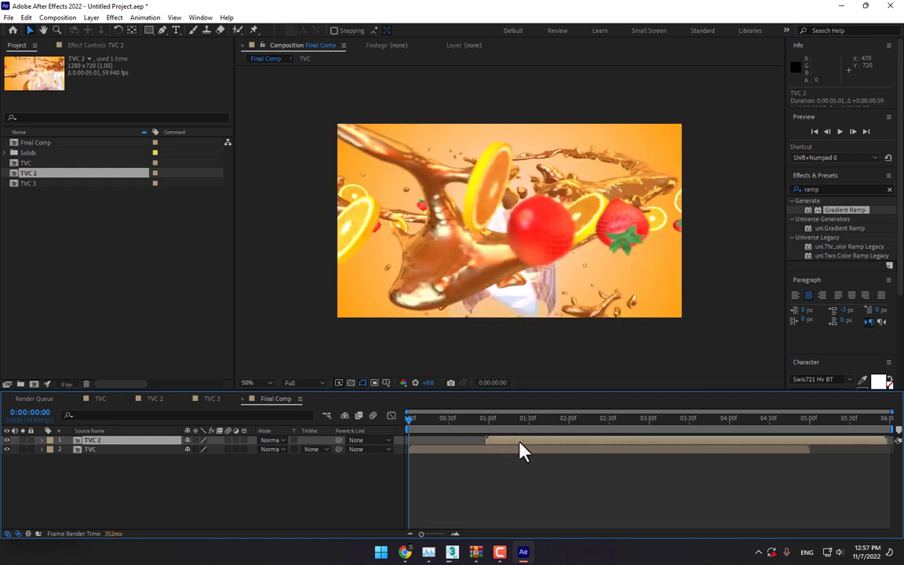
pyautogui.moveTo(55, 187); pyautogui.dragTo(174, 444)
pyautogui.moveTo(444, 442); pyautogui.dragTo(633, 441)
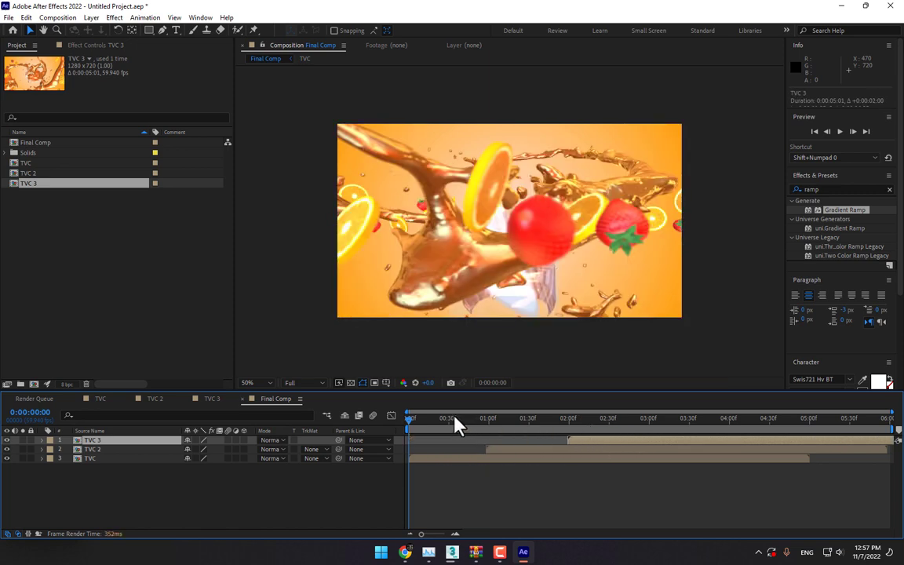
pyautogui.moveTo(411, 421); pyautogui.dragTo(595, 438)
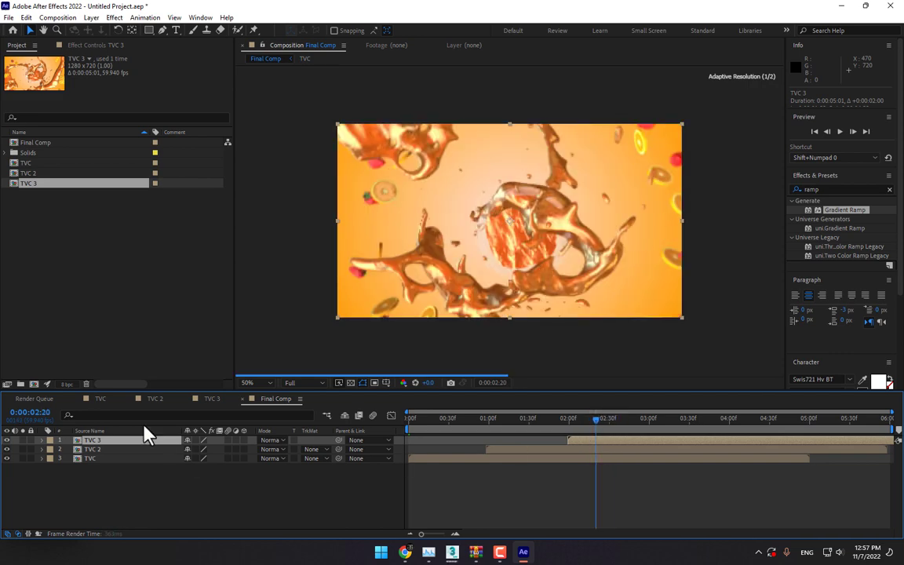
# - In the TVC composition, turn on Motion Blur in the 3D layer's render settings with a shutter angle of 297
pyautogui.click(103, 400)
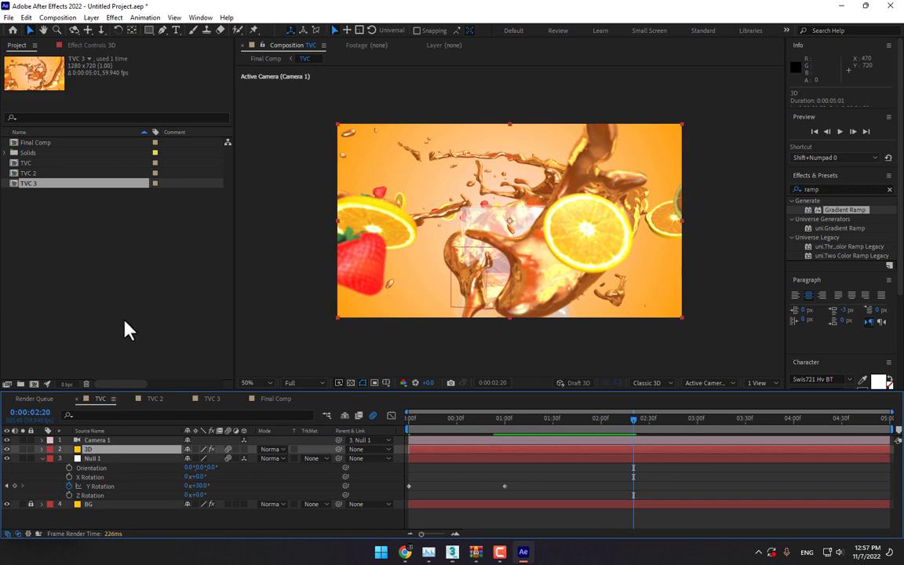
pyautogui.click(63, 44)
pyautogui.scroll(-10, 180, 250)
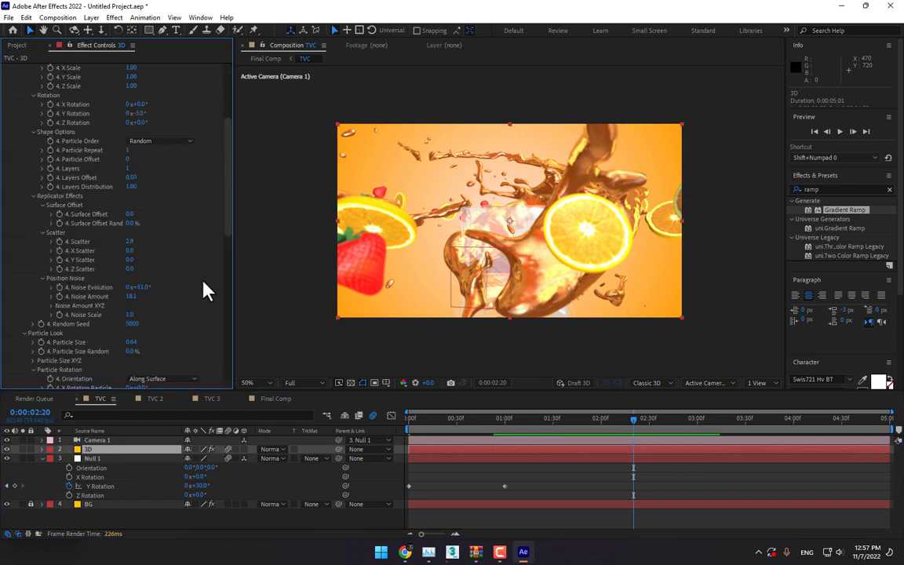
pyautogui.scroll(-3, 200, 328)
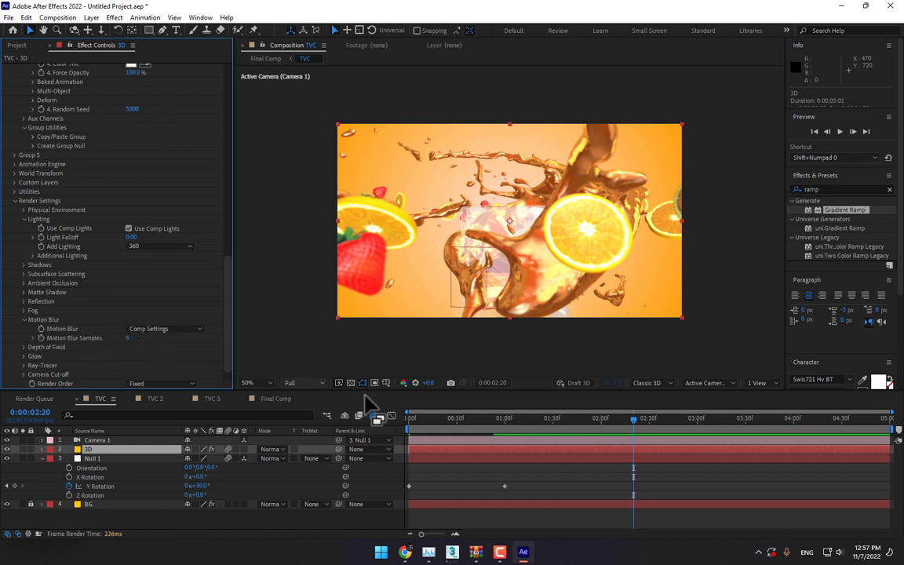
pyautogui.click(473, 430)
pyautogui.click(161, 330)
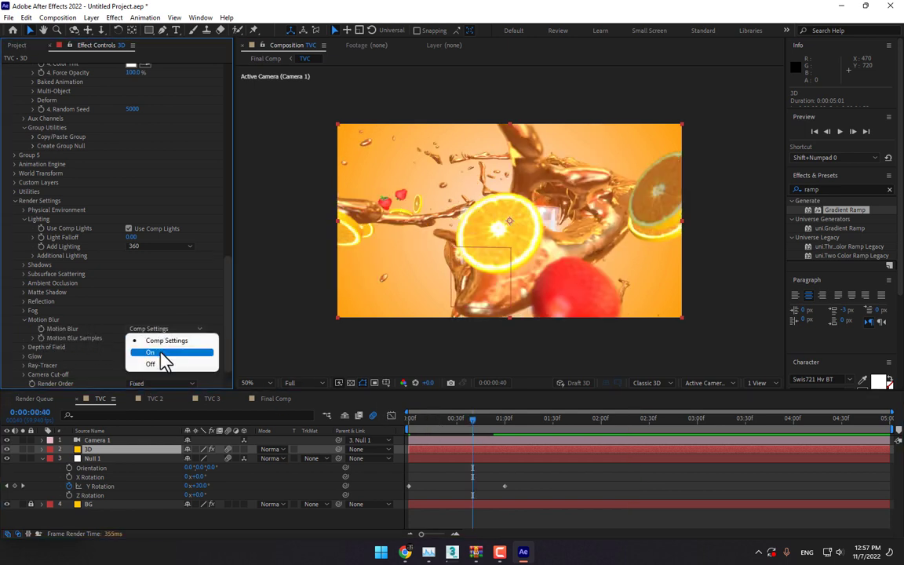
pyautogui.click(162, 359)
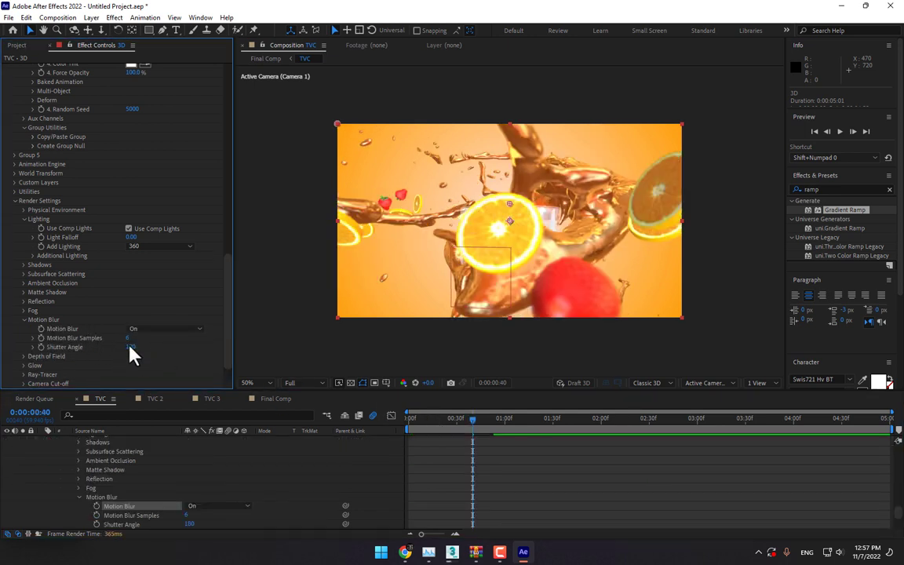
pyautogui.moveTo(130, 347); pyautogui.dragTo(198, 347)
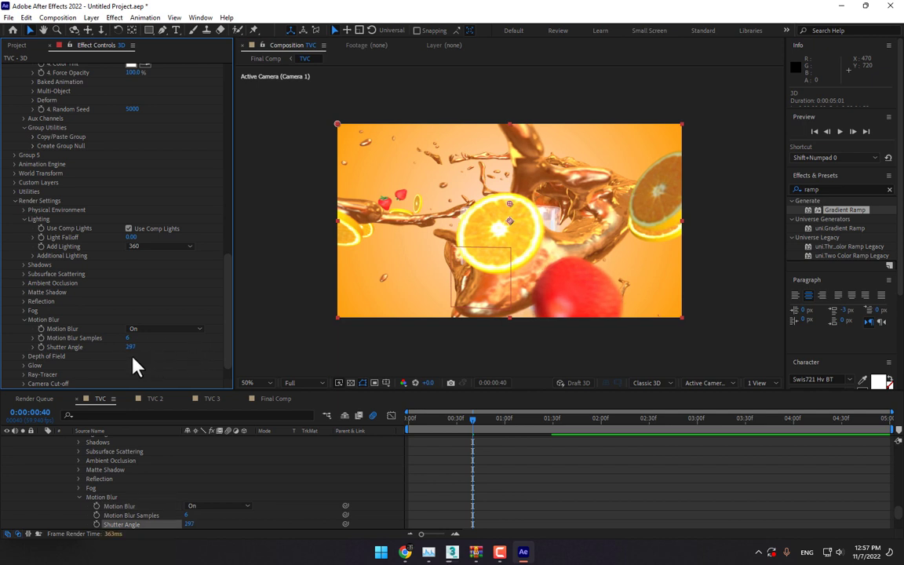
# - In the TVC 2 composition, turn on Motion Blur in the 3D layer's Element render settings with a shutter angle of 304
pyautogui.click(157, 398)
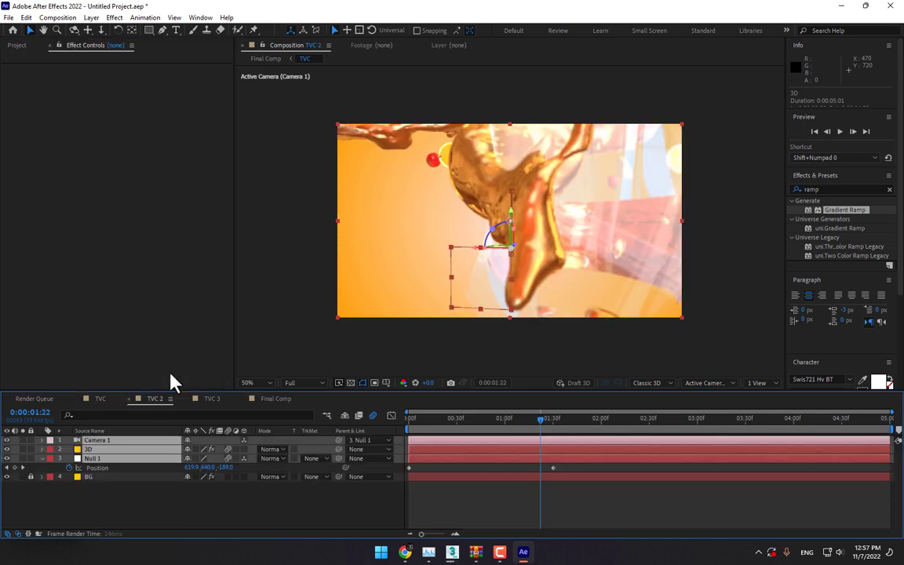
pyautogui.click(113, 450)
pyautogui.scroll(-15, 154, 321)
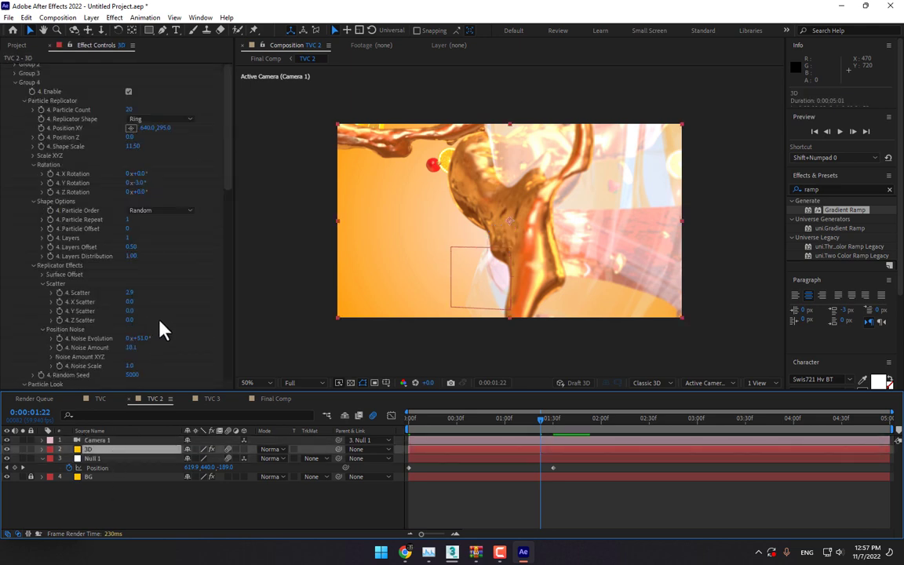
pyautogui.click(29, 328)
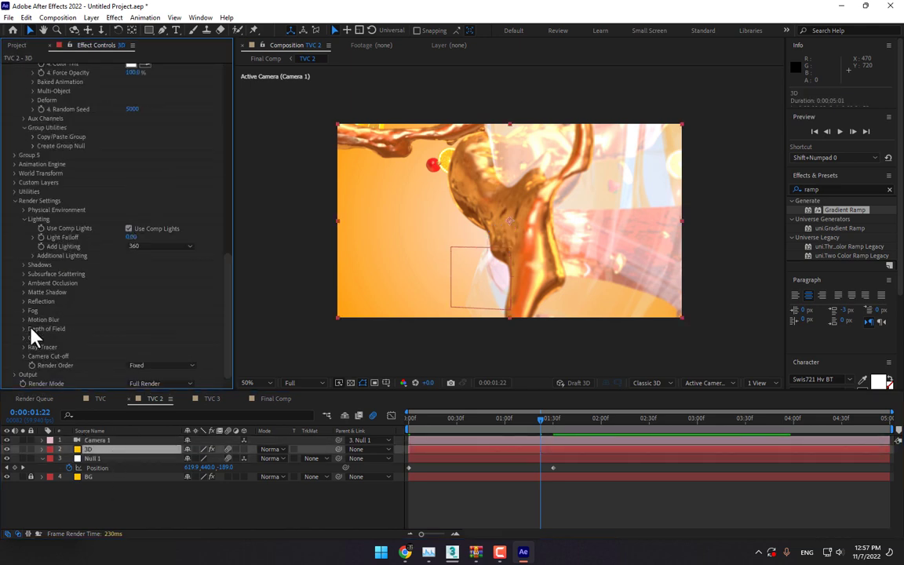
pyautogui.click(24, 320)
pyautogui.click(161, 328)
pyautogui.click(155, 343)
pyautogui.moveTo(132, 346); pyautogui.dragTo(229, 346)
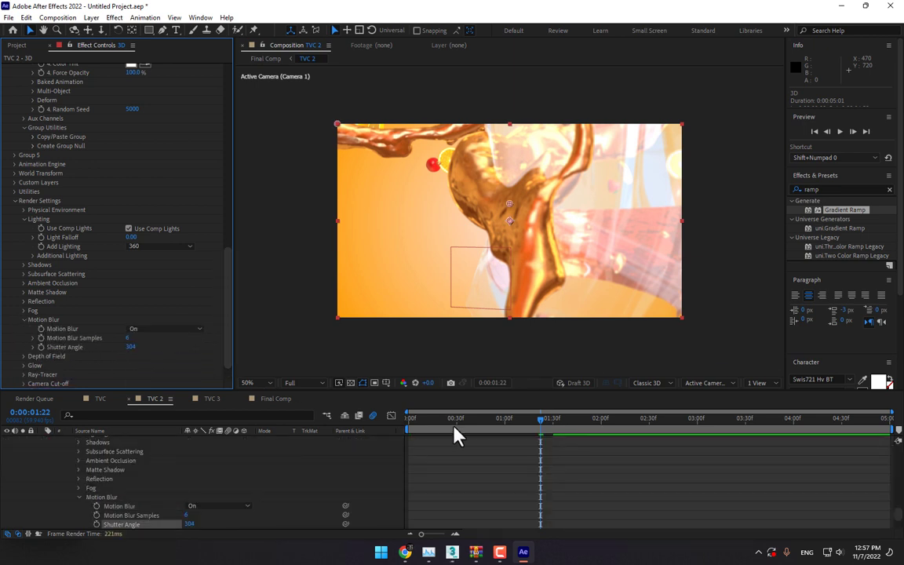
pyautogui.click(475, 428)
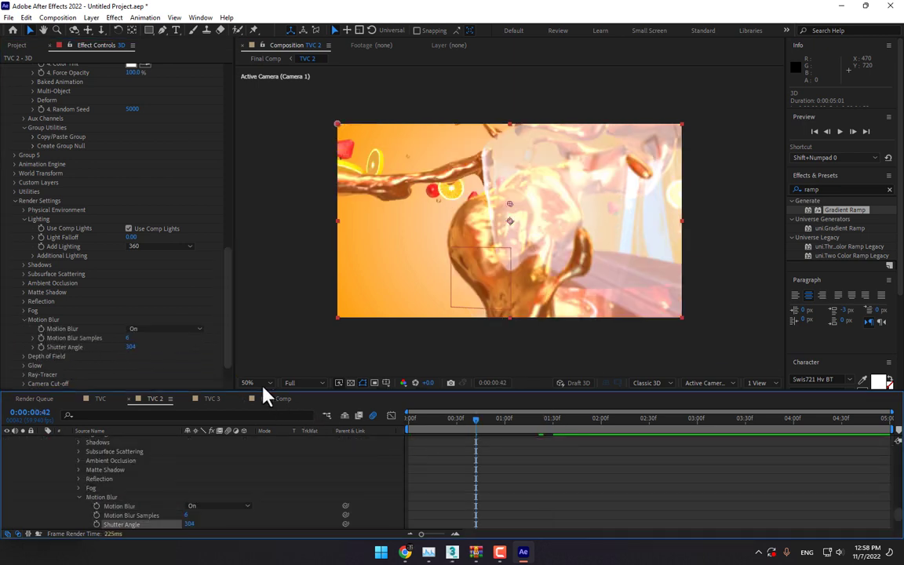
pyautogui.click(130, 346)
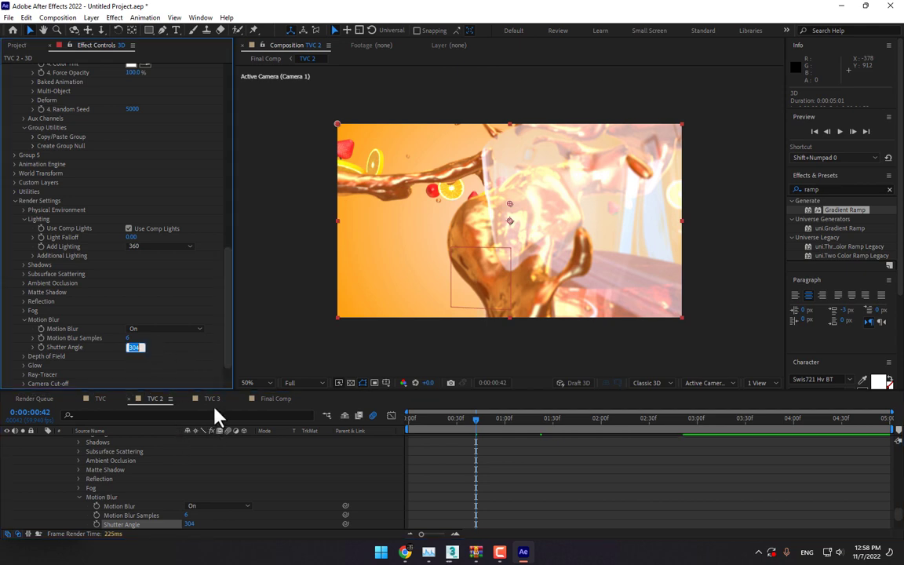
# - In the TVC 3 composition, turn on Motion Blur in the 3D layer's Element render settings and raise the shutter angle to 277
pyautogui.click(211, 398)
pyautogui.click(110, 449)
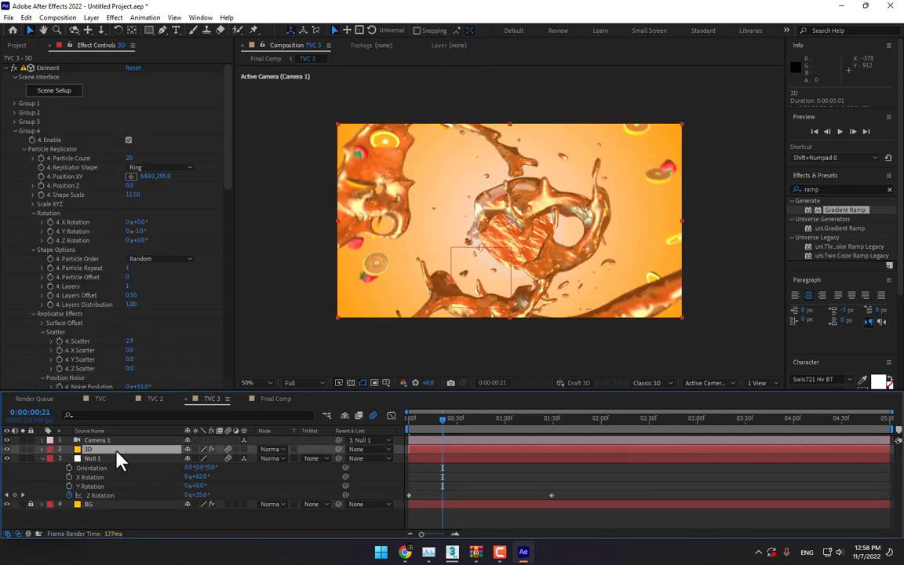
pyautogui.scroll(-5, 72, 349)
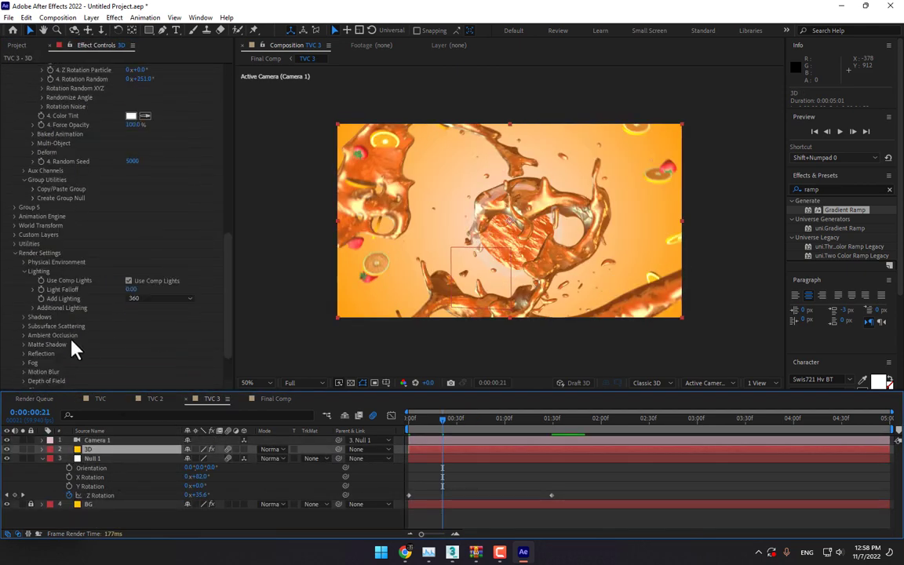
pyautogui.click(23, 372)
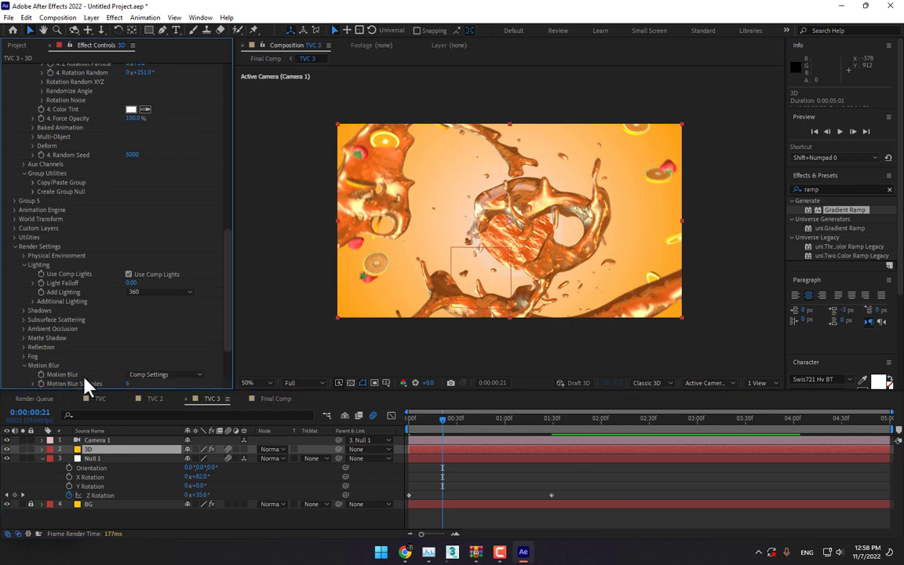
pyautogui.click(152, 375)
pyautogui.click(164, 396)
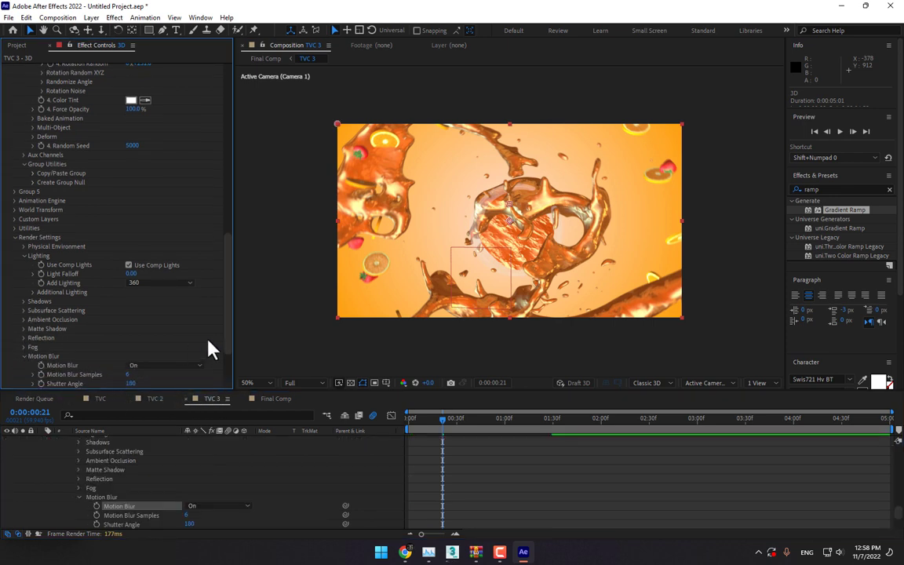
pyautogui.moveTo(131, 384); pyautogui.dragTo(186, 389)
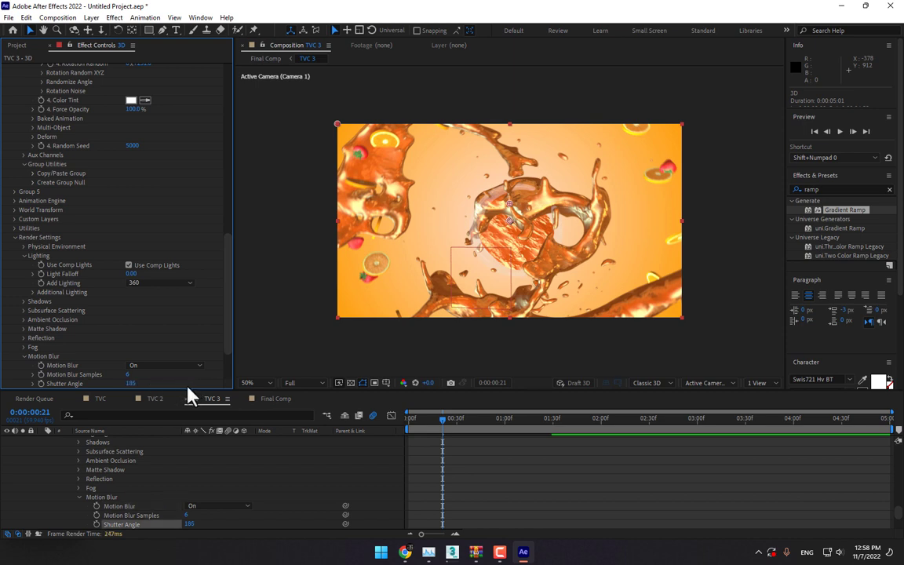
pyautogui.moveTo(193, 383); pyautogui.dragTo(196, 395)
pyautogui.moveTo(133, 385); pyautogui.dragTo(182, 389)
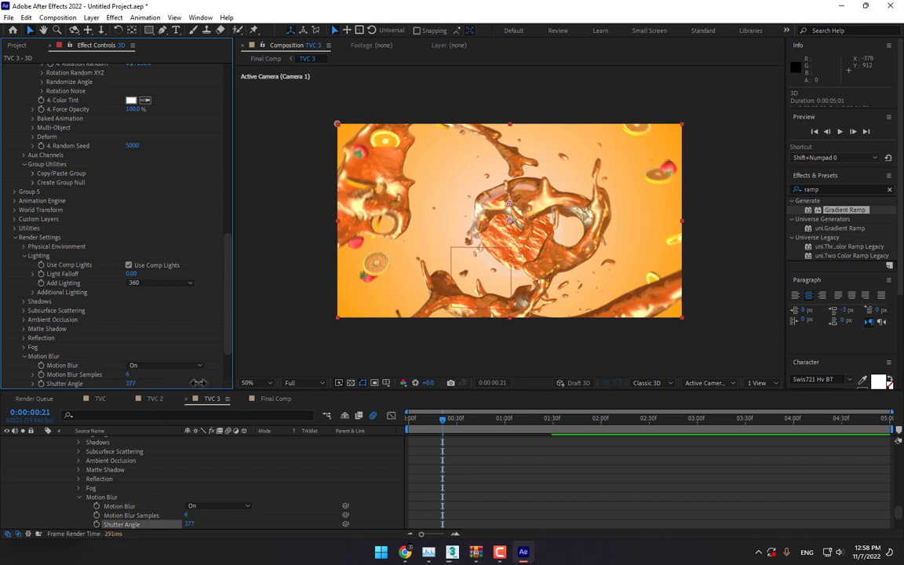
# - In Final Comp, end the work area at 0:00:03:02, fit the composition to the viewer and preview the sequence
pyautogui.click(270, 399)
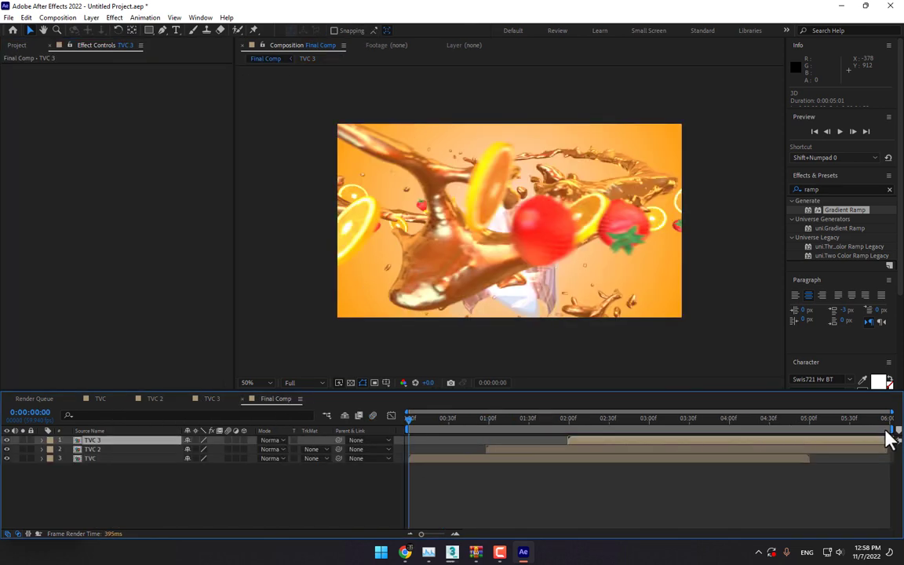
pyautogui.moveTo(891, 416); pyautogui.dragTo(660, 417)
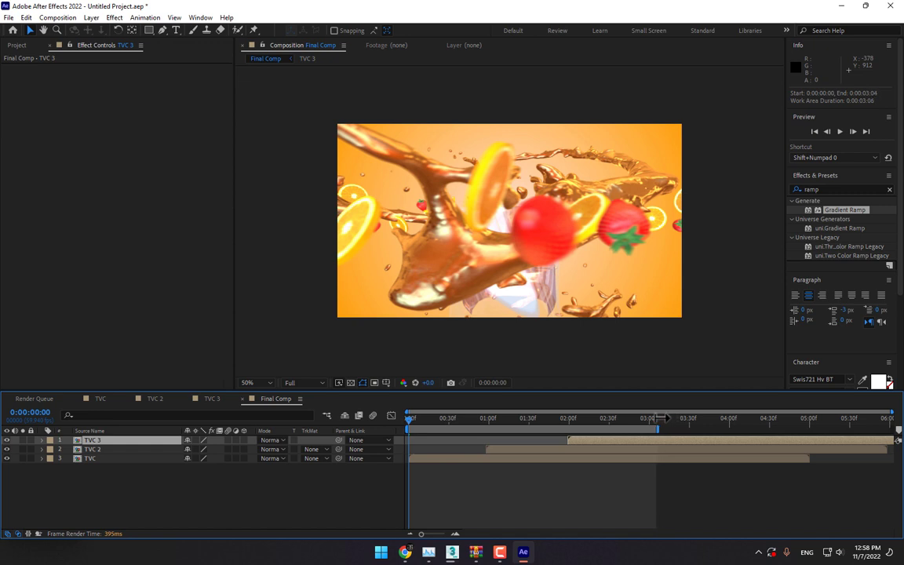
pyautogui.click(263, 383)
pyautogui.click(257, 202)
pyautogui.click(839, 132)
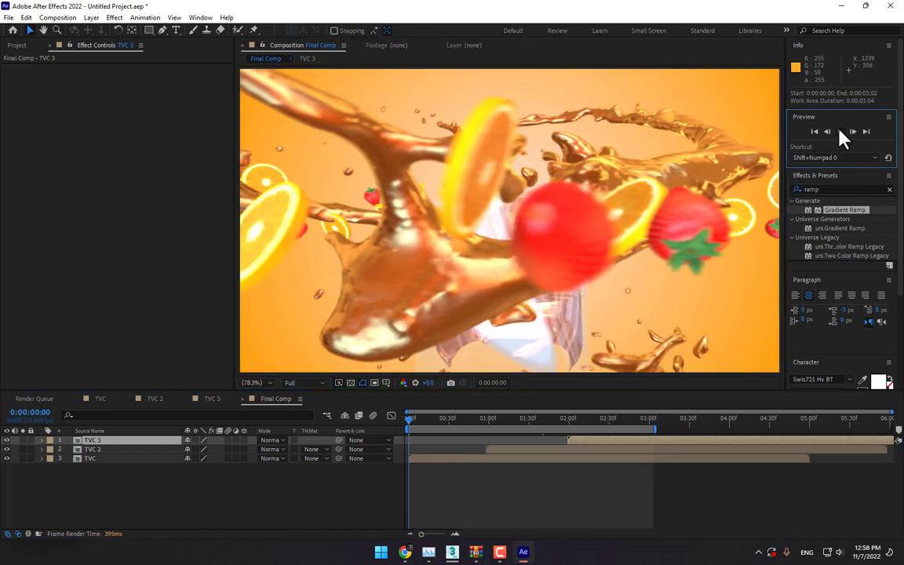